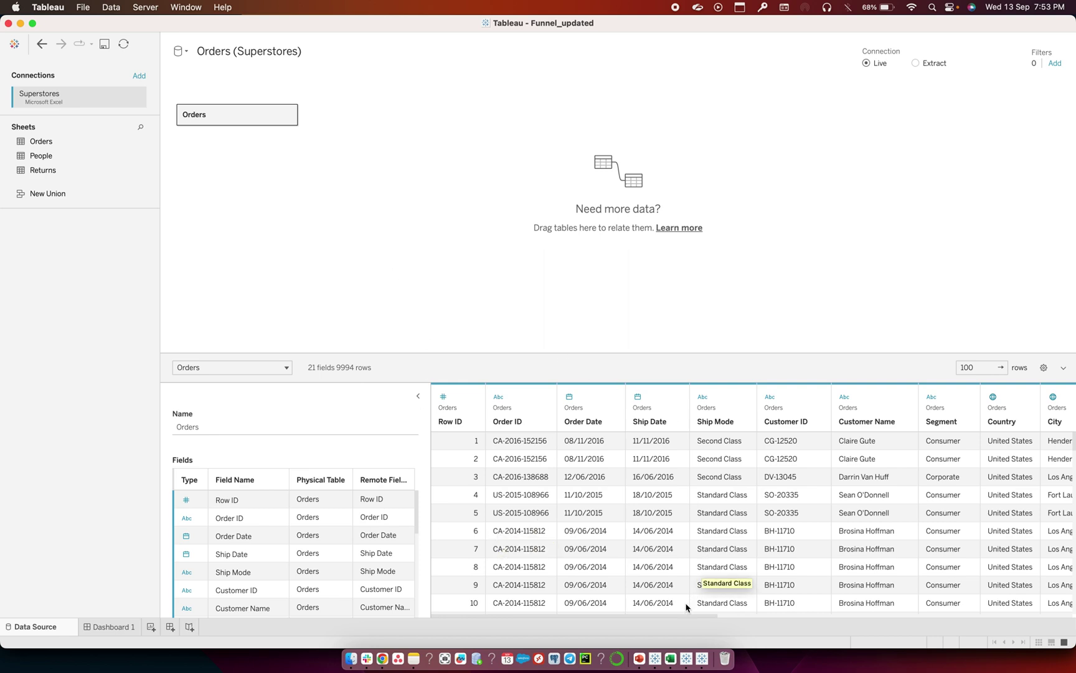
Switch to the Funnel_Chart.xls workbook in Excel and examine the Orders columns, especially Sub-Category and Sales
left_click(670, 658)
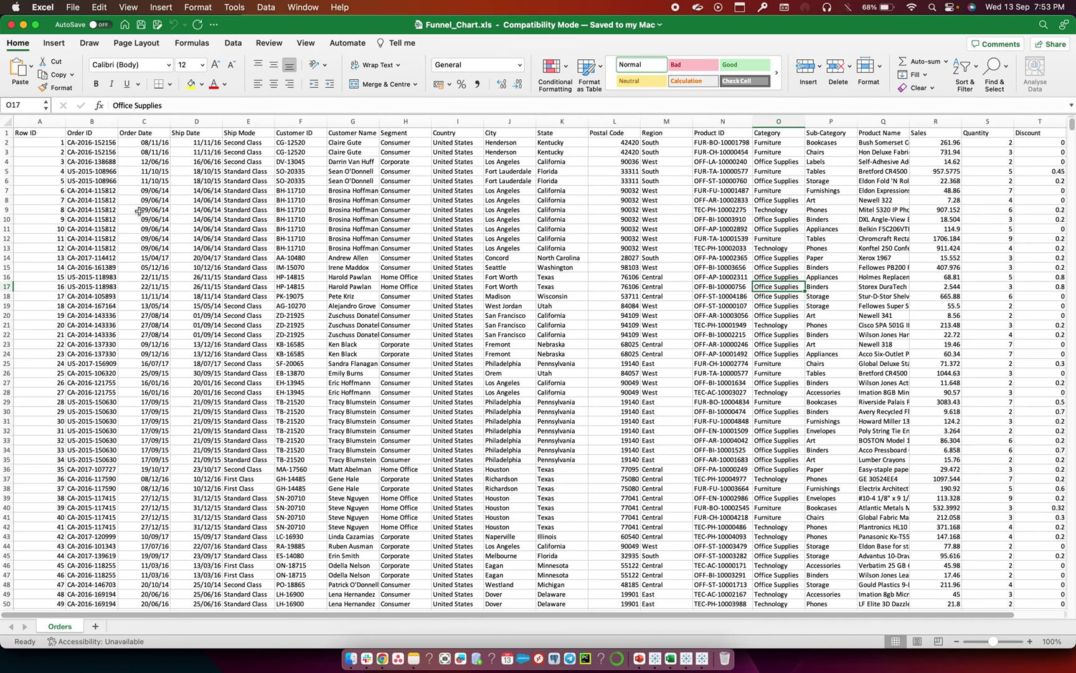
left_click(37, 135)
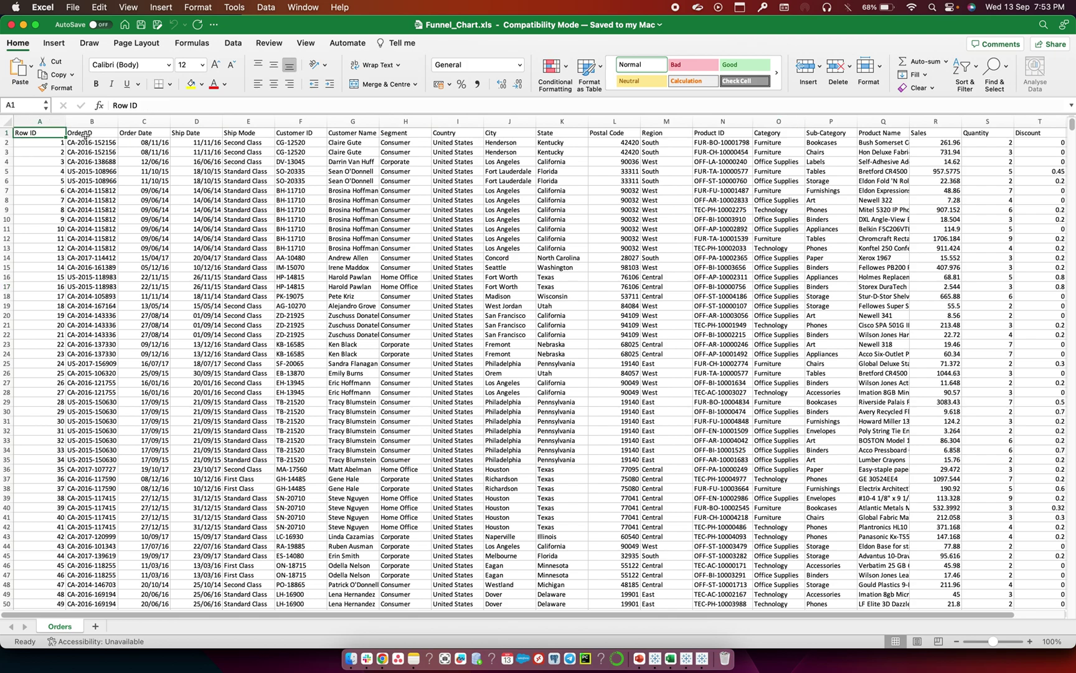
left_click(87, 134)
left_click(188, 133)
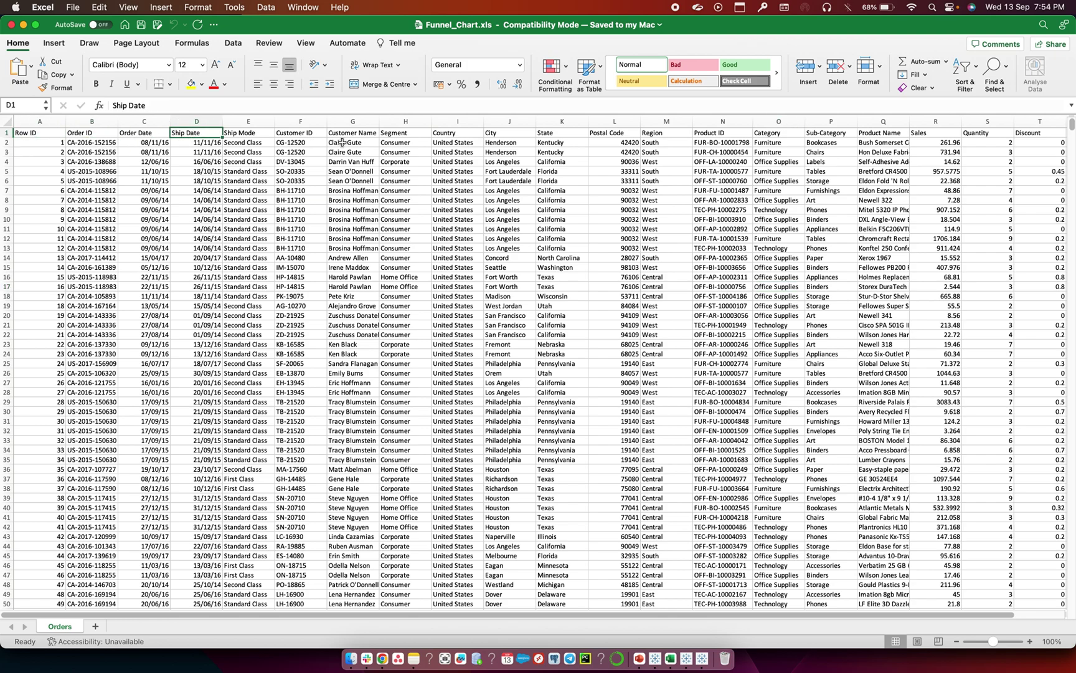
left_click(299, 132)
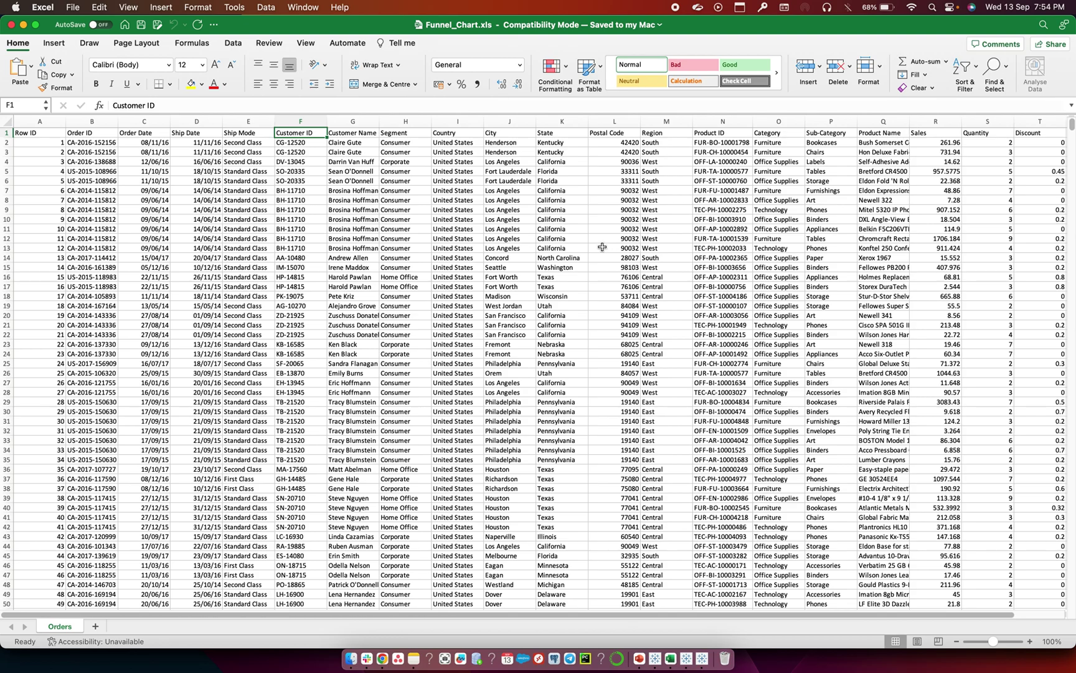
scroll(602, 247, "right", 2)
scroll(602, 247, "right", 2)
scroll(716, 280, "right", 2)
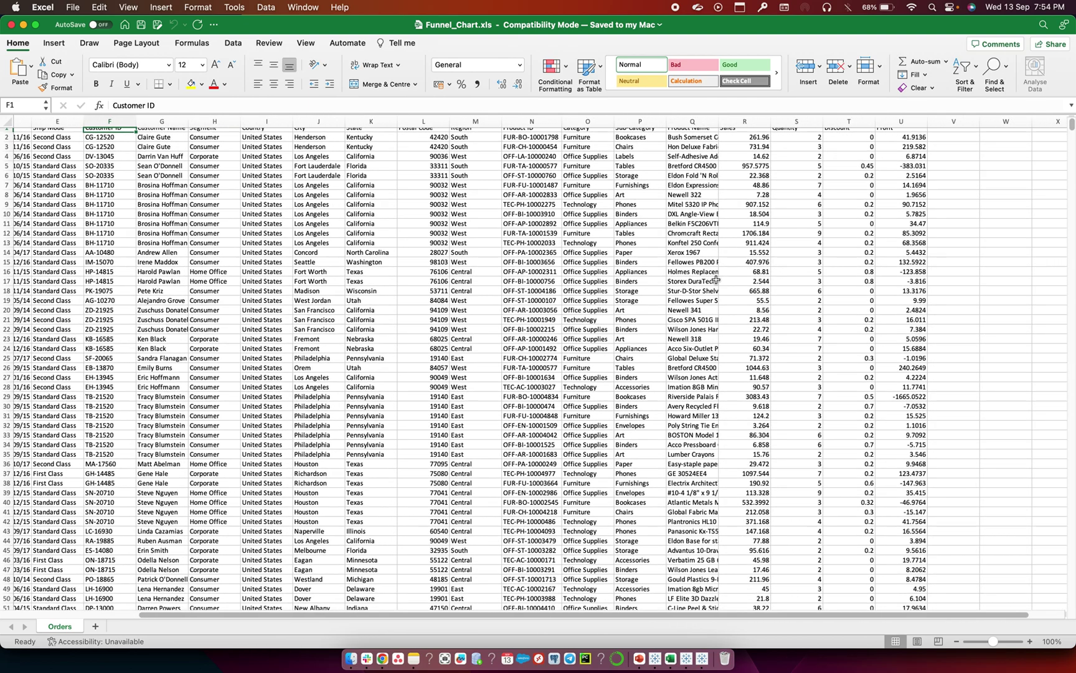
scroll(676, 280, "up", 1)
left_click(637, 121)
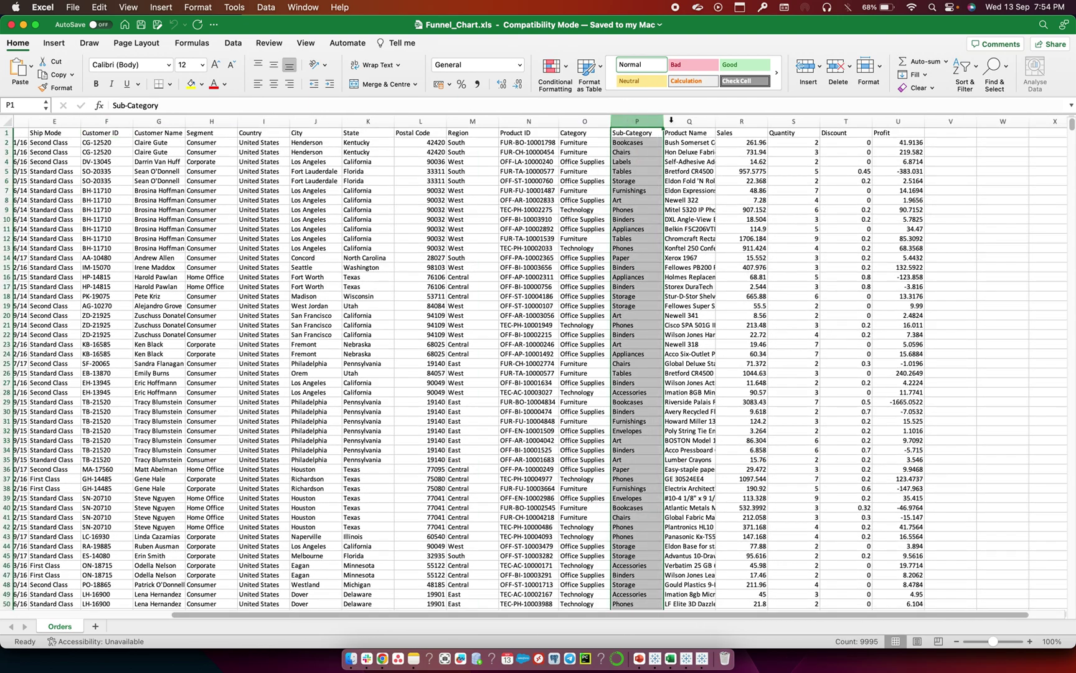
left_click(732, 122, "super")
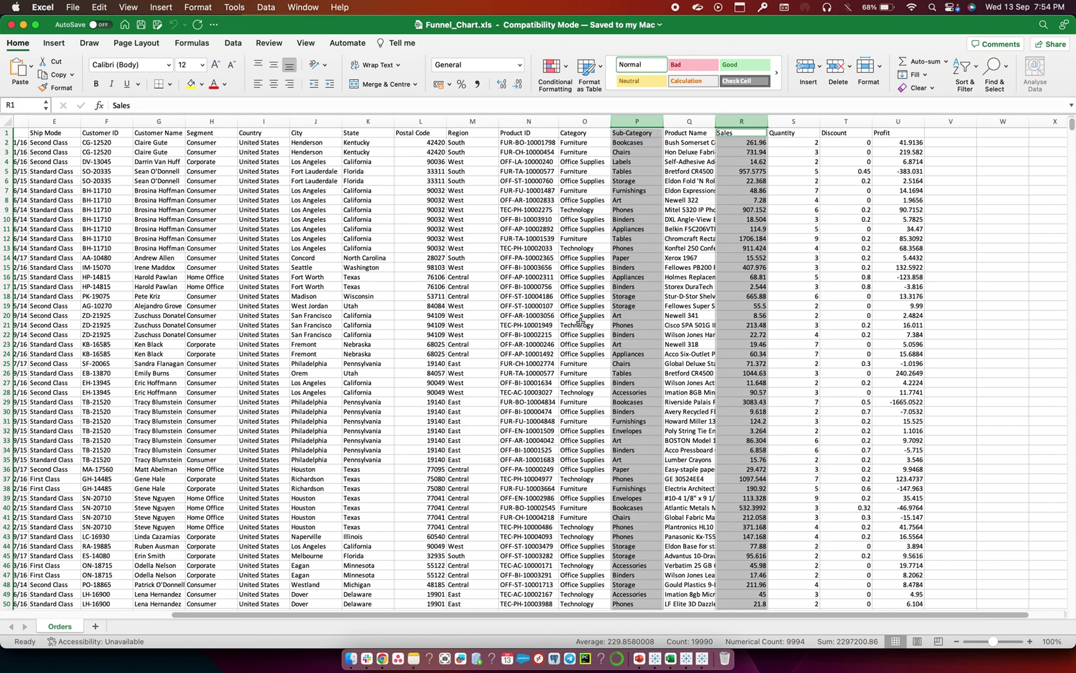
Switch back to Tableau and create a new worksheet with Sub-Category on Columns and Sales on Rows
left_click(702, 658)
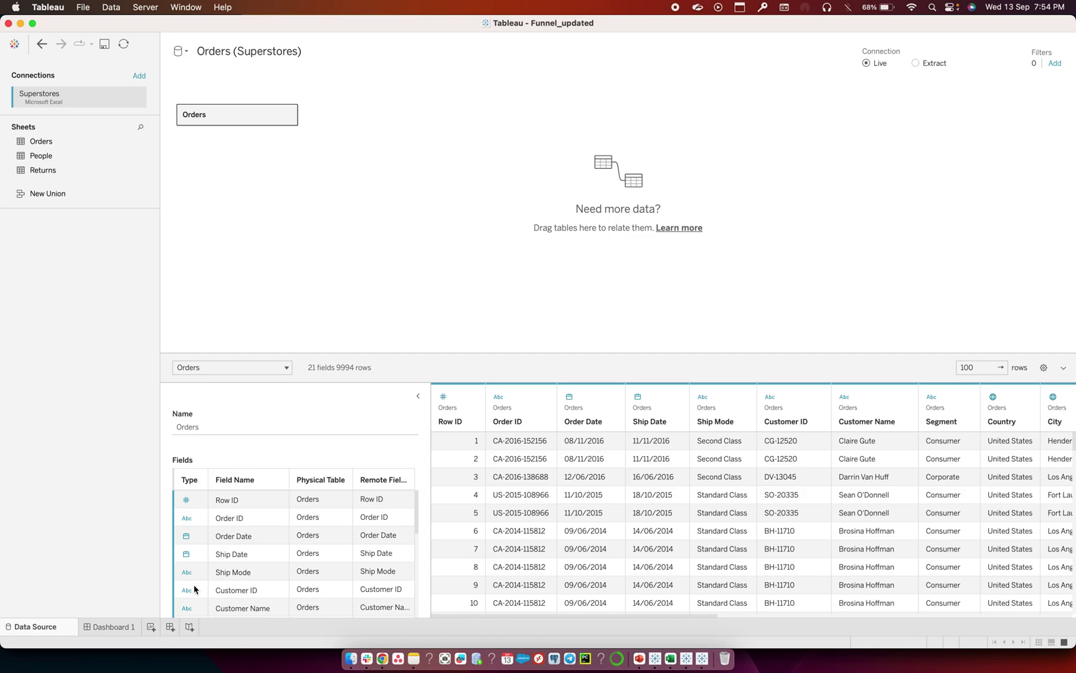
left_click(151, 627)
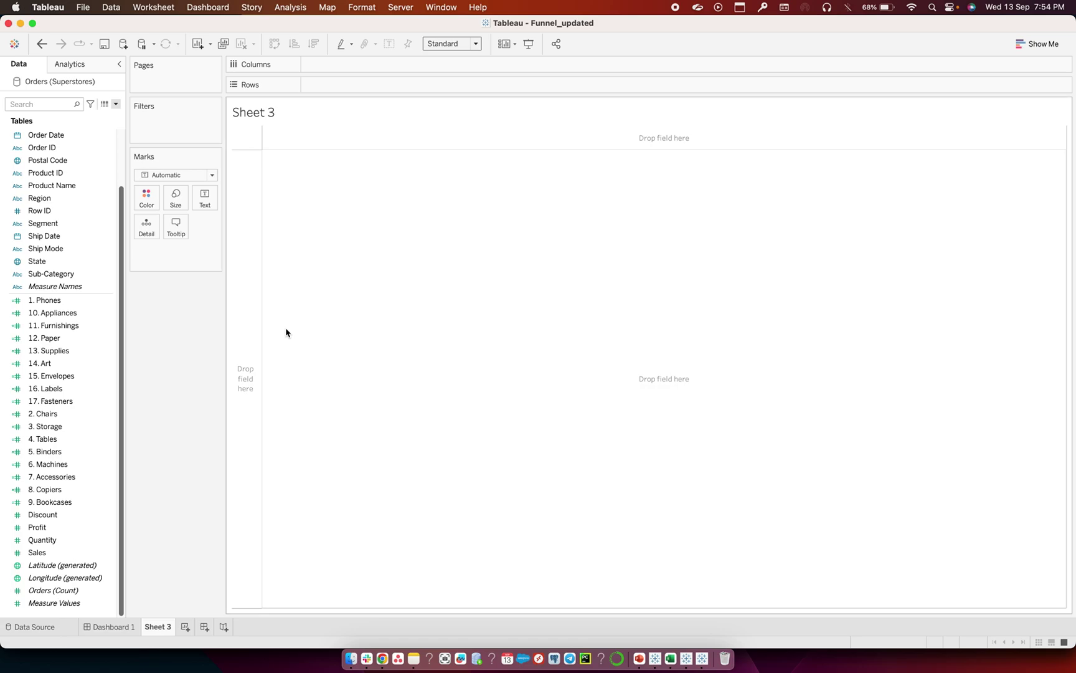
left_click(59, 275)
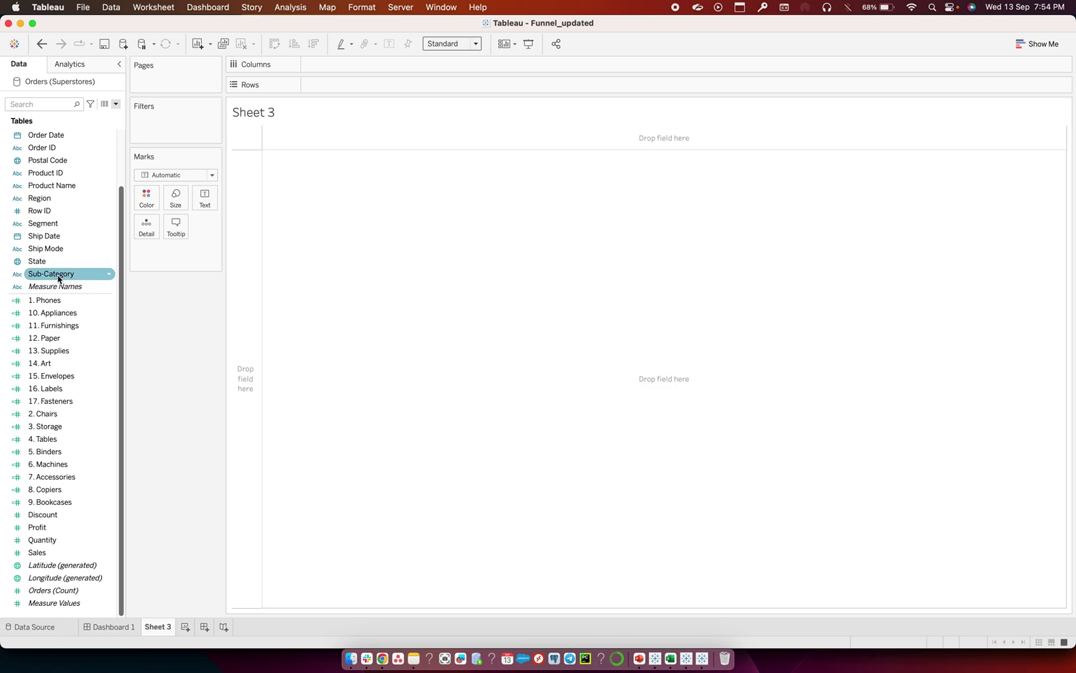
left_click_drag(54, 278, 336, 66)
left_click(42, 539)
left_click(42, 553)
left_click_drag(42, 552, 324, 84)
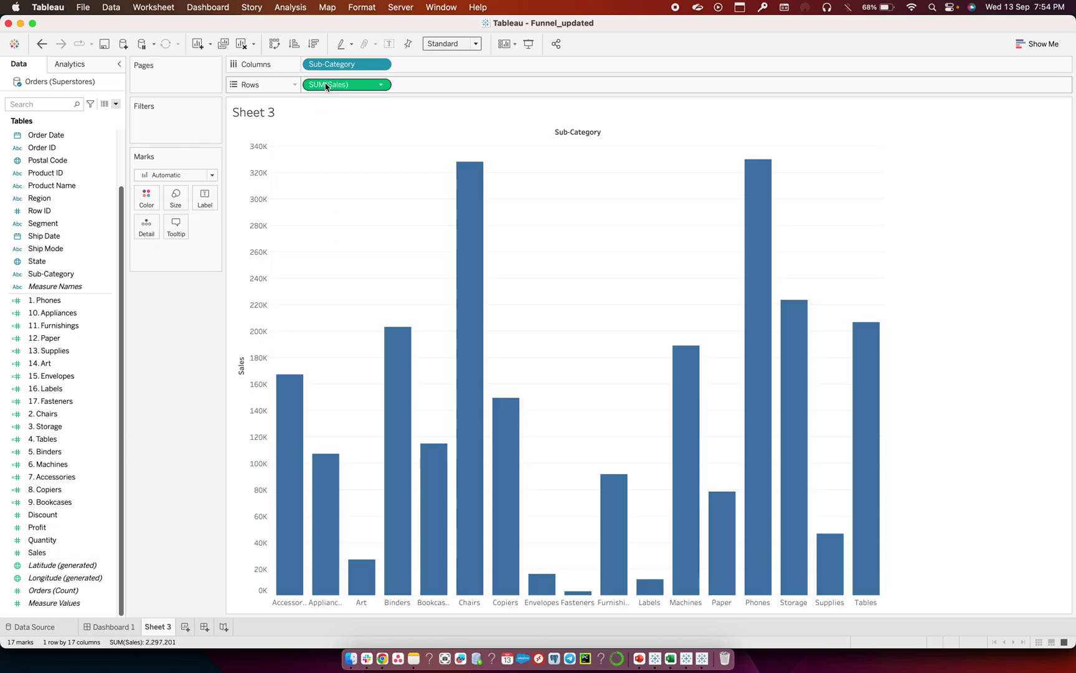
Convert the bar chart to stacked bars and size the segments by Sales
left_click(1024, 43)
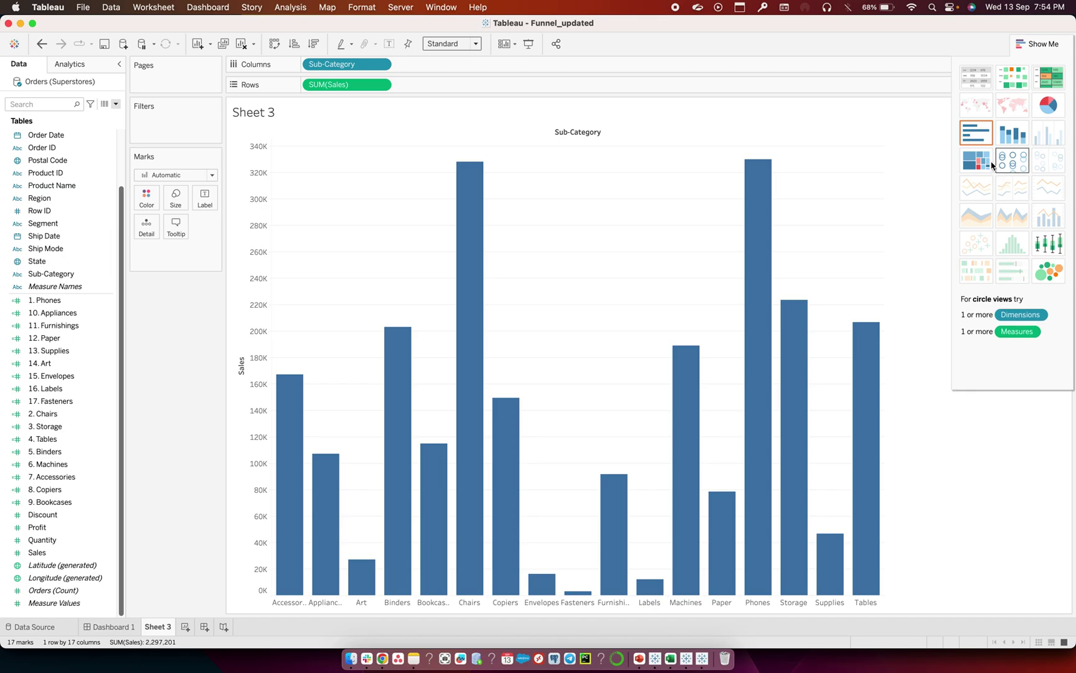
left_click(1005, 141)
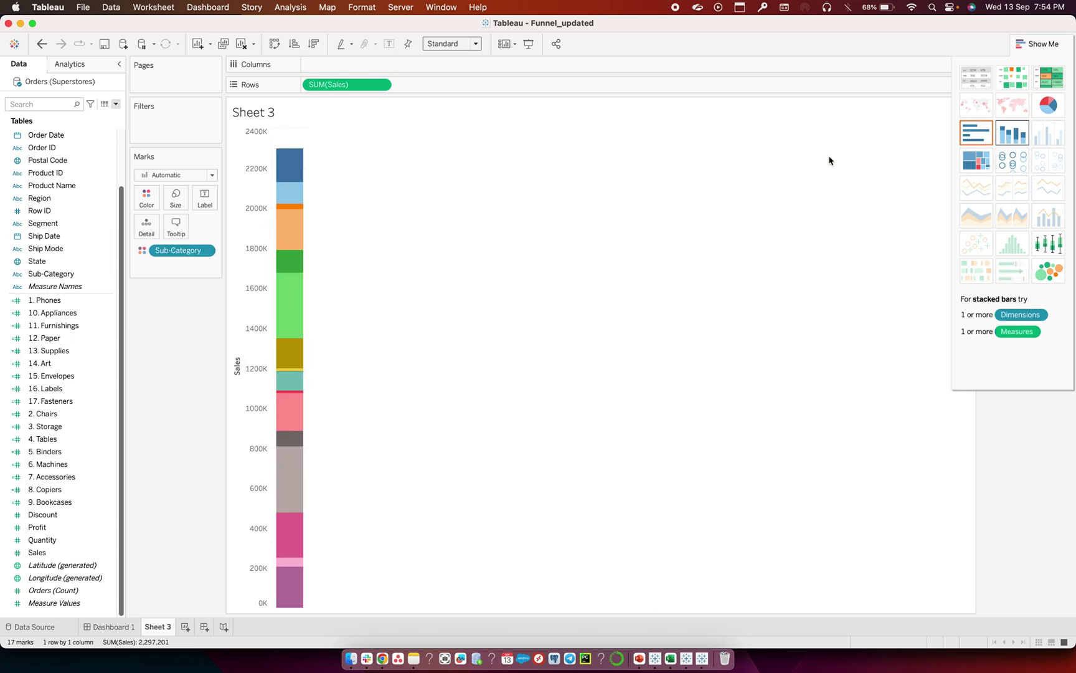
left_click_drag(39, 553, 175, 197)
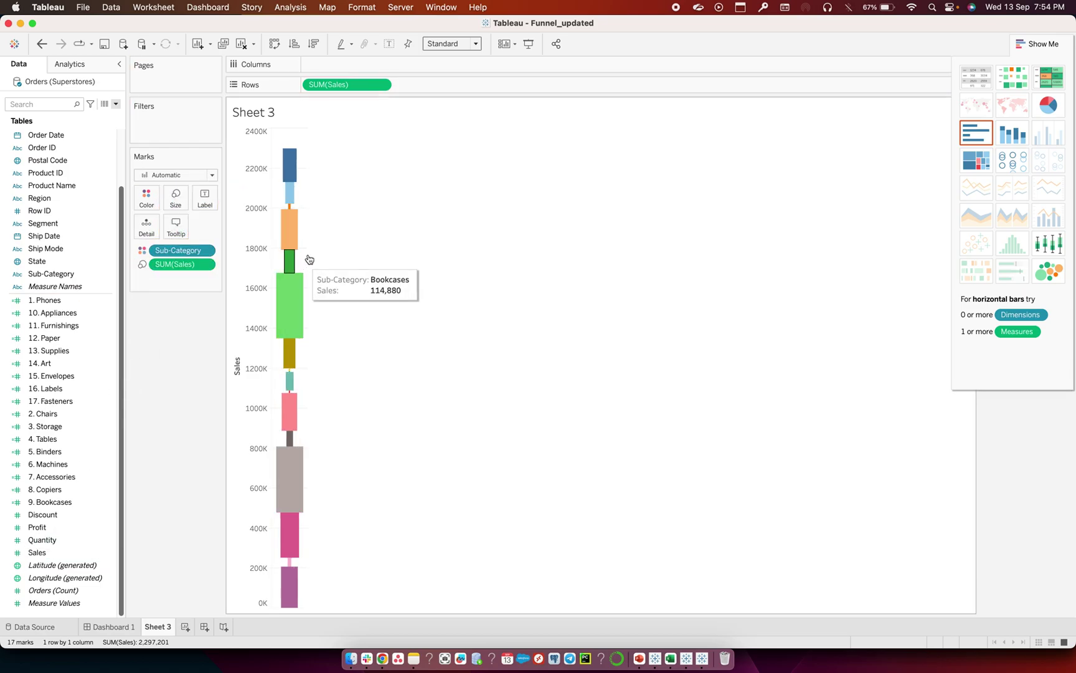
Fit the chart to Entire View and sort the sub-categories in descending order of sales
left_click(475, 44)
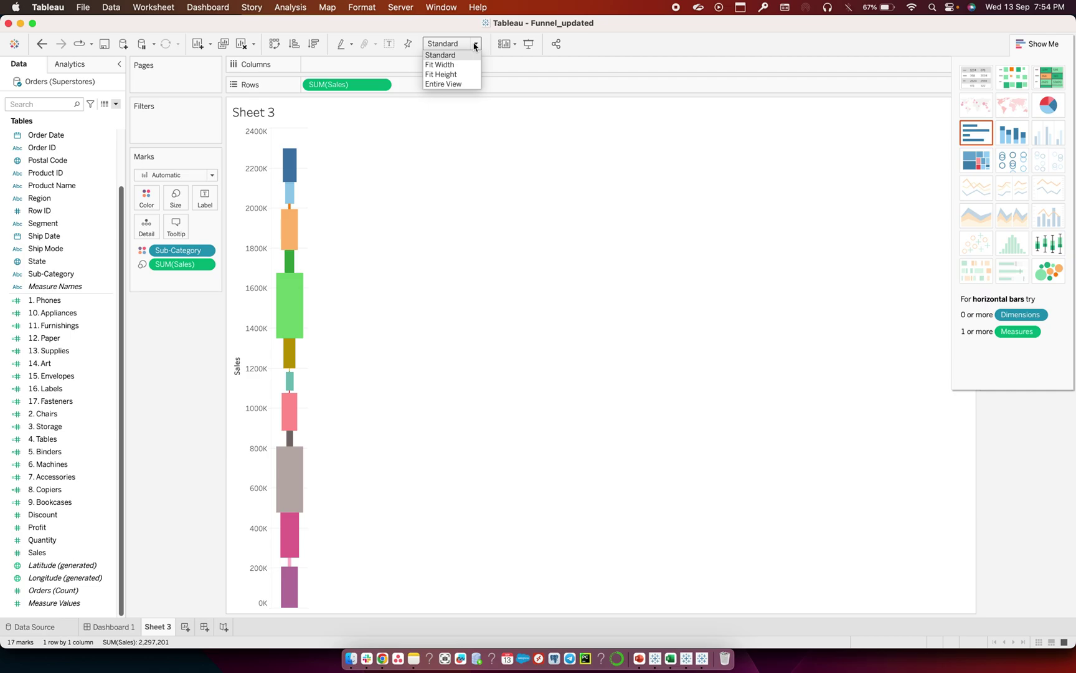
left_click(455, 82)
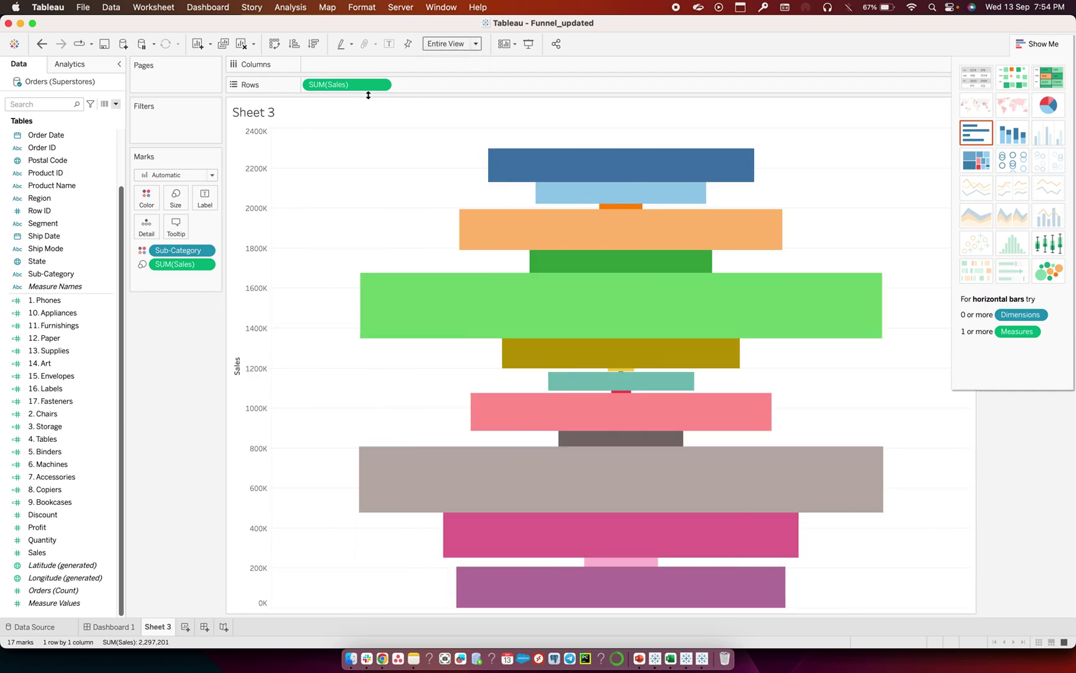
left_click(314, 45)
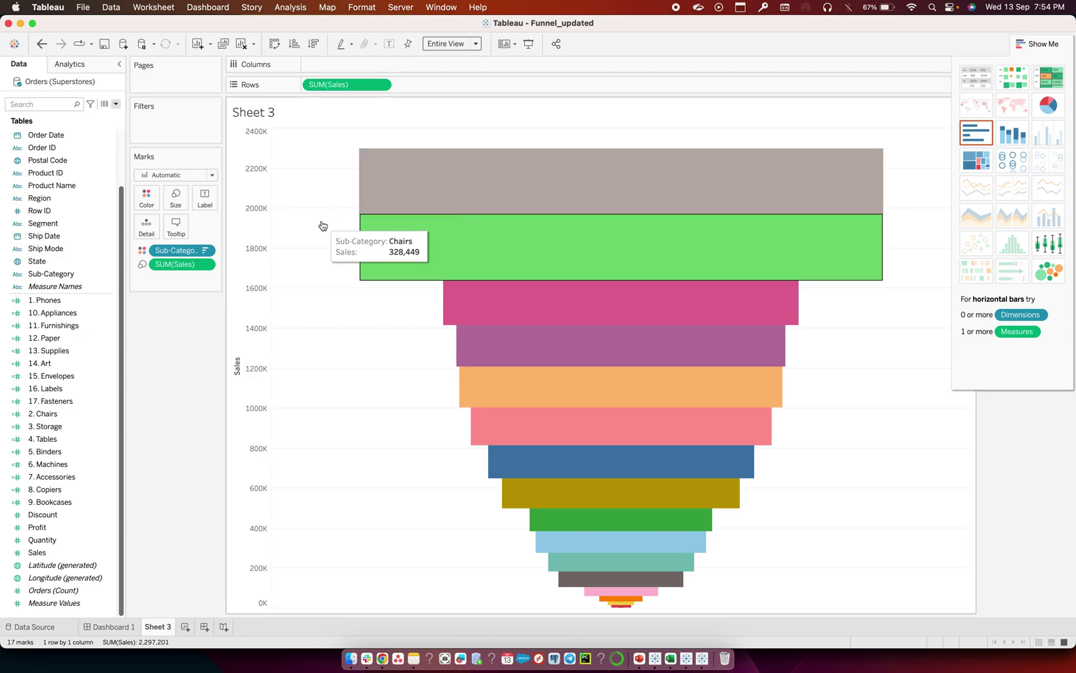
Close the chart type suggestions and hide the header of the Sales axis
left_click(1036, 43)
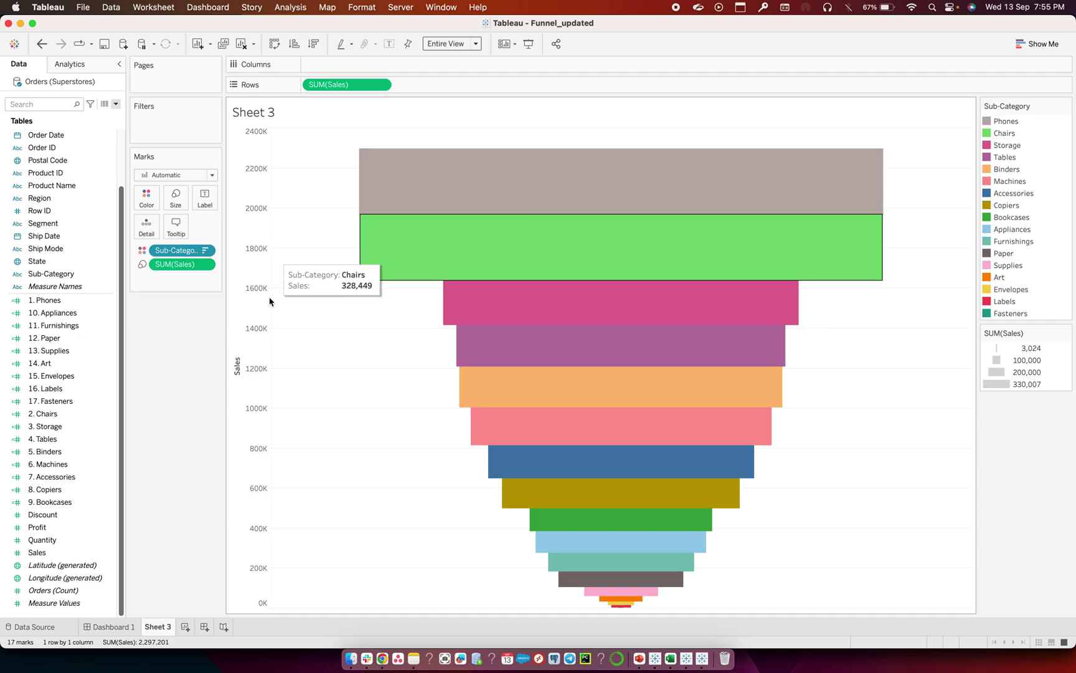
right_click(254, 342)
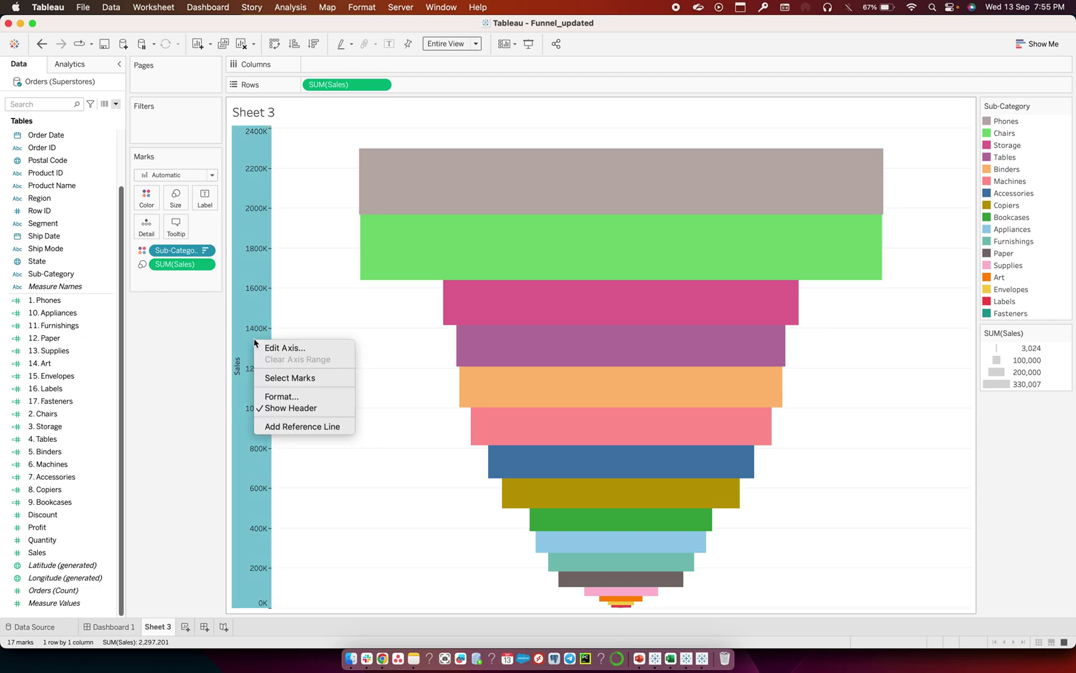
left_click(281, 406)
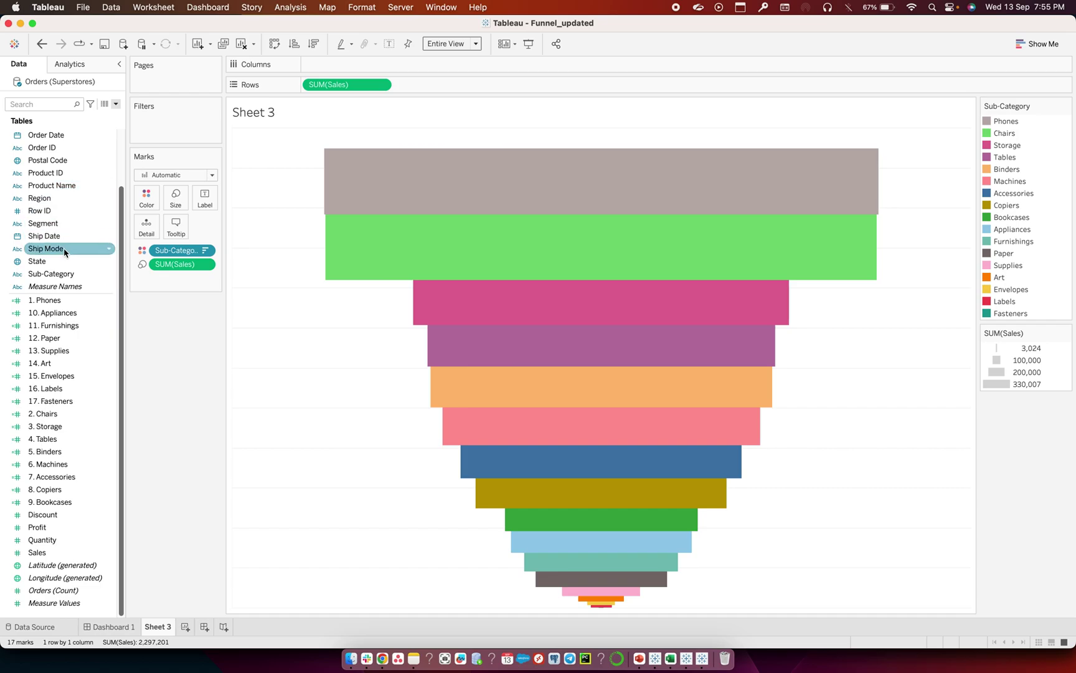
Label the funnel segments with Sub-Category and Sales
left_click(55, 275)
left_click_drag(55, 275, 207, 205)
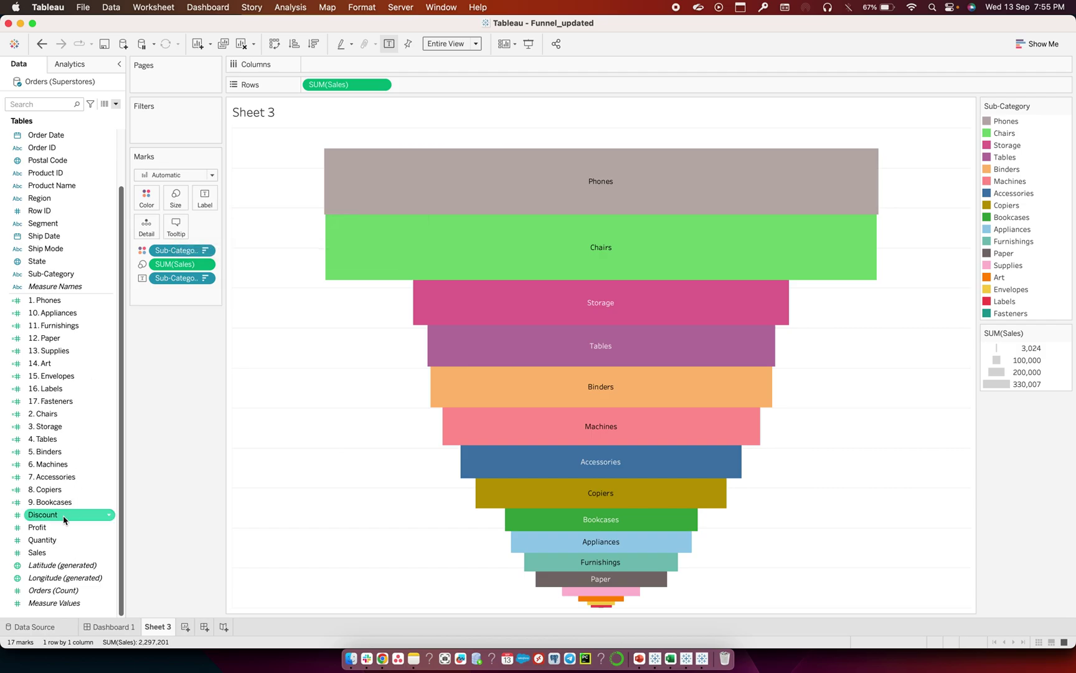
left_click_drag(39, 552, 202, 201)
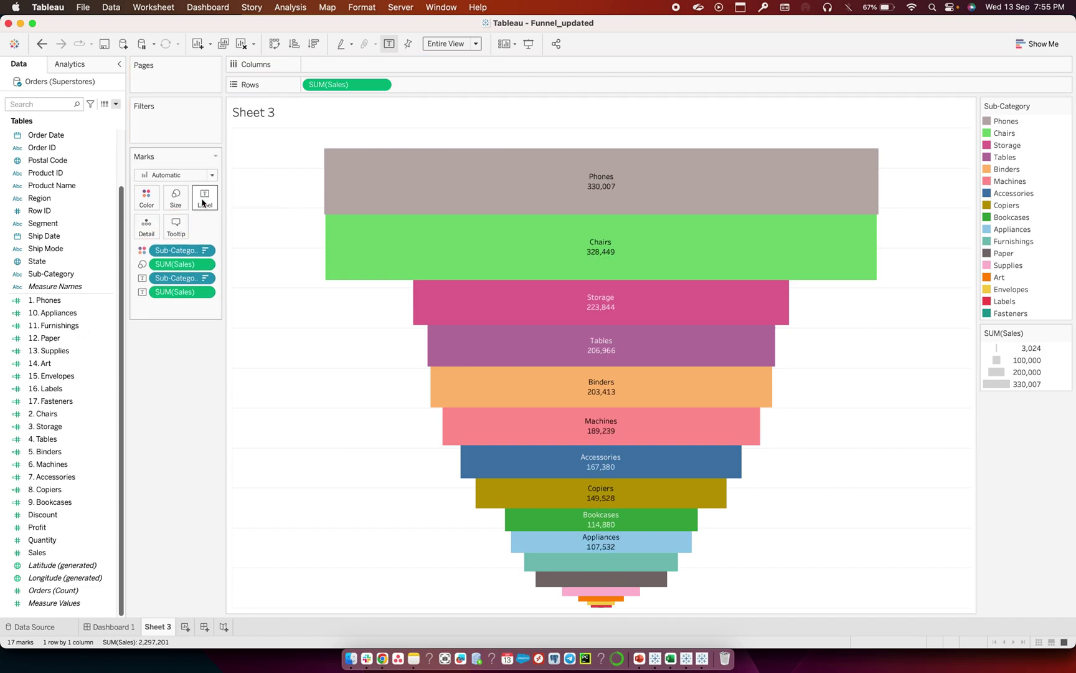
Format the Sub-Category line of the mark label as bold, size 14, and apply it
left_click(207, 198)
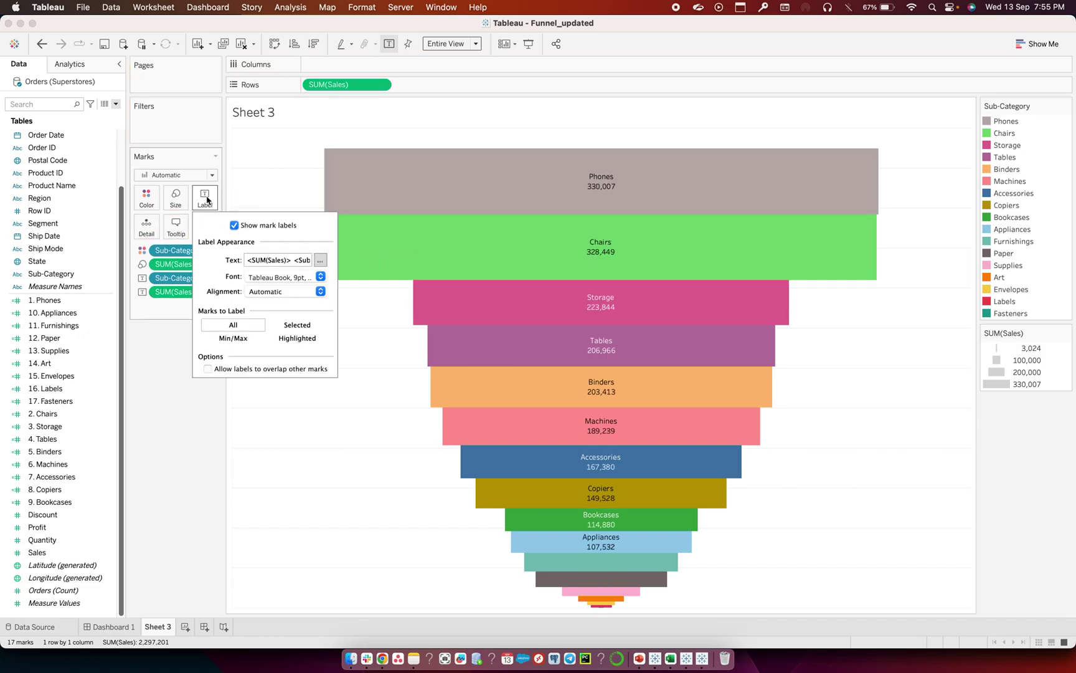
left_click(320, 260)
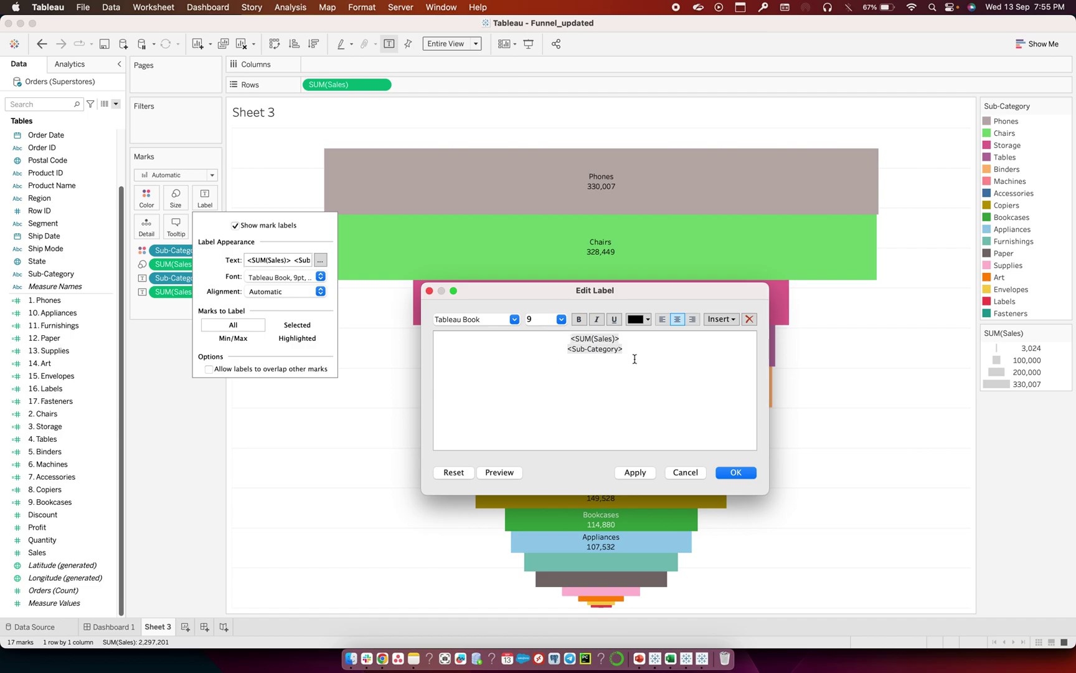
left_click_drag(631, 346, 559, 348)
left_click(579, 319)
left_click(561, 319)
left_click(534, 377)
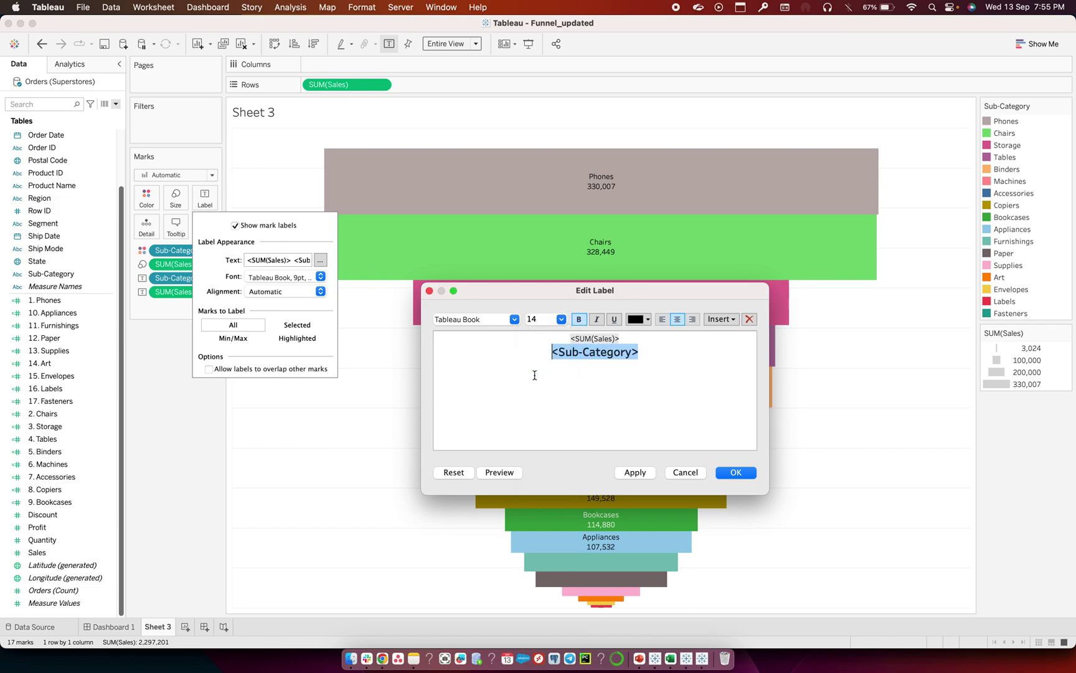
left_click(635, 473)
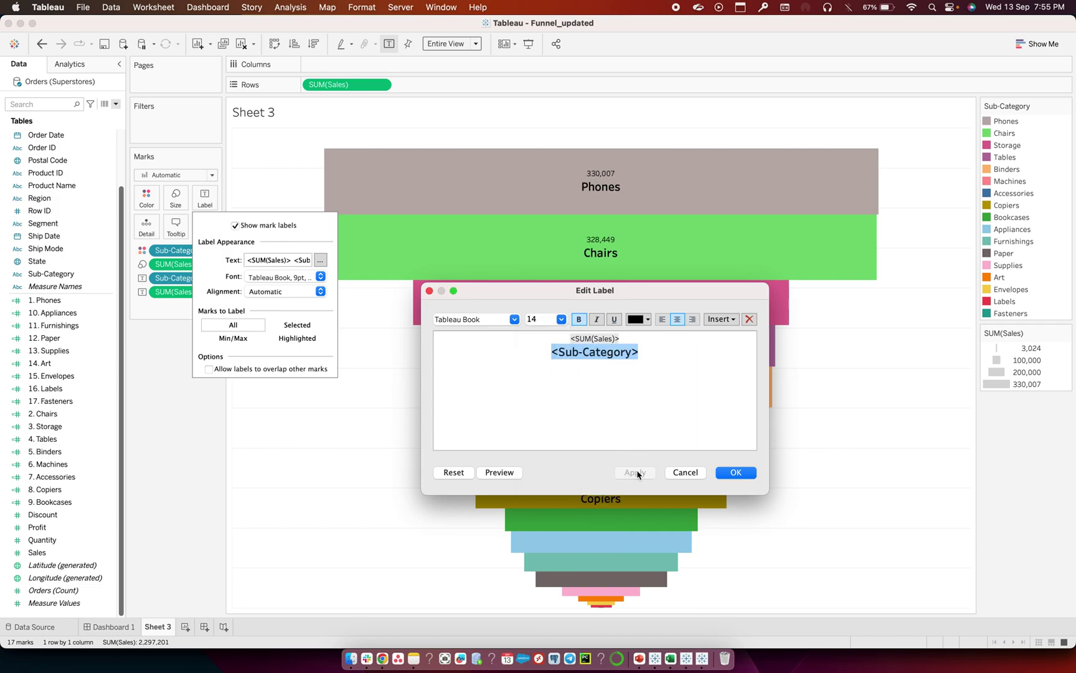
left_click(720, 474)
left_click(217, 418)
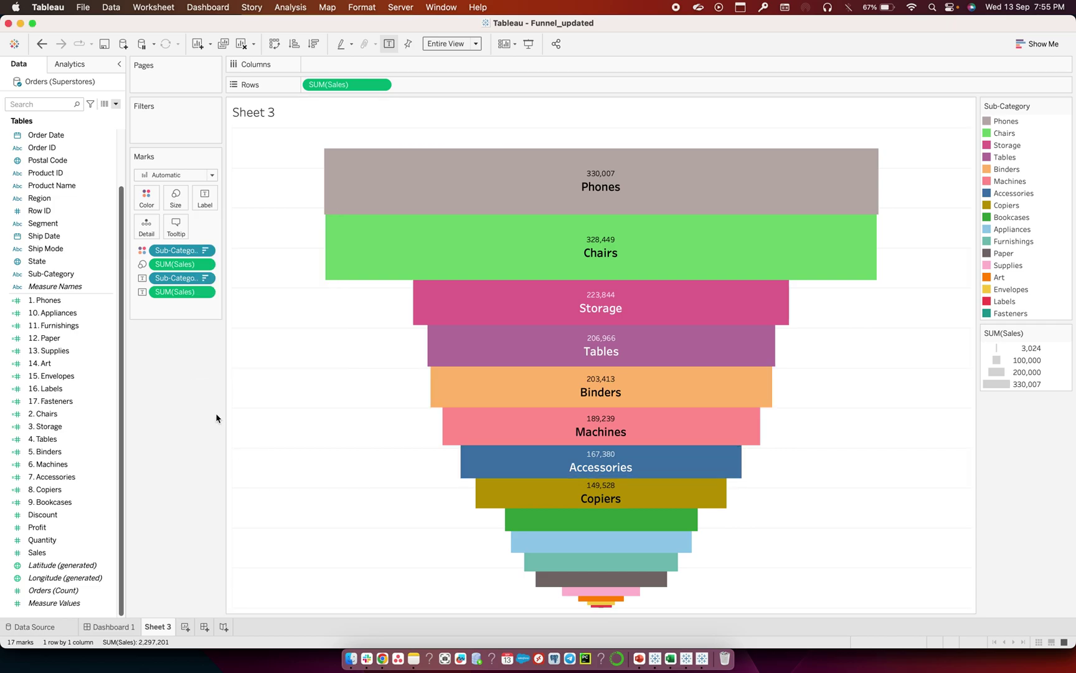
Show the Sales values in the labels as a Percent of Total quick table calculation
left_click(205, 292)
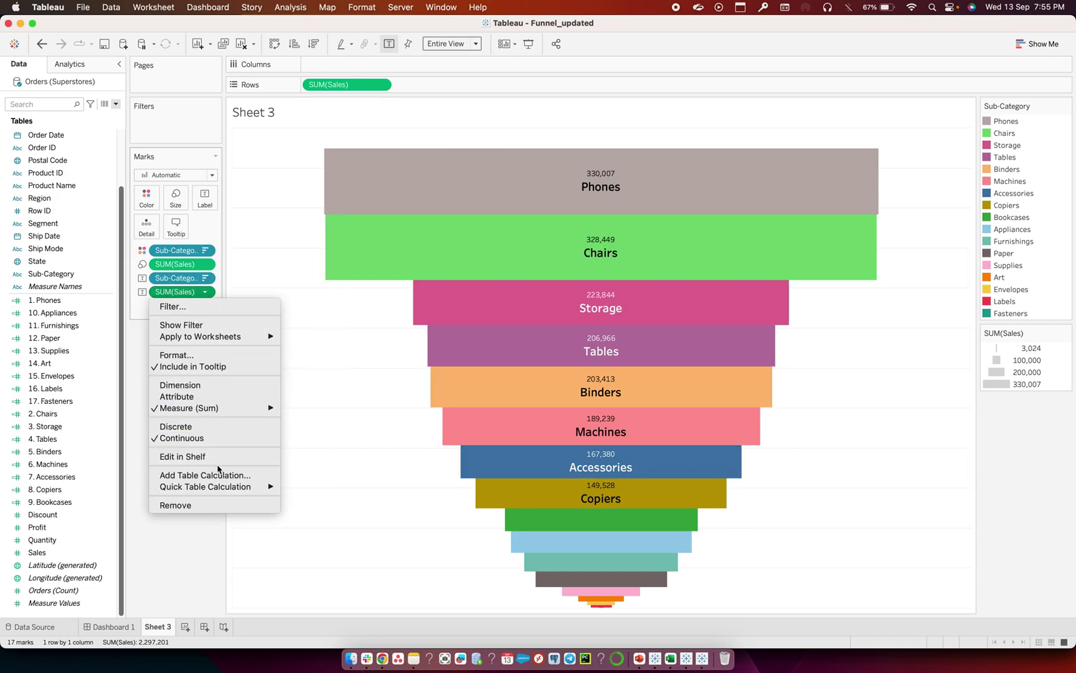
mouse_move(219, 485)
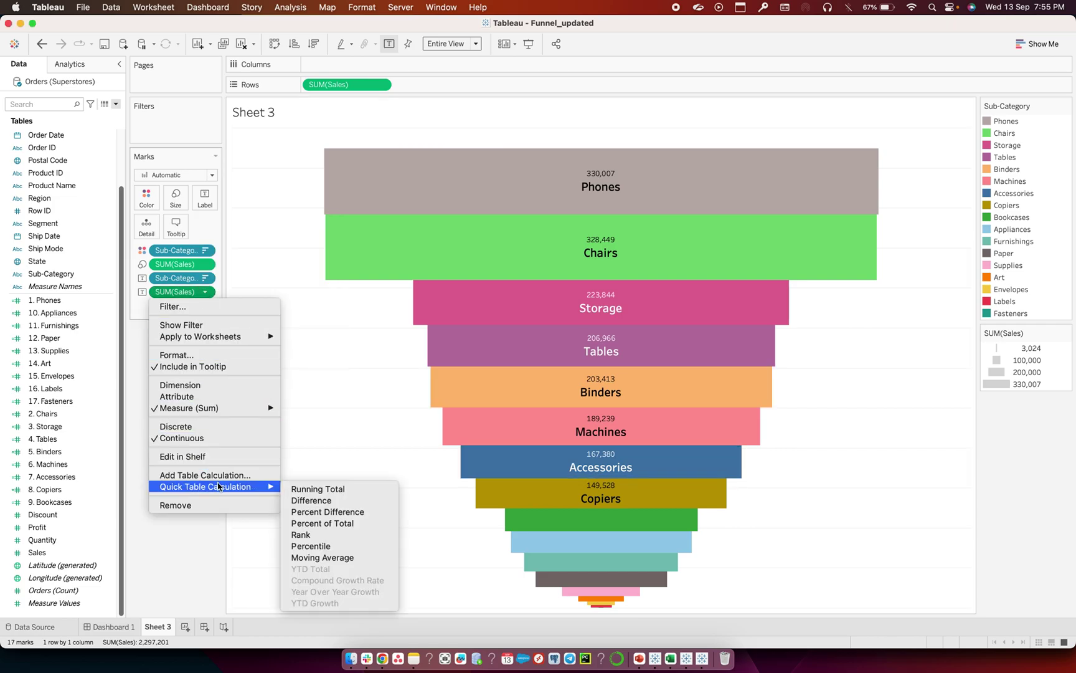
left_click(317, 524)
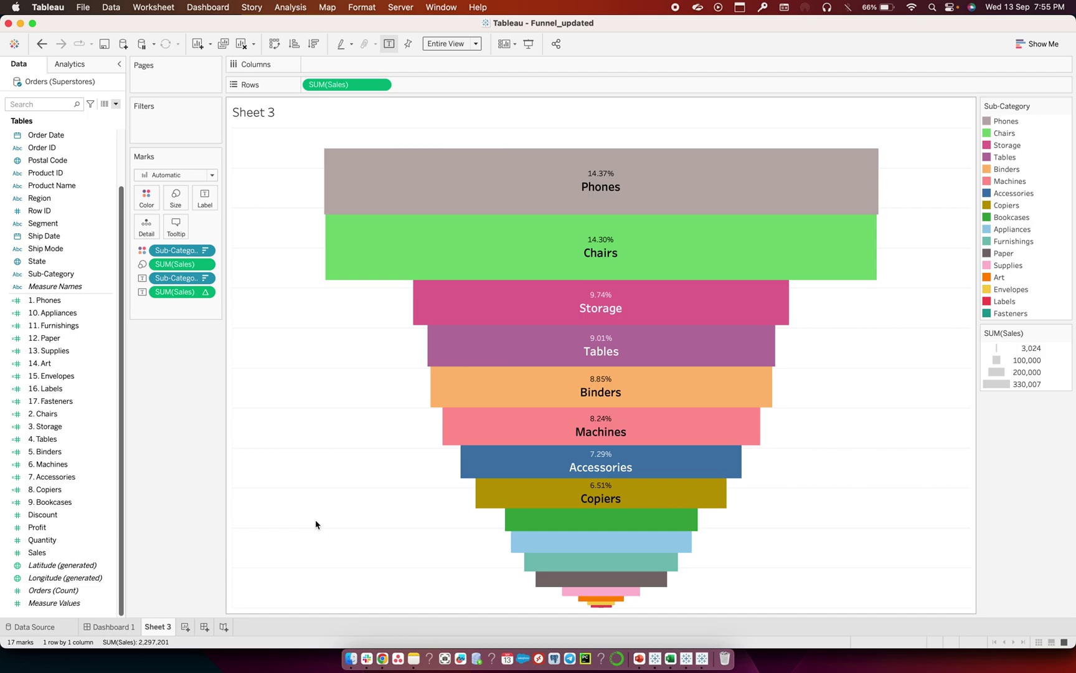
Set the worksheet's Grand Total pane border to None
right_click(279, 288)
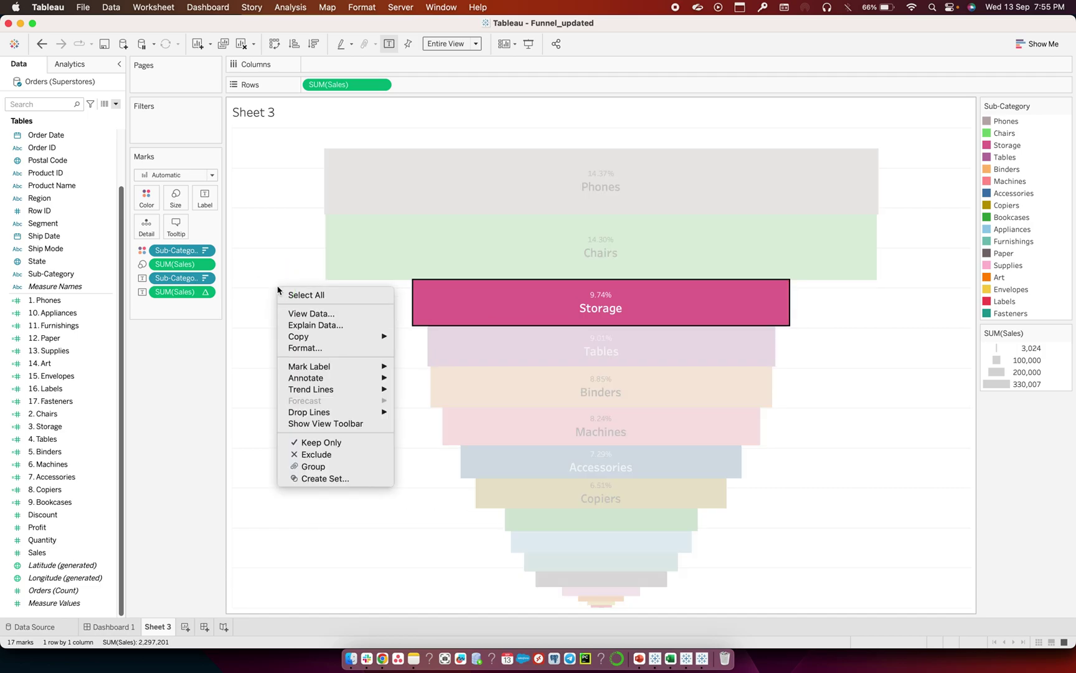
left_click(305, 349)
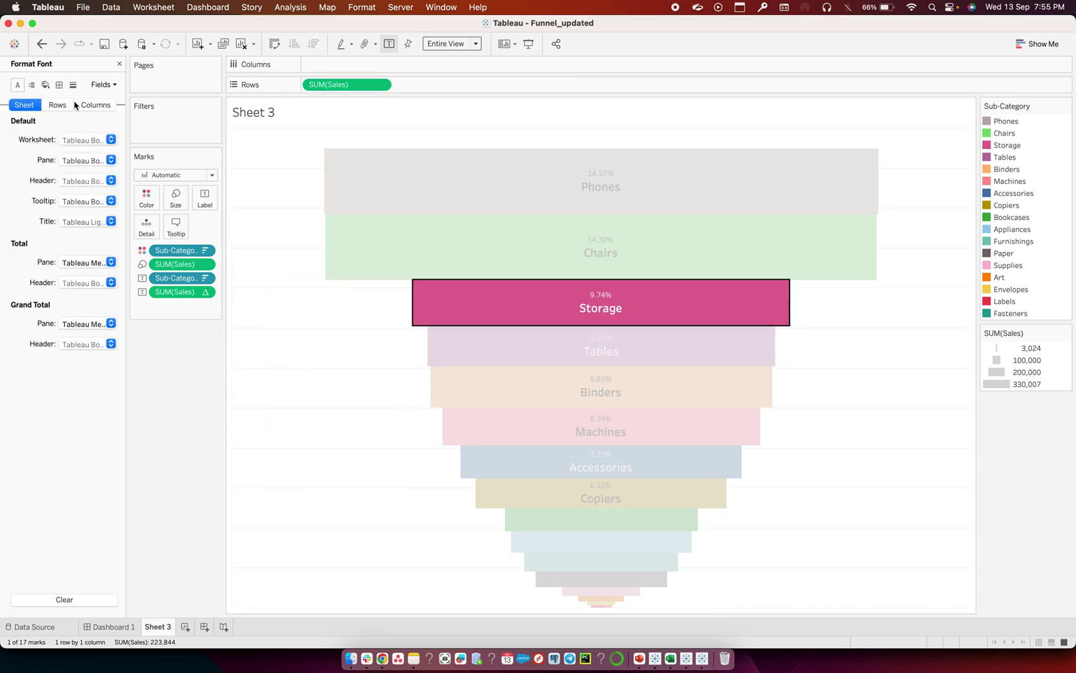
left_click(60, 85)
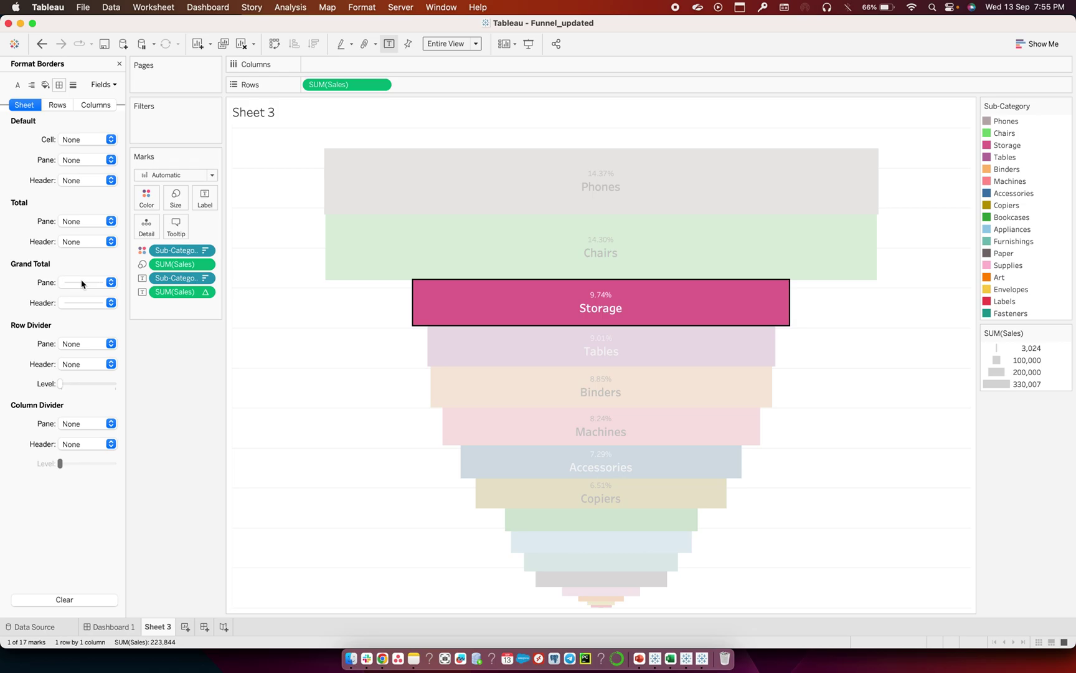
left_click(82, 284)
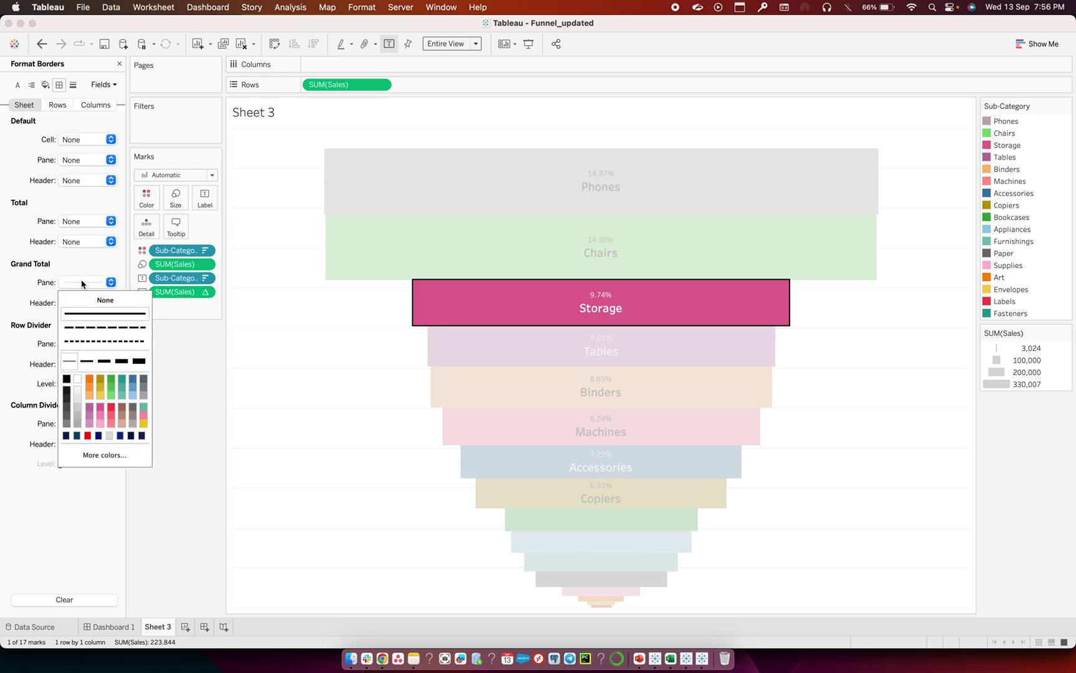
left_click(23, 299)
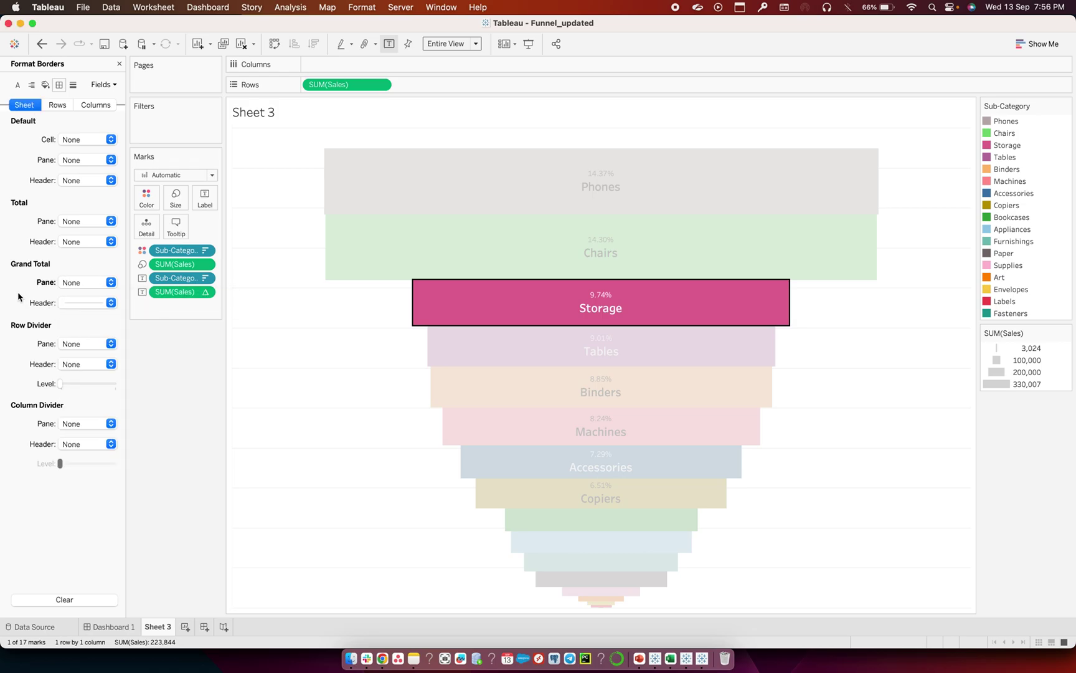
Set the Grand Total header border to None and check the Row Divider pane and header borders
left_click(72, 305)
left_click(40, 318)
left_click(77, 343)
left_click(71, 364)
Set the worksheet's Zero Lines and Trend Lines to None
left_click(73, 89)
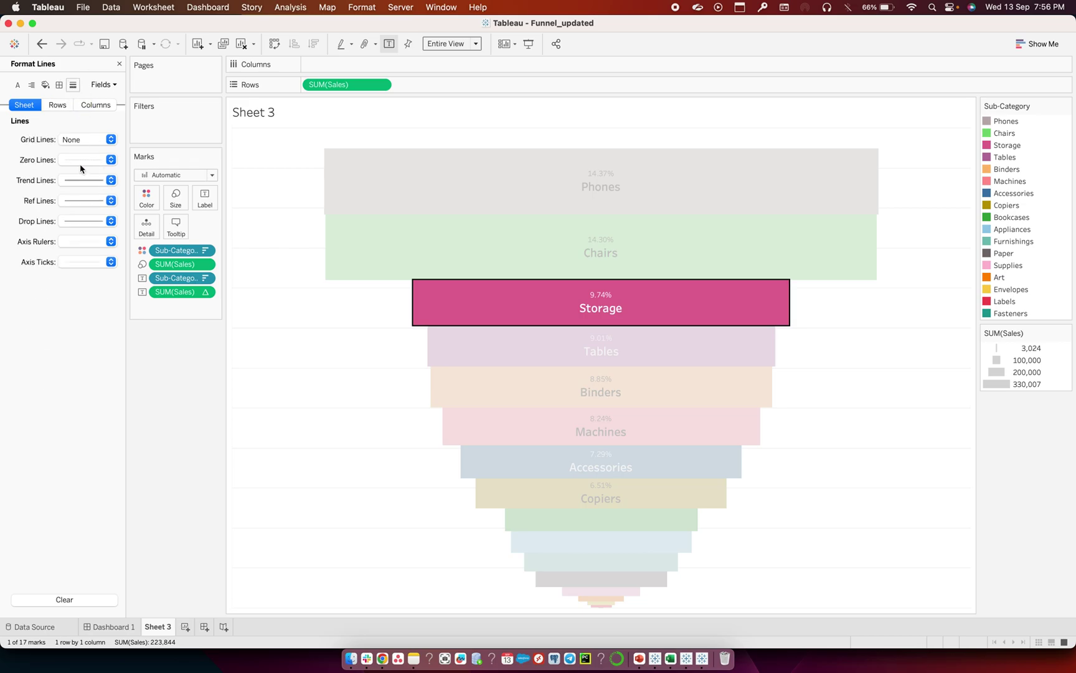
left_click(79, 164)
left_click(79, 182)
left_click(79, 179)
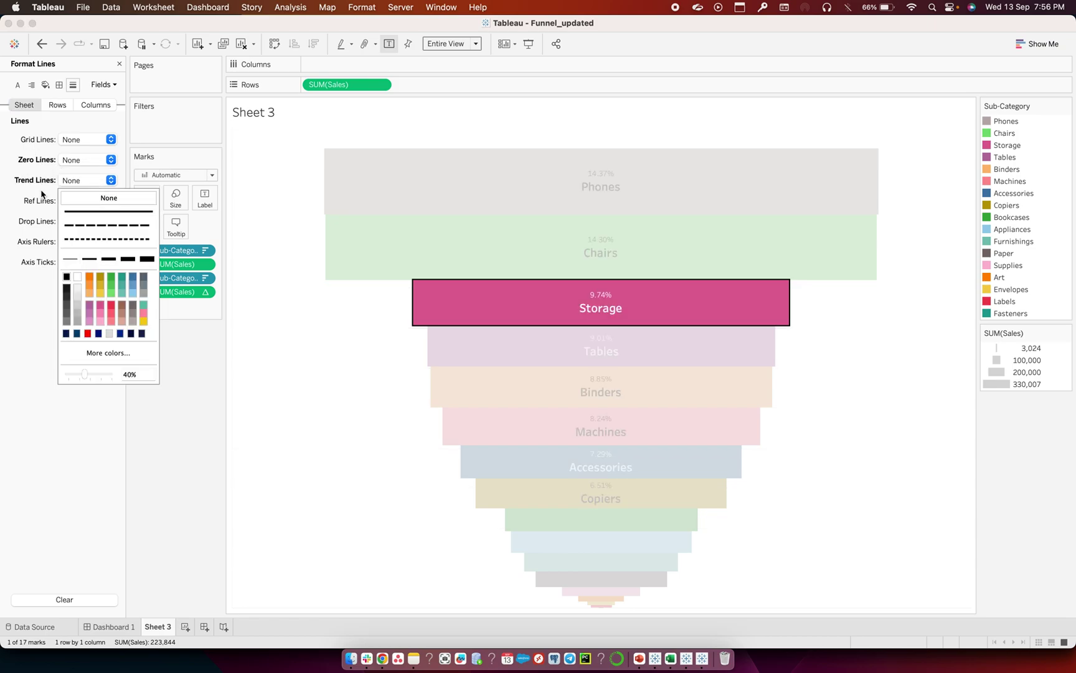
left_click(45, 198)
Set the worksheet's Ref Lines and Drop Lines to None
left_click(75, 199)
left_click(87, 217)
left_click(29, 216)
left_click(75, 221)
left_click(87, 239)
left_click(44, 237)
Set the worksheet's Axis Rulers and Axis Ticks to None and clear the mark selection in the funnel
left_click(75, 242)
left_click(89, 257)
left_click(38, 260)
left_click(74, 261)
left_click(140, 284)
left_click(270, 348)
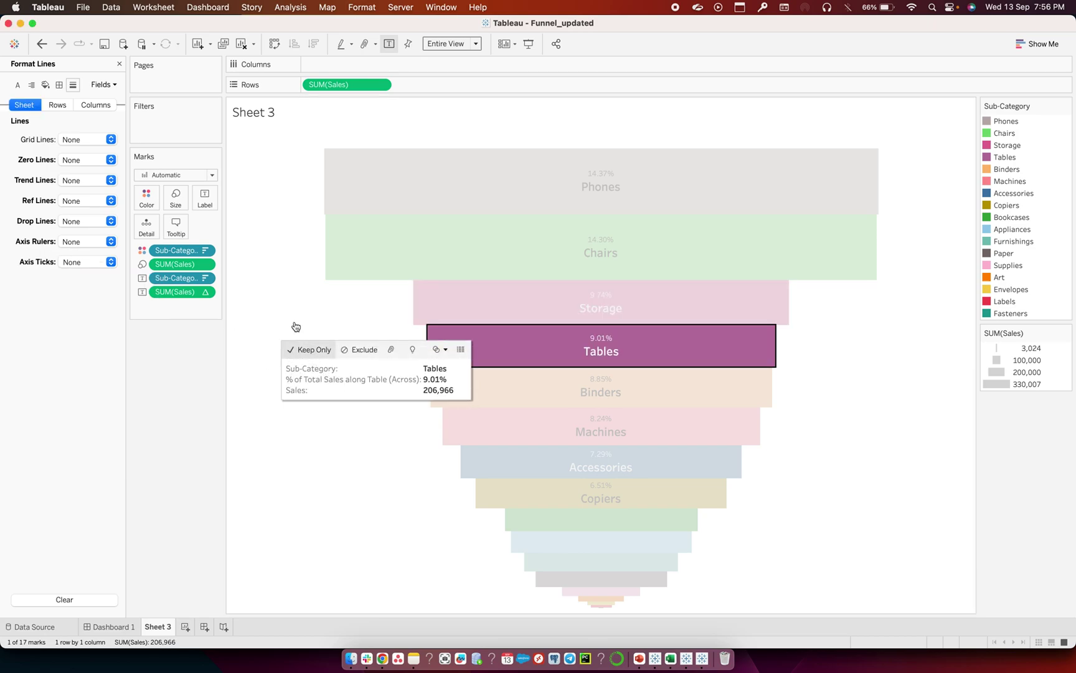
left_click(356, 380)
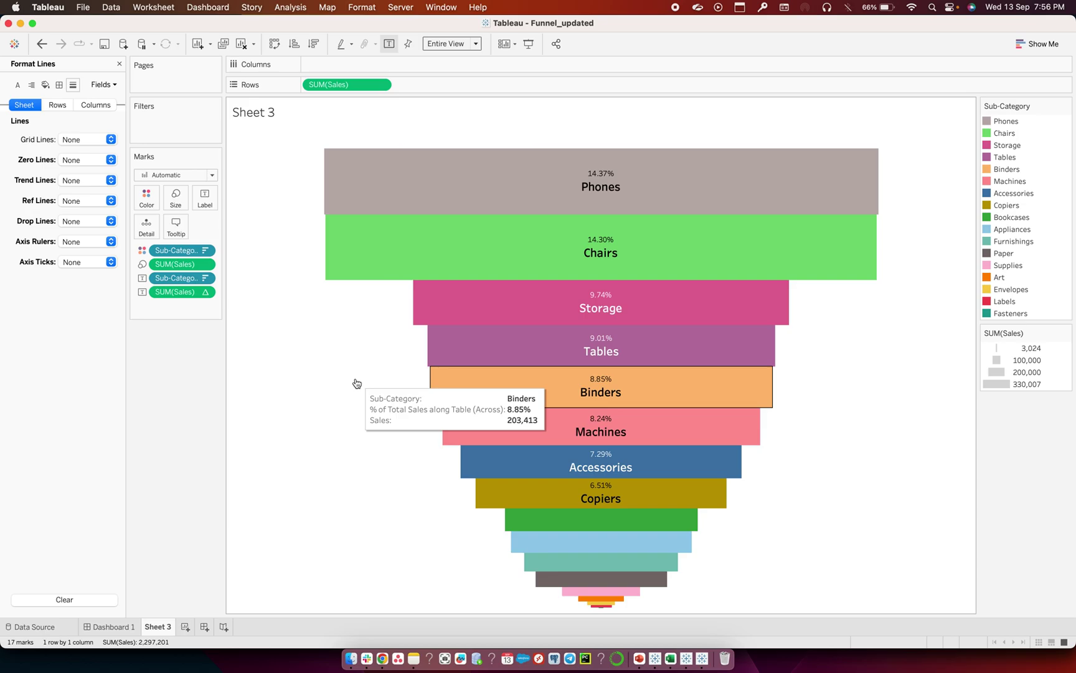
Rename Sheet 3 as "Funnel Chart 1" and add a new blank worksheet
double_click(157, 626)
type("F")
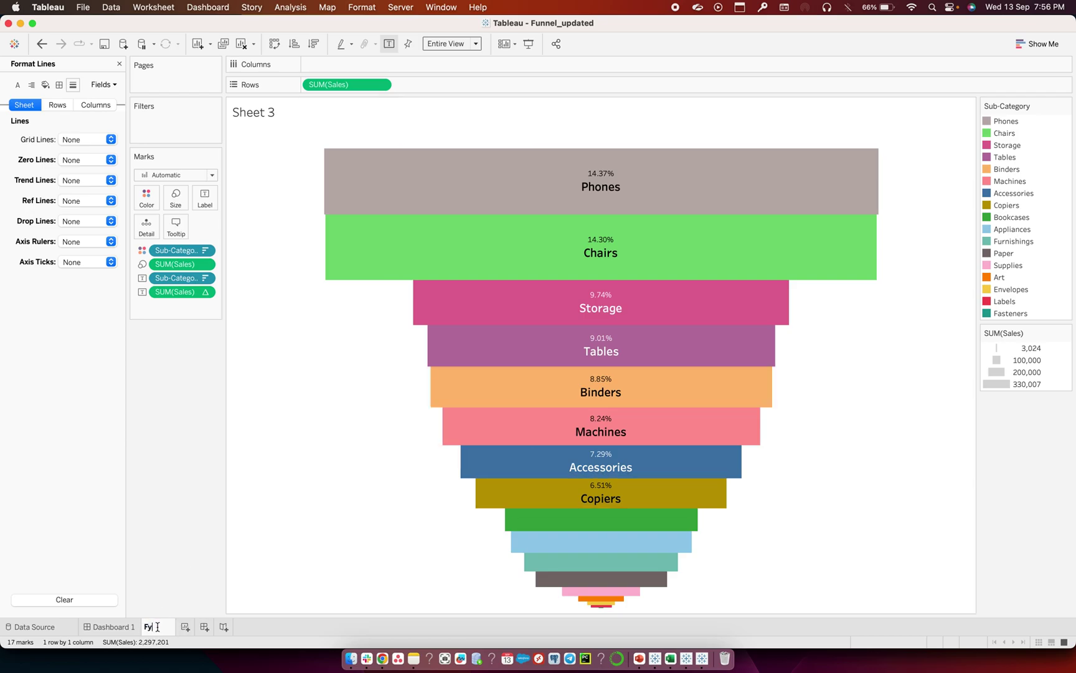
type("unnel Chart 1")
key("Return")
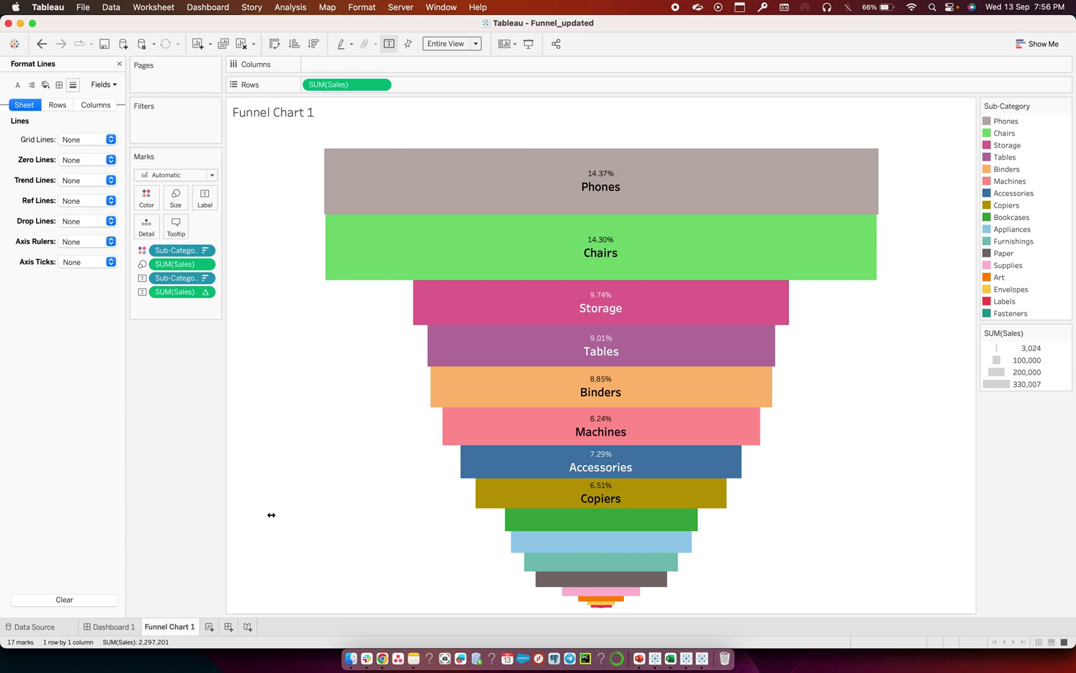
left_click(210, 628)
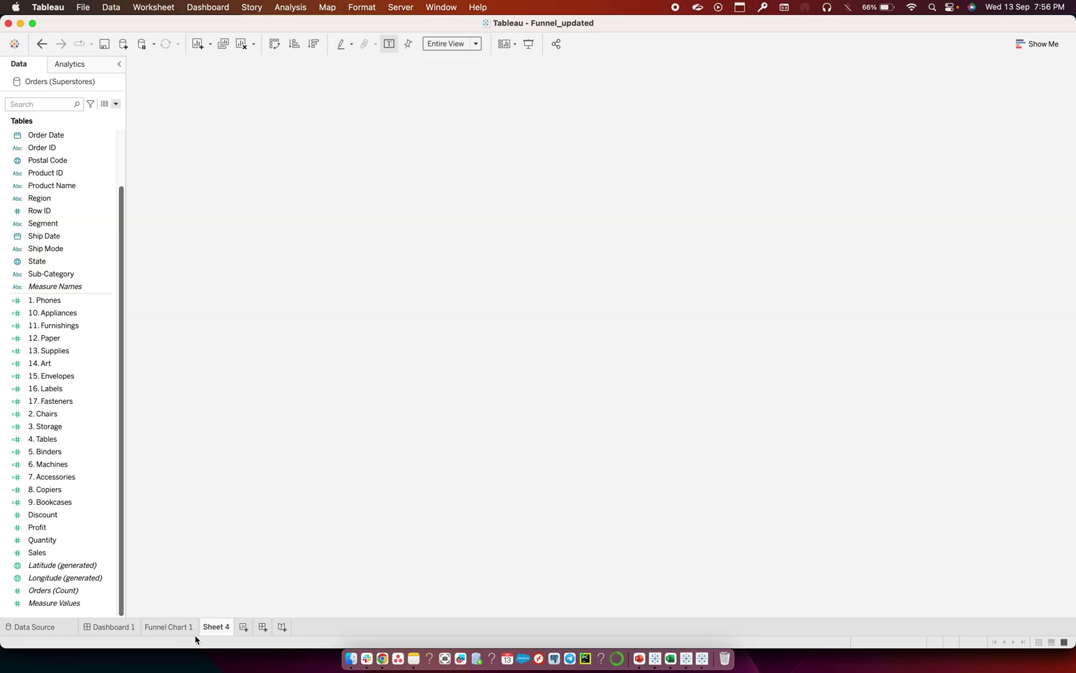
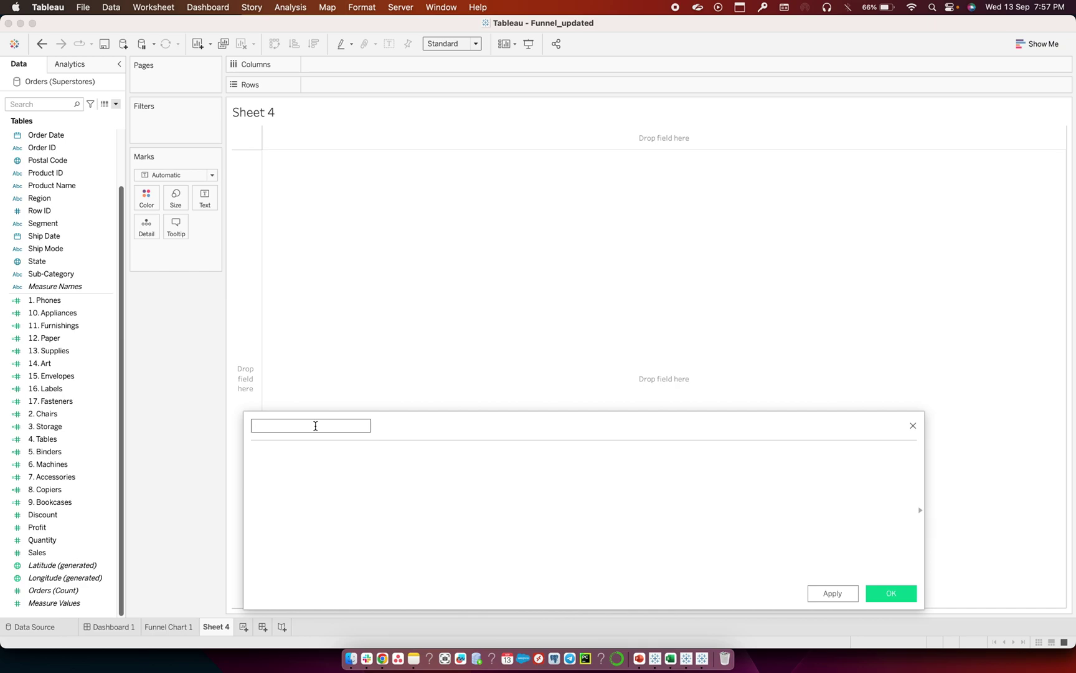
type("1. Phones")
left_click(306, 465)
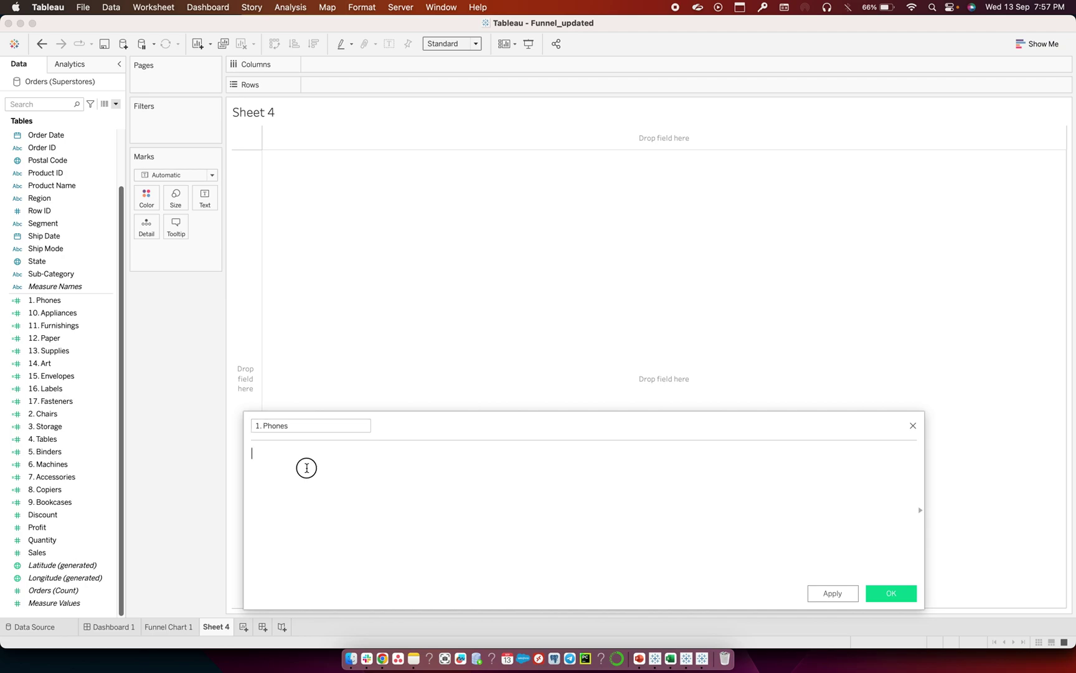
type("IF Att")
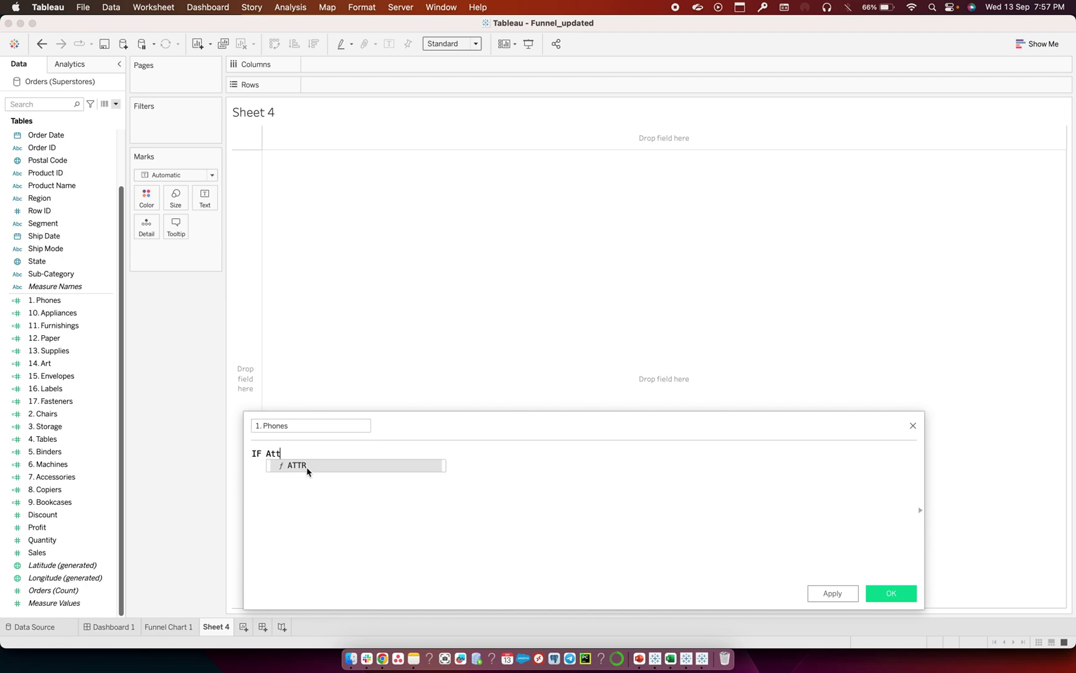
left_click(307, 466)
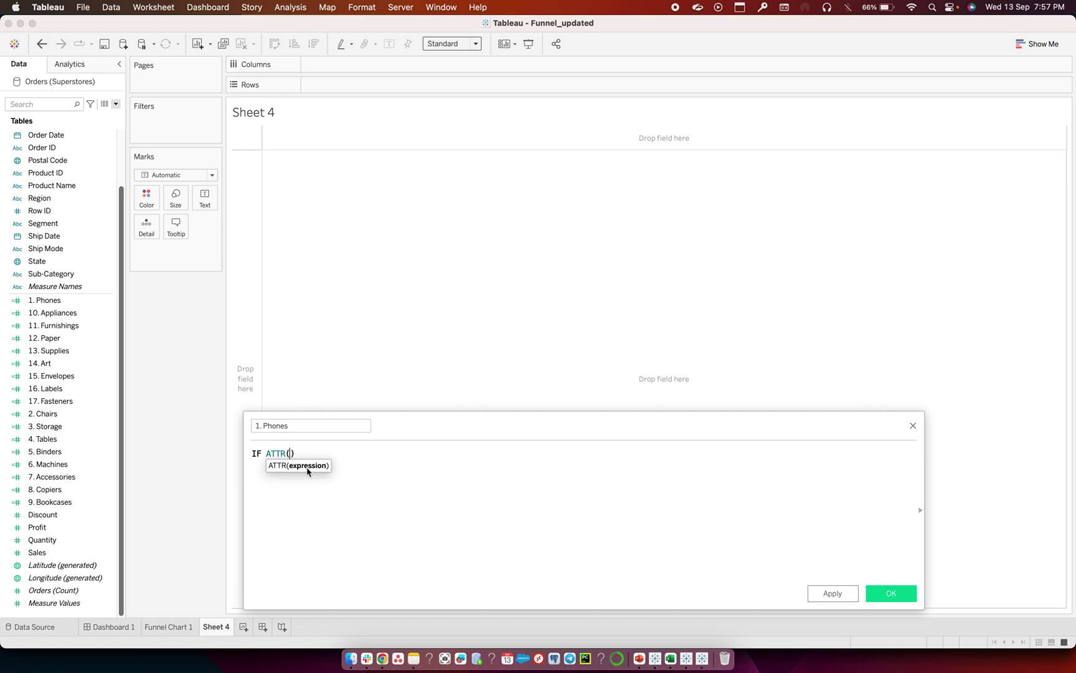
type("sub")
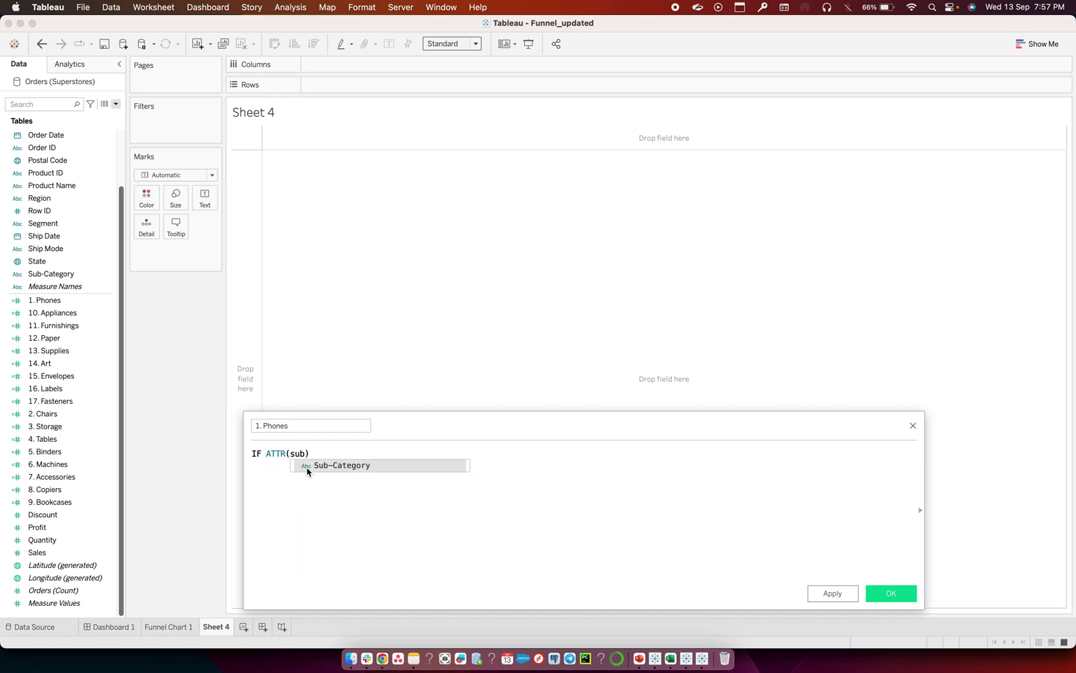
left_click(335, 467)
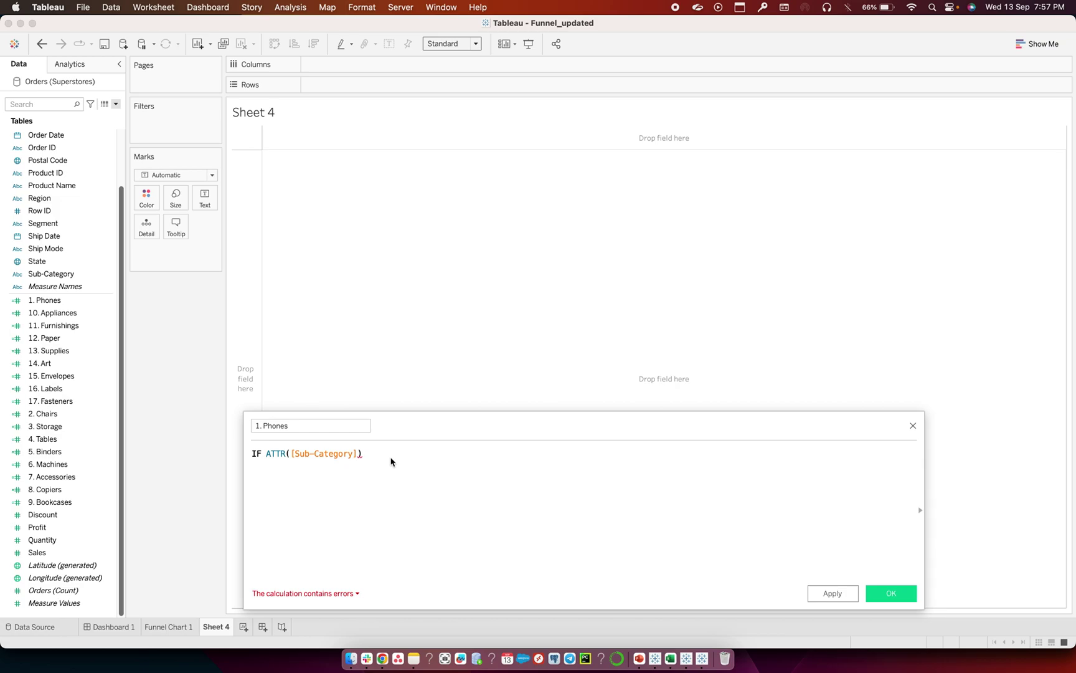
type("=")
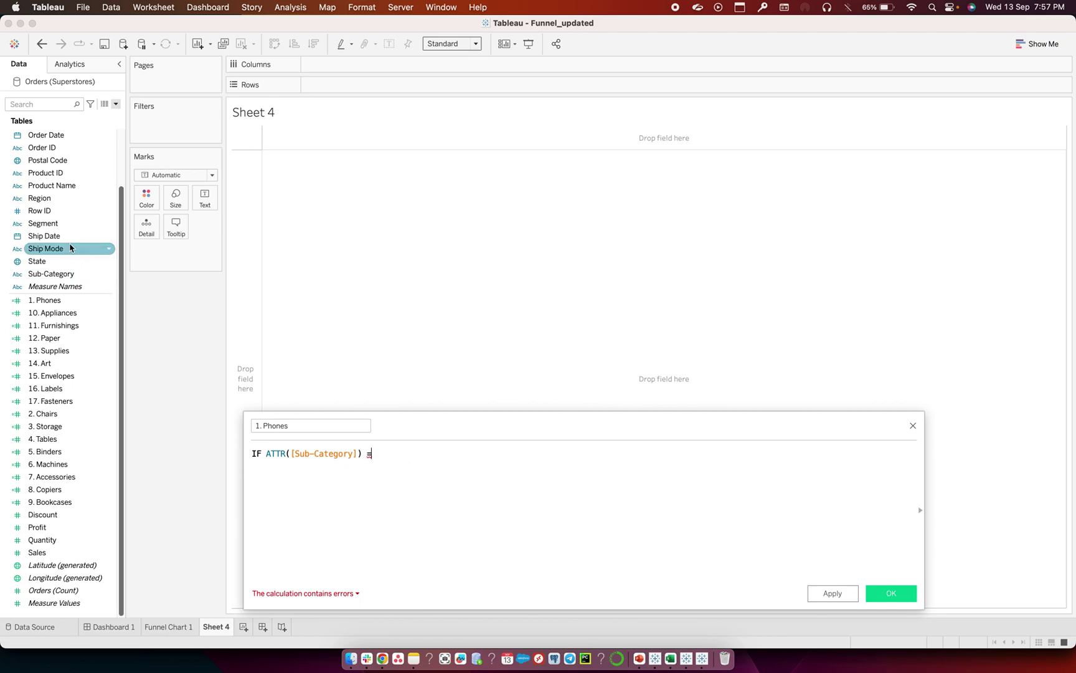
left_click(914, 427)
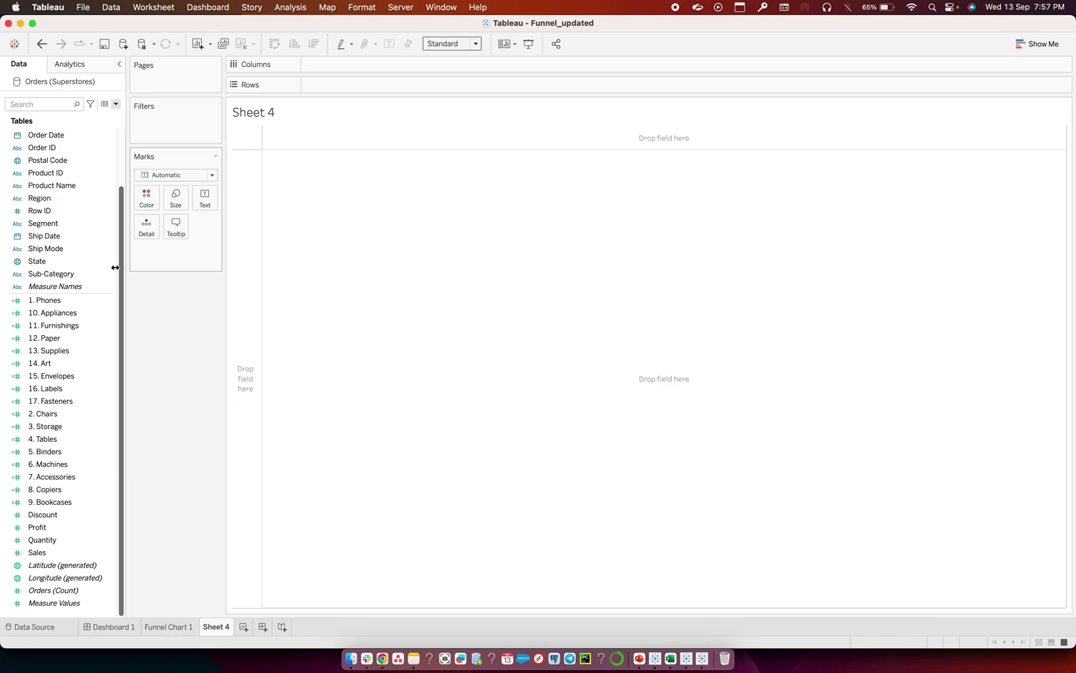
Examine the description of the Sub-Category field, including its list of domain members, and close it
left_click(94, 274)
left_click(107, 276)
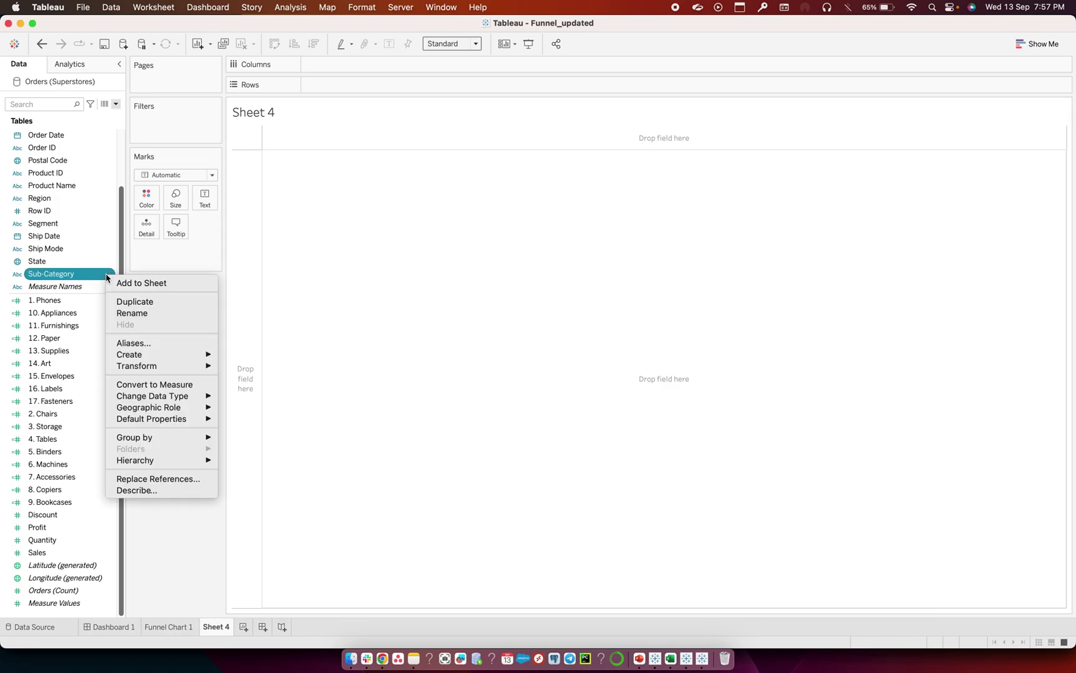
left_click(138, 491)
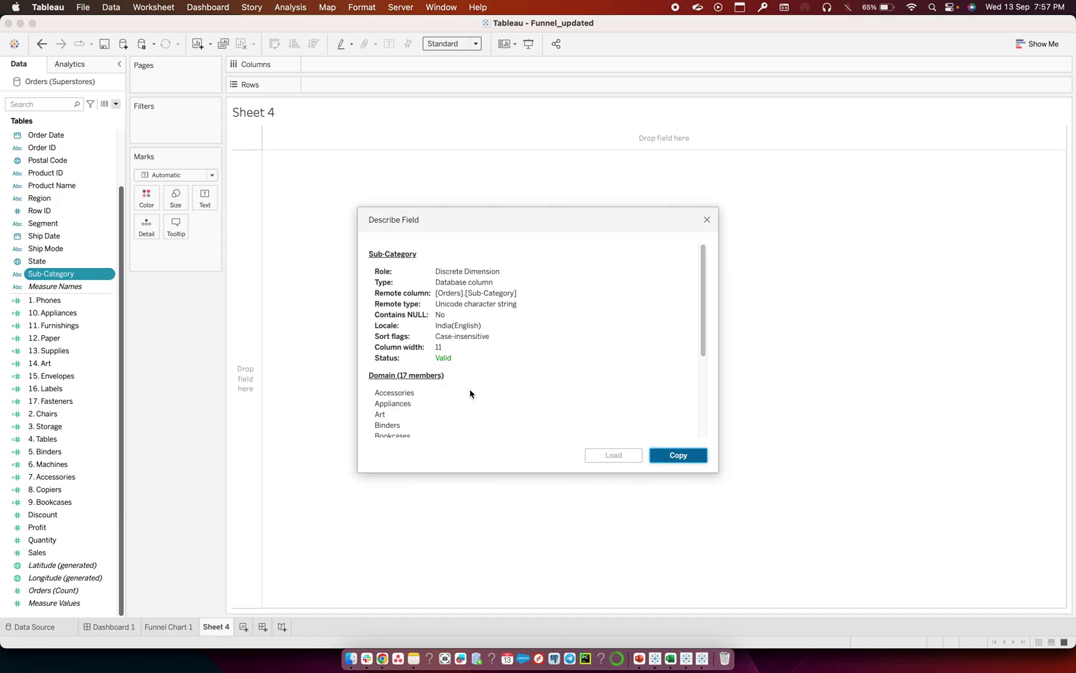
scroll(411, 411, "down", 5)
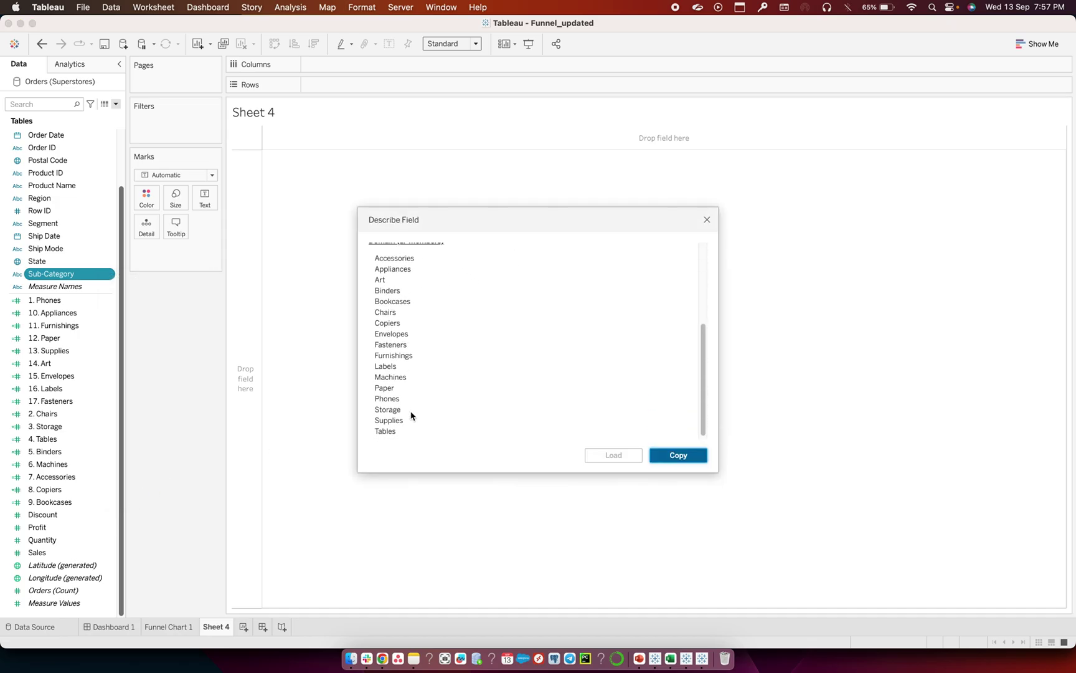
scroll(411, 415, "up", 3)
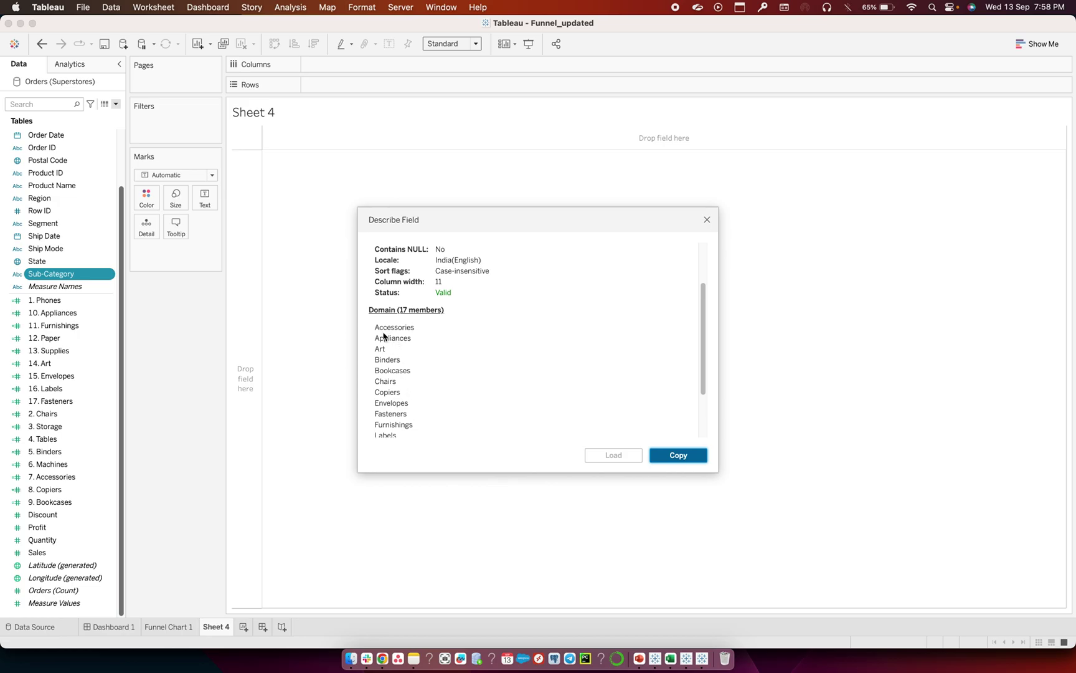
left_click(707, 221)
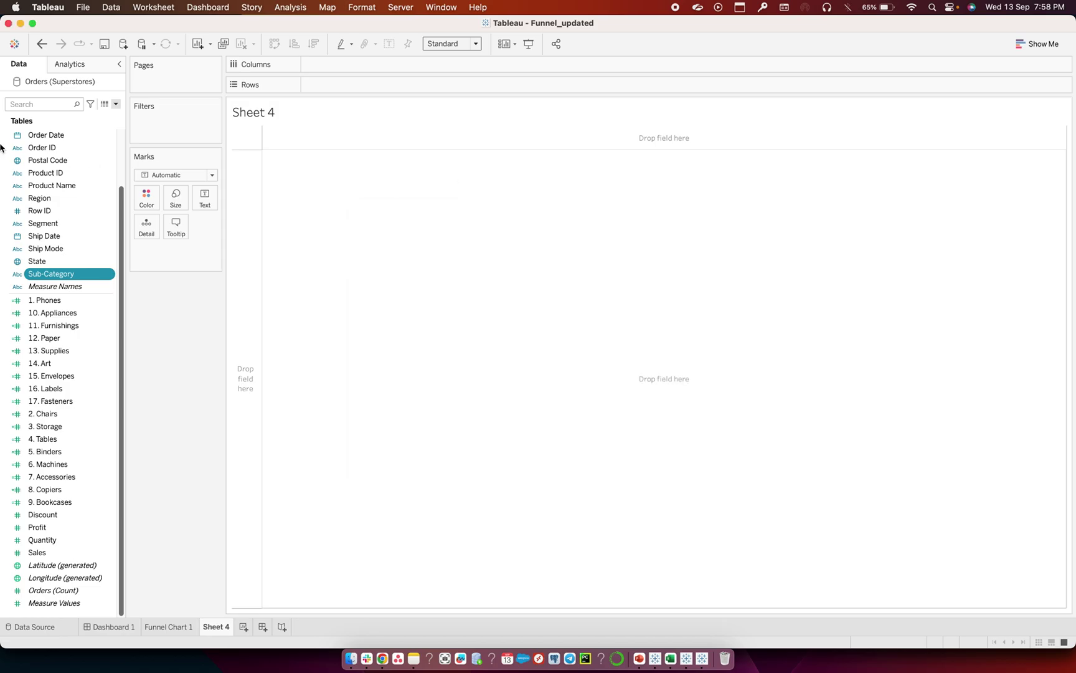
Create a new calculated field named "1. Phones"
left_click(116, 104)
left_click(87, 115)
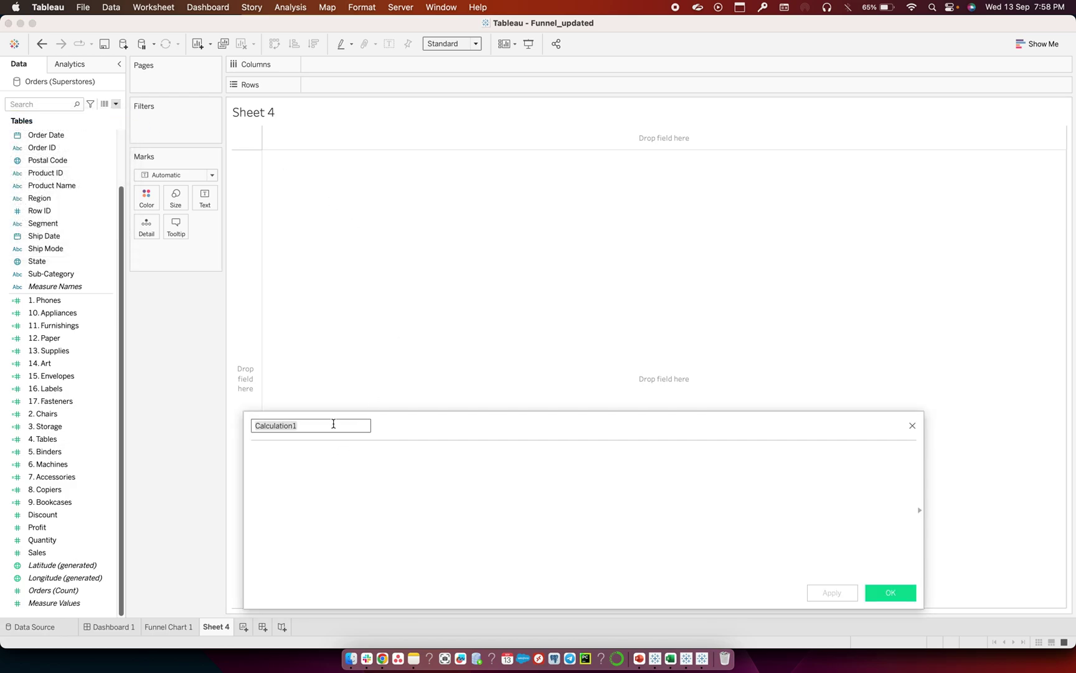
type("1. Poh")
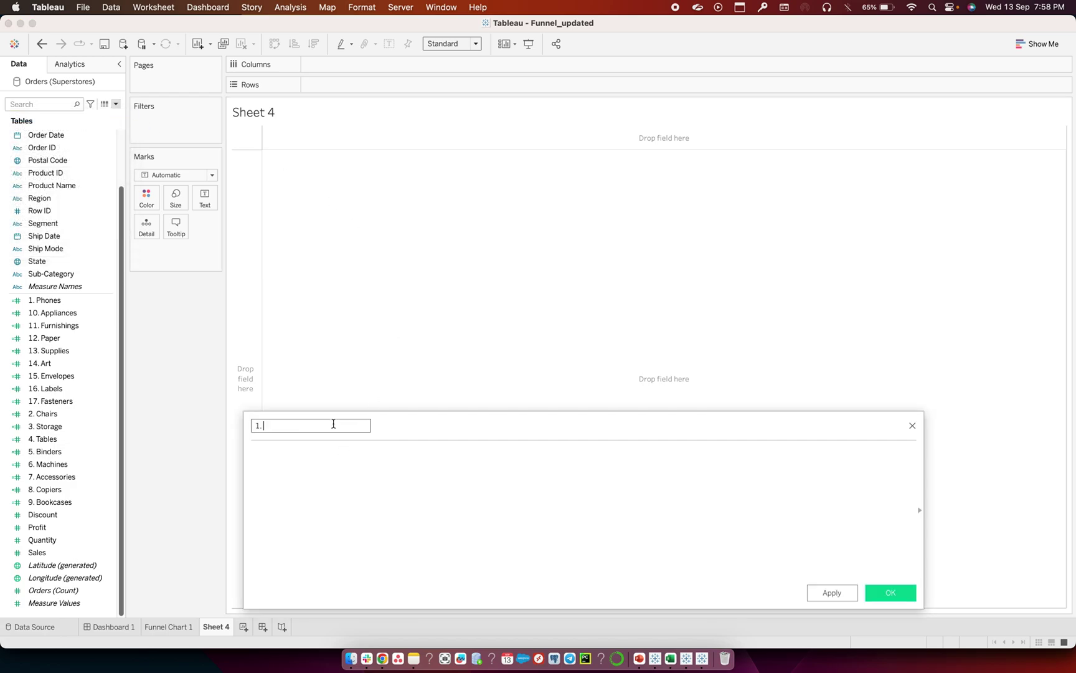
key("BackSpace")
key("BackSpace")
type("hones")
Begin the calculation formula with IF ATTR([Sub-Category]) = 'Chair' or
left_click(296, 487)
type("ATT")
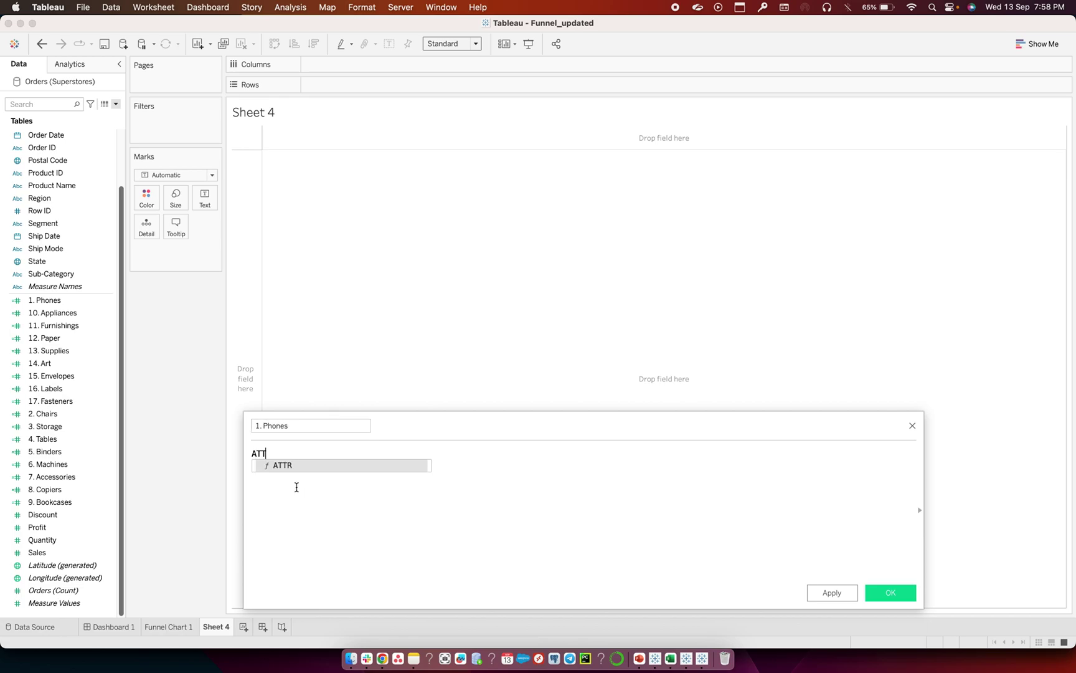
key("BackSpace")
key("BackSpace")
key("BackSpace")
type("IF")
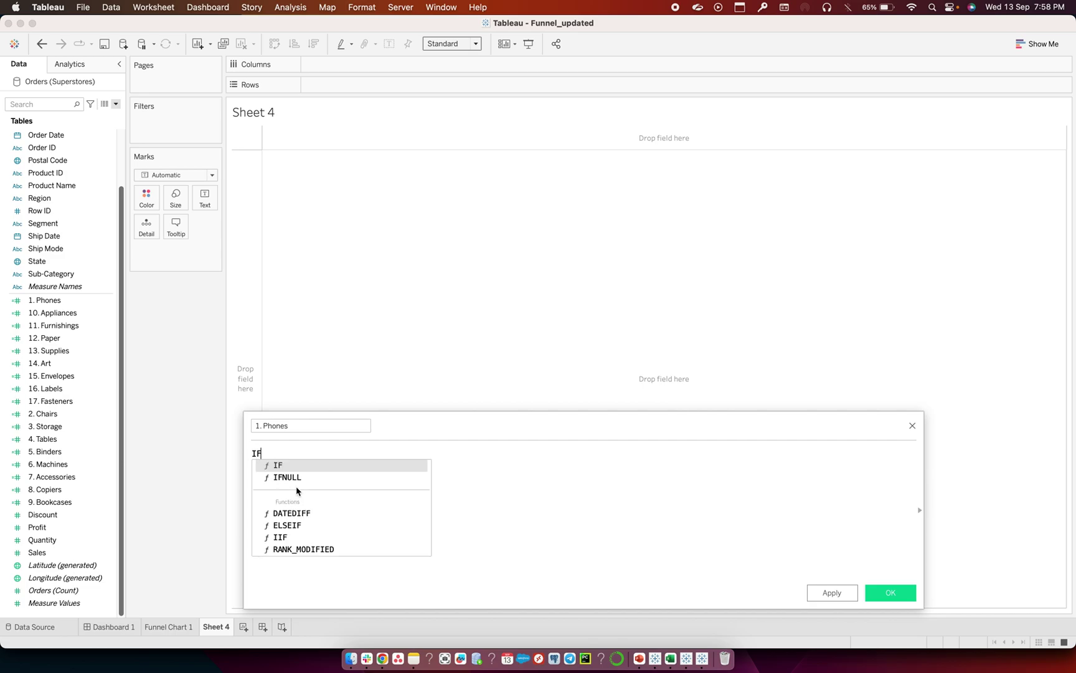
type(" Att")
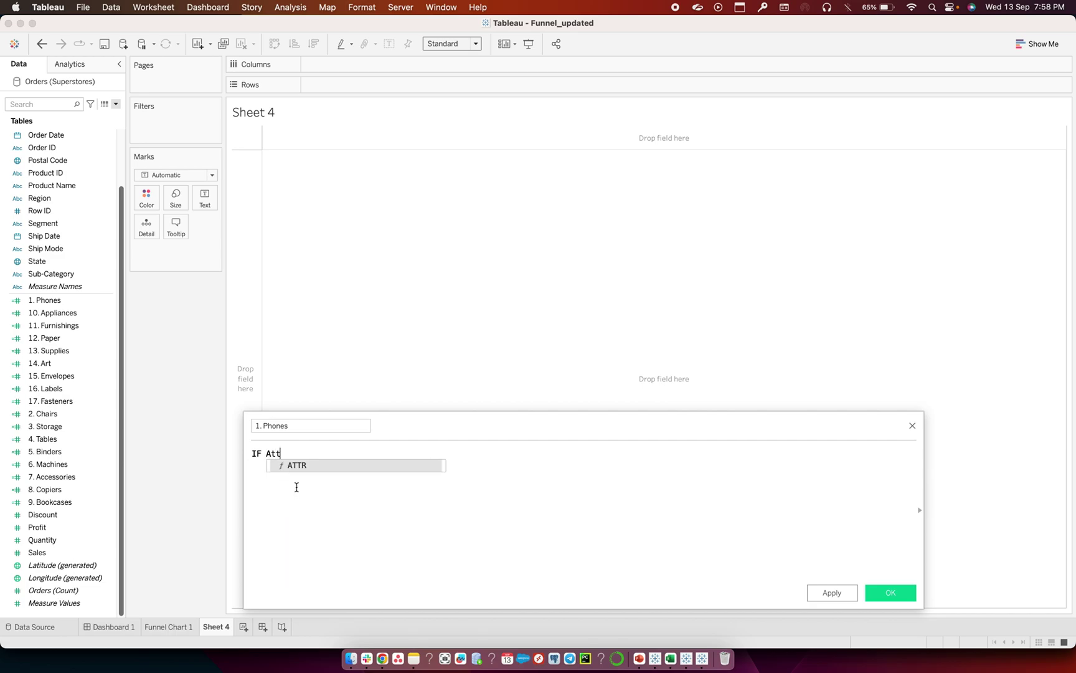
key("Return")
type("sub")
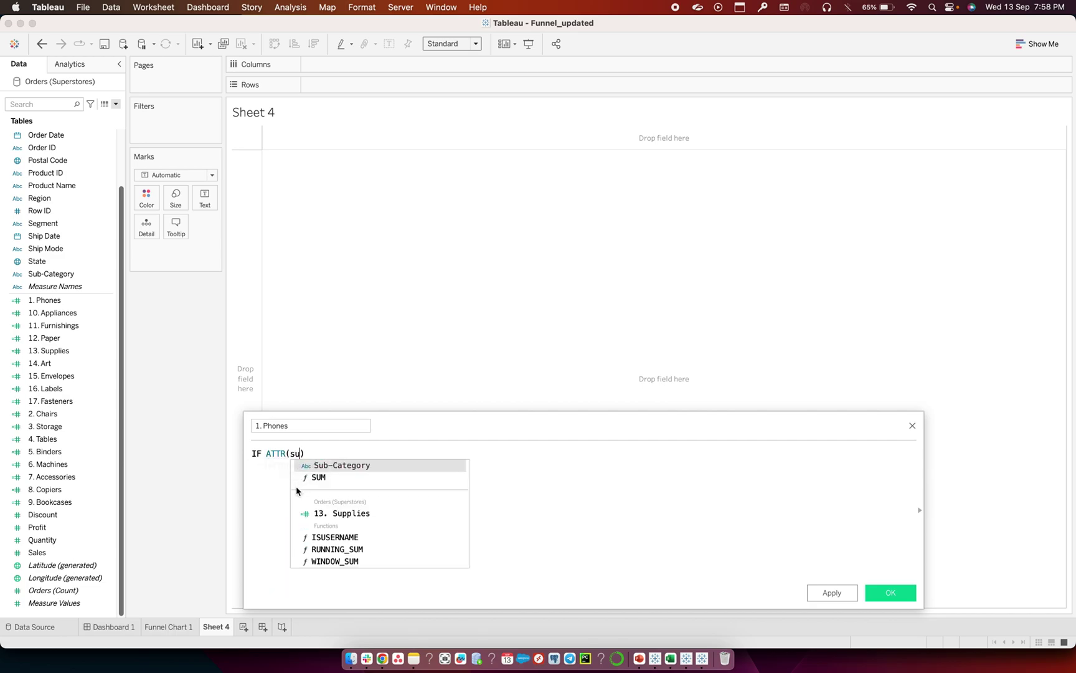
key("Return")
type("= 'C")
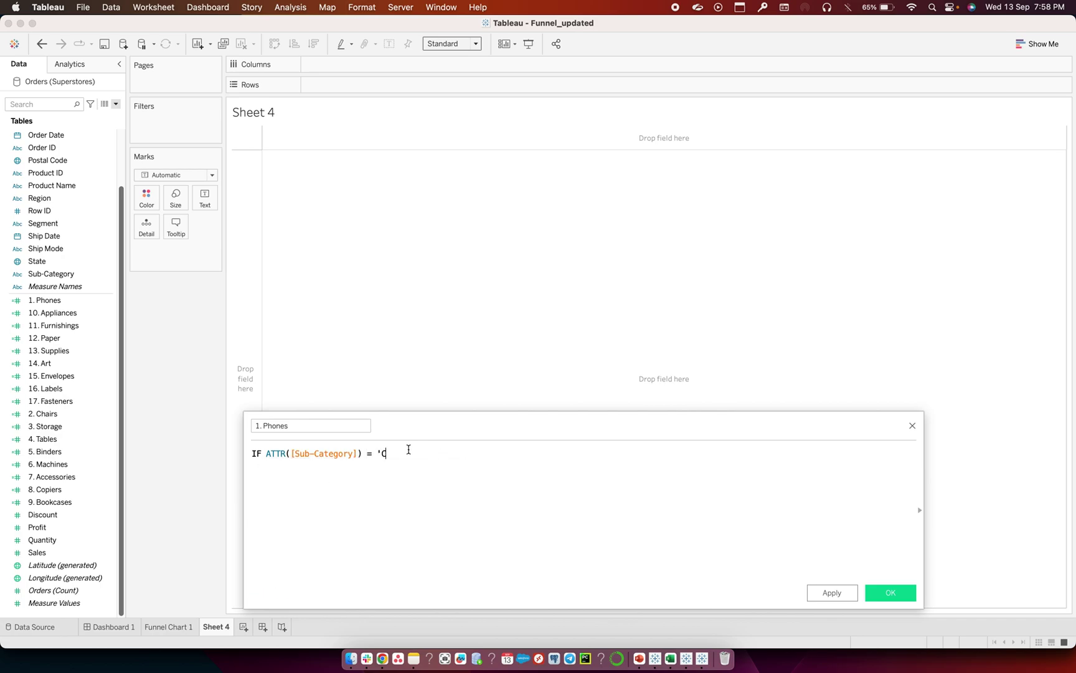
type("hair' or")
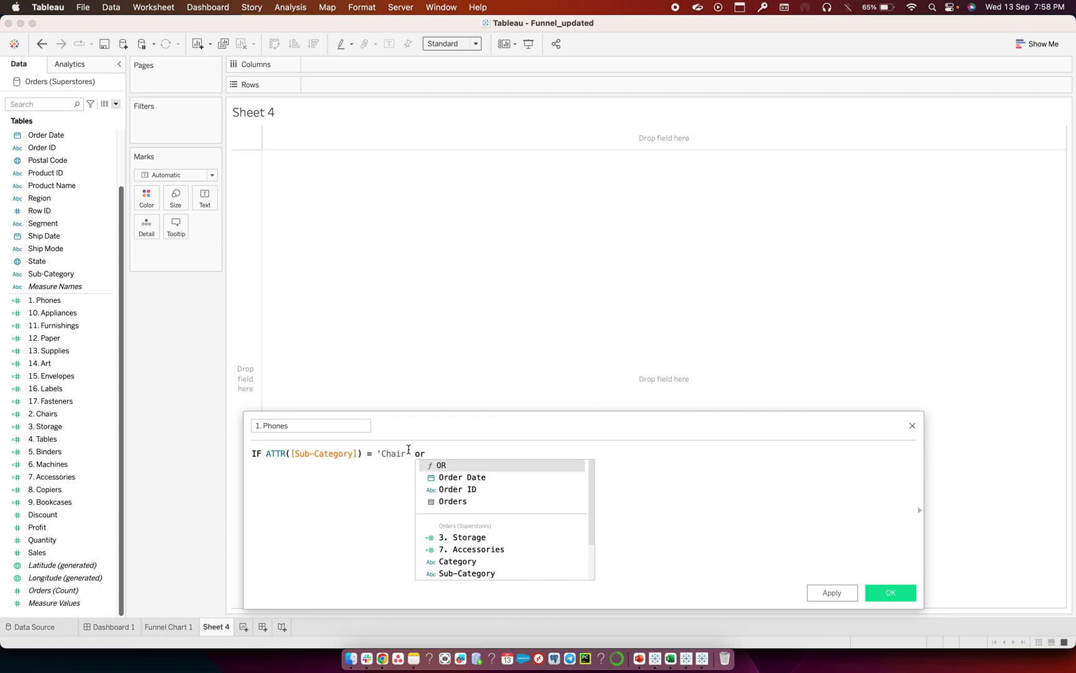
Extend the IF condition with LOOKUP(ATTR([Sub-Category])) = 'Chair' as the alternative after OR
type(" loo")
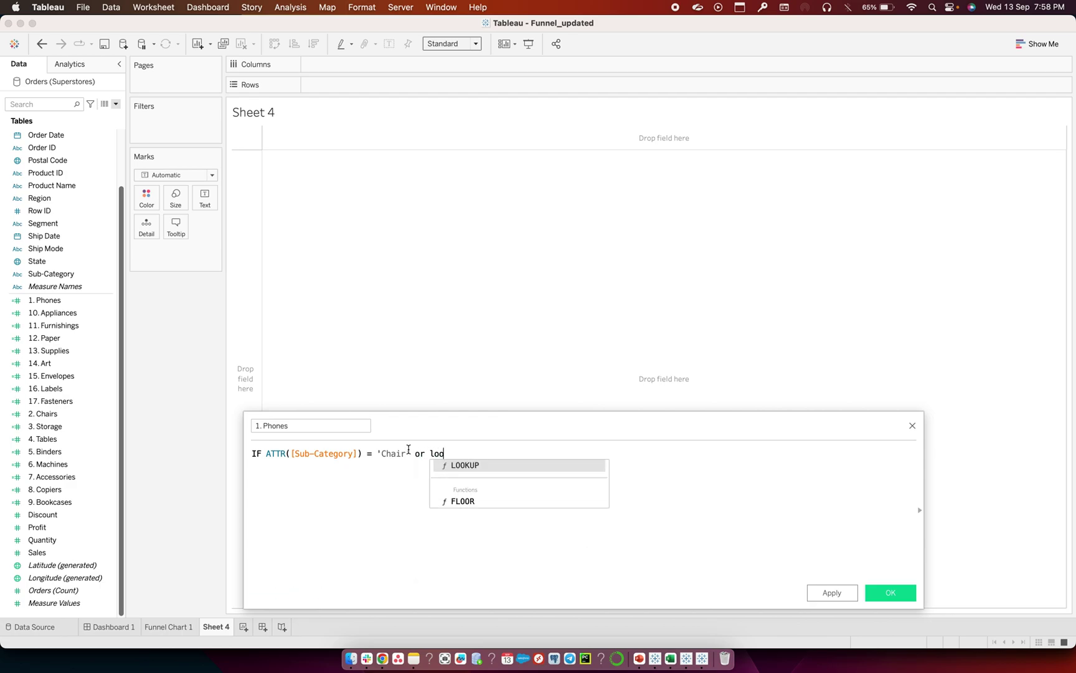
key("Return")
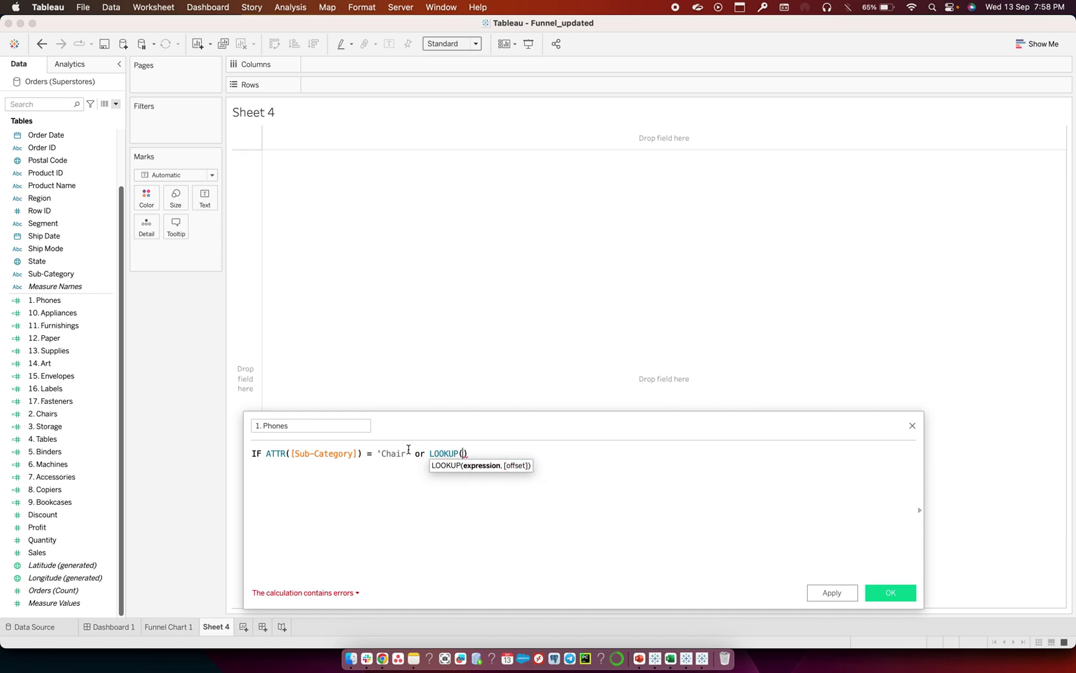
type("att")
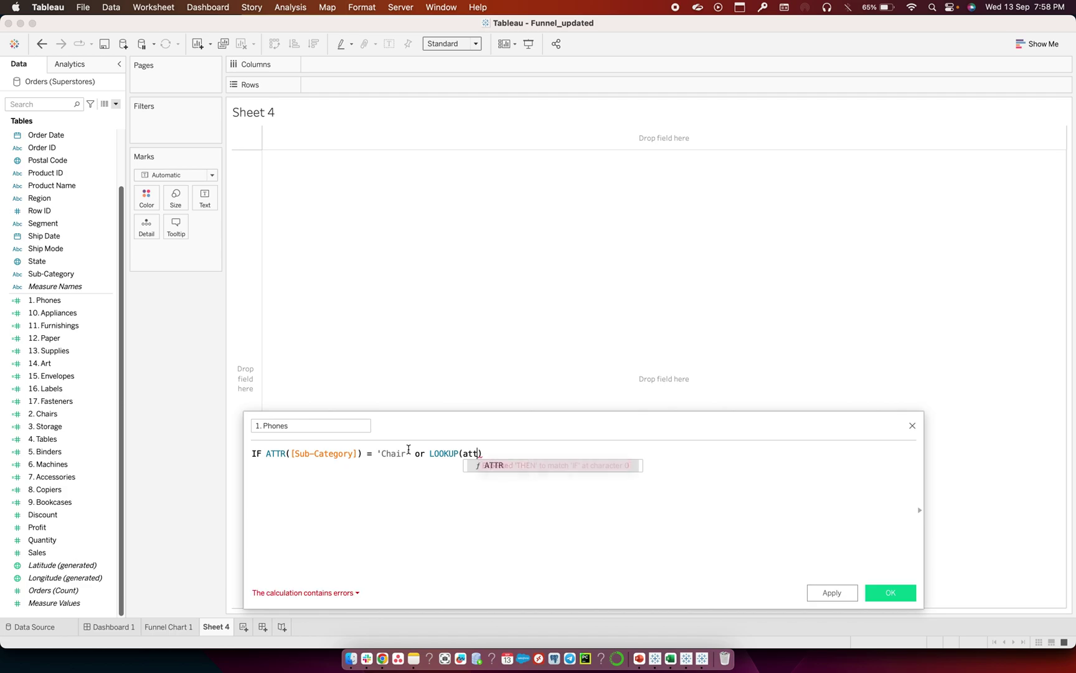
key("Return")
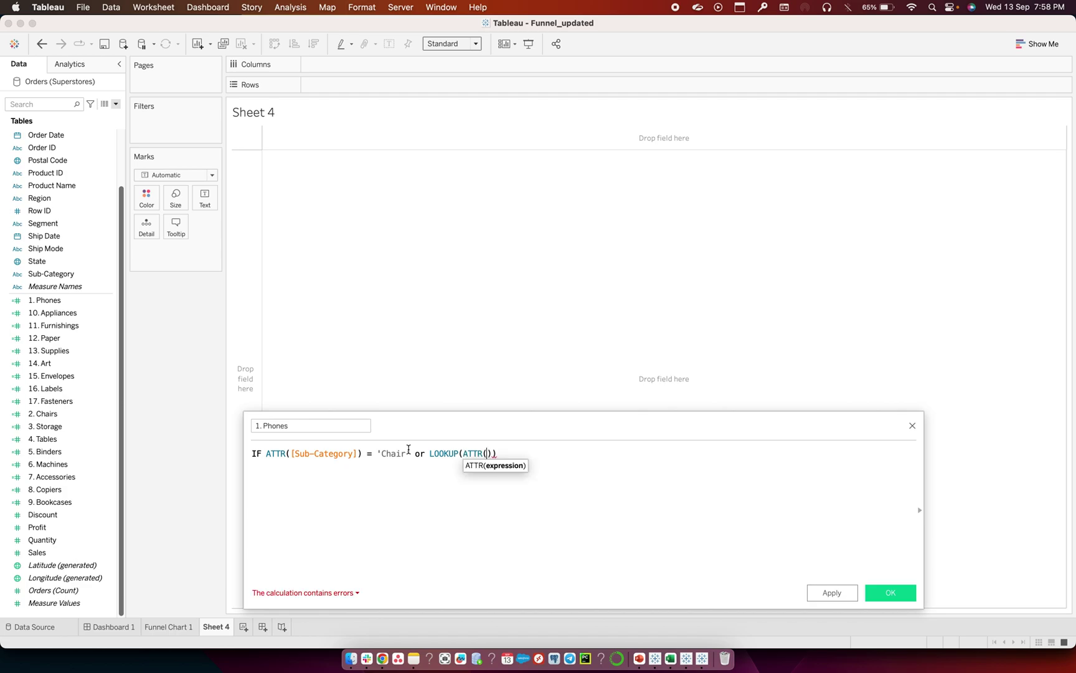
type("sub")
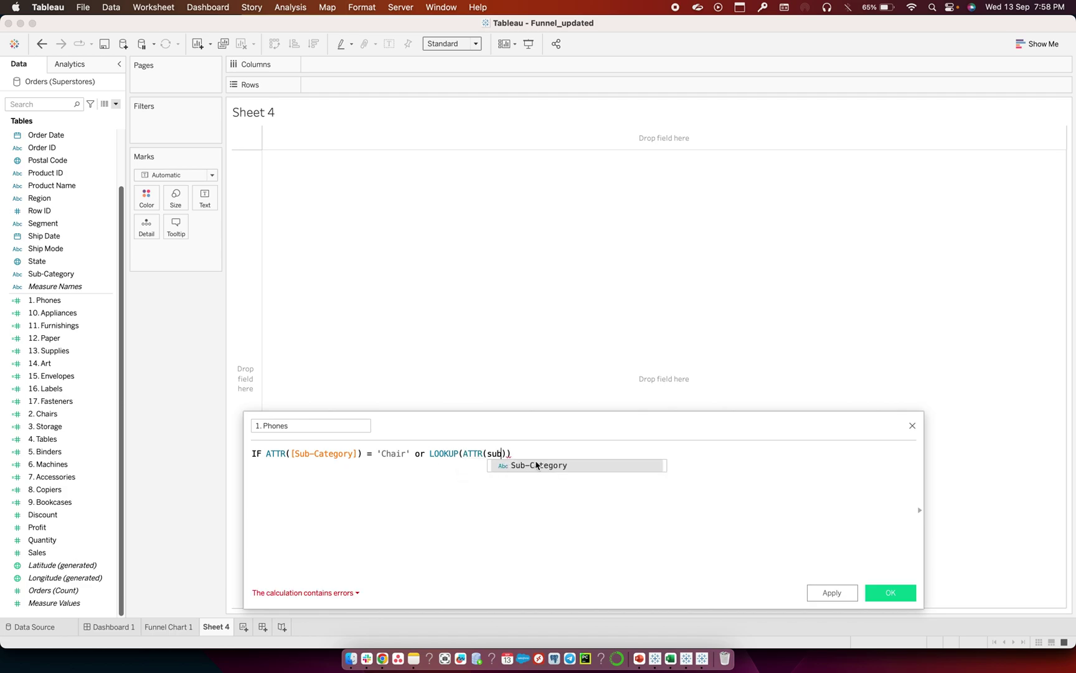
left_click(538, 466)
left_click(578, 450)
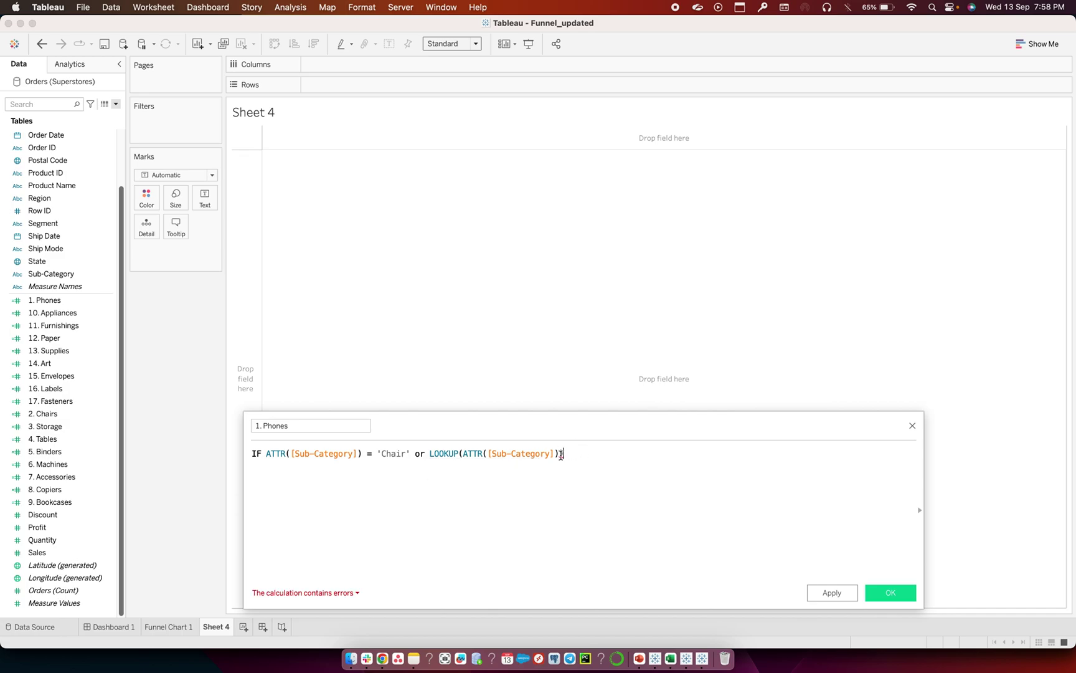
type("= 'Chair'")
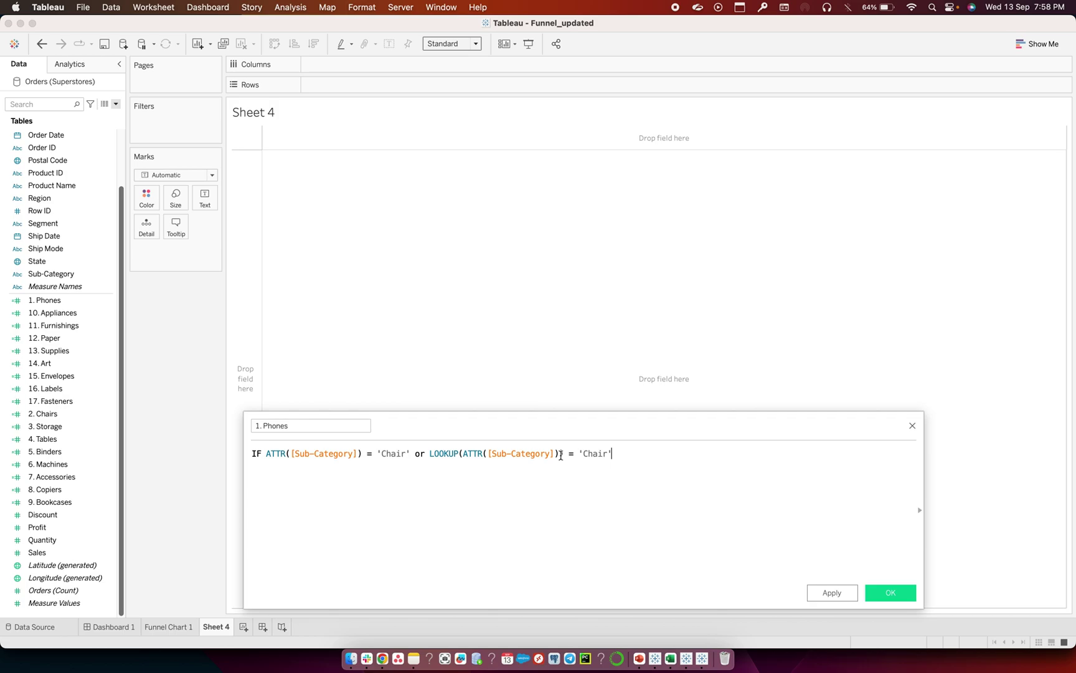
Complete the formula with THEN sum([Sales]) END
type(" then")
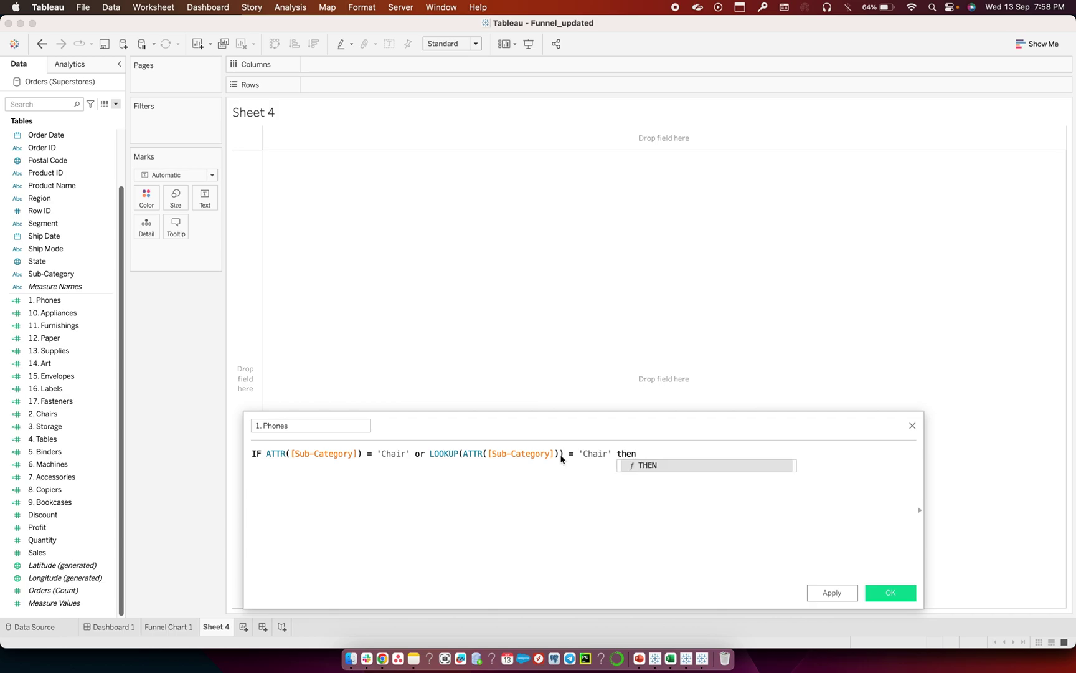
type(" su")
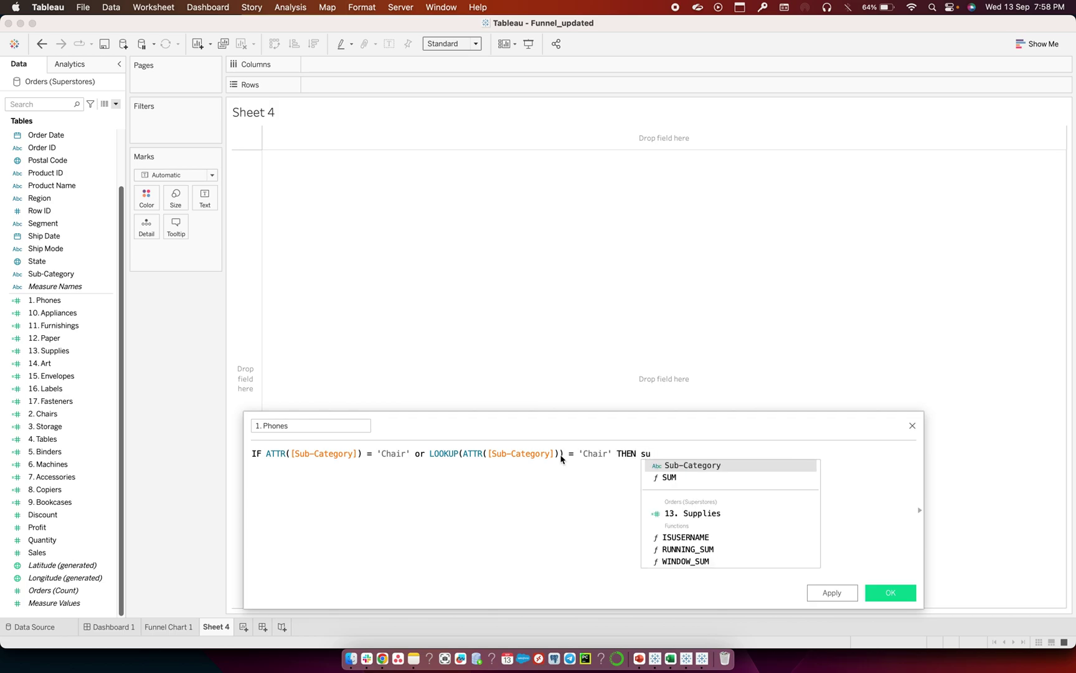
type("m(s")
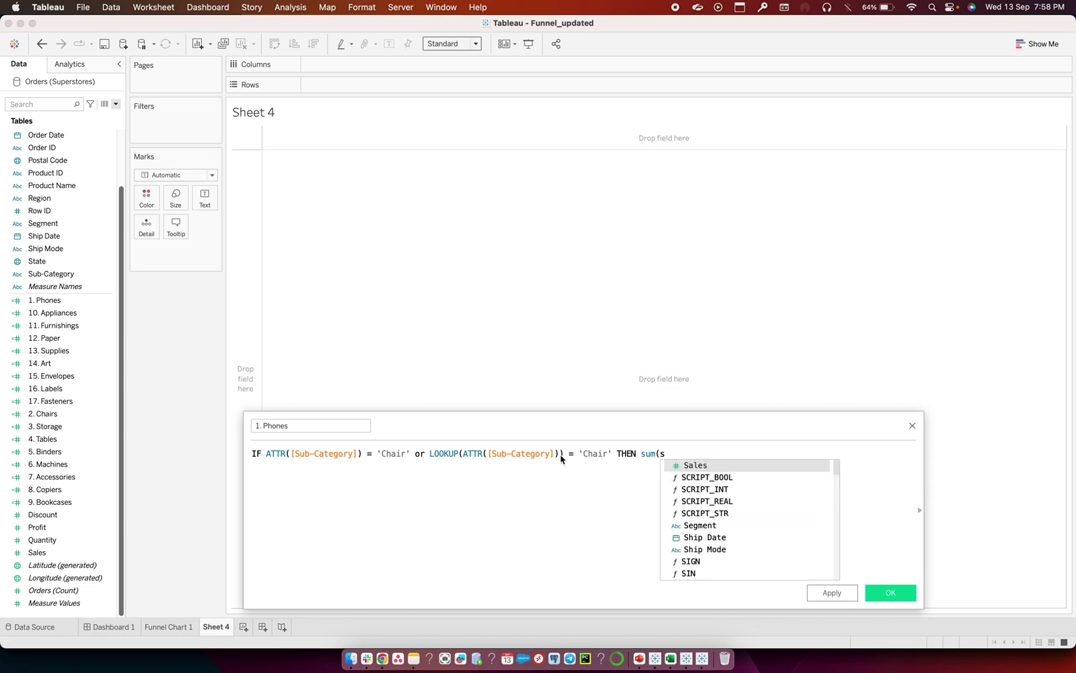
key("Return")
type(") end")
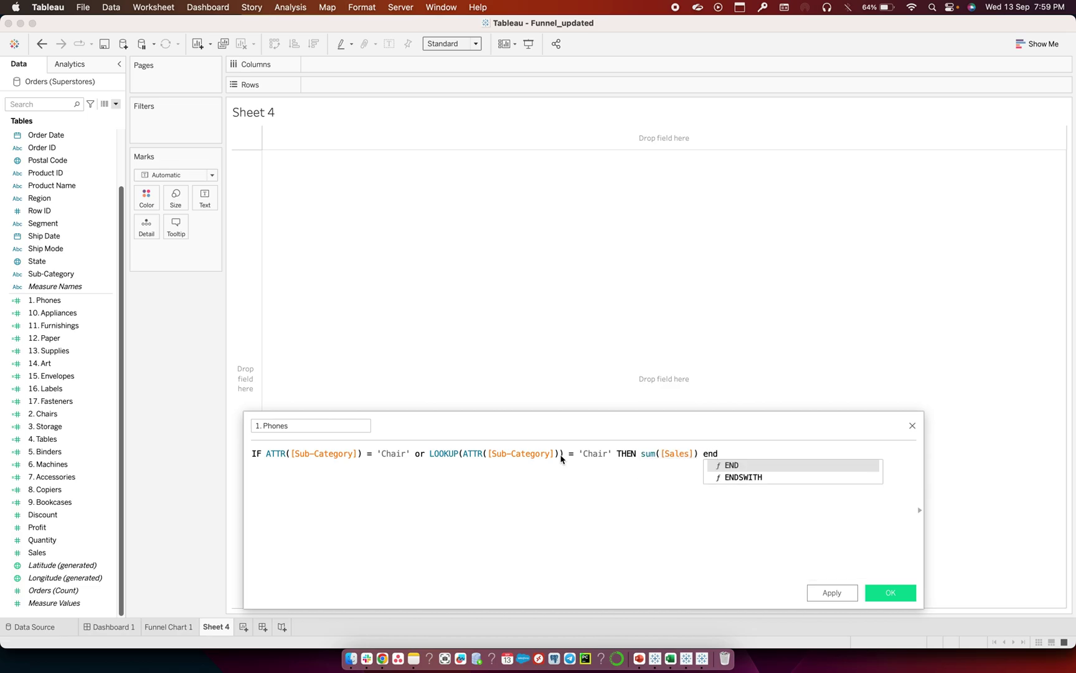
key("Return")
Add an offset of -1 to the LOOKUP function in the formula
left_click(557, 454)
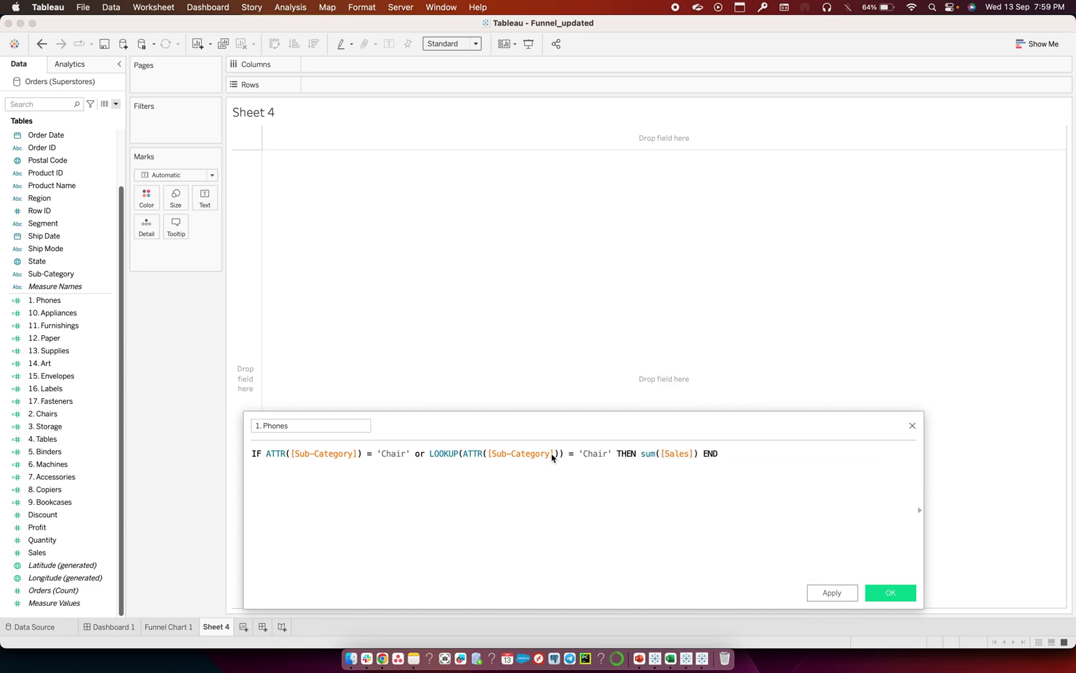
type(",-1")
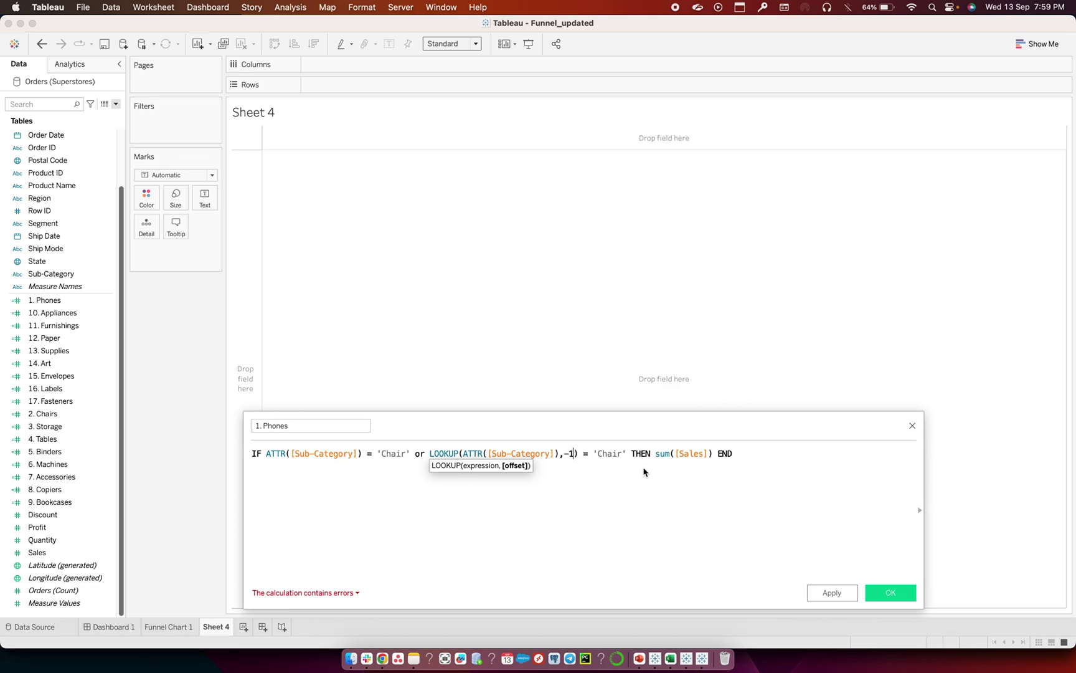
left_click(617, 471)
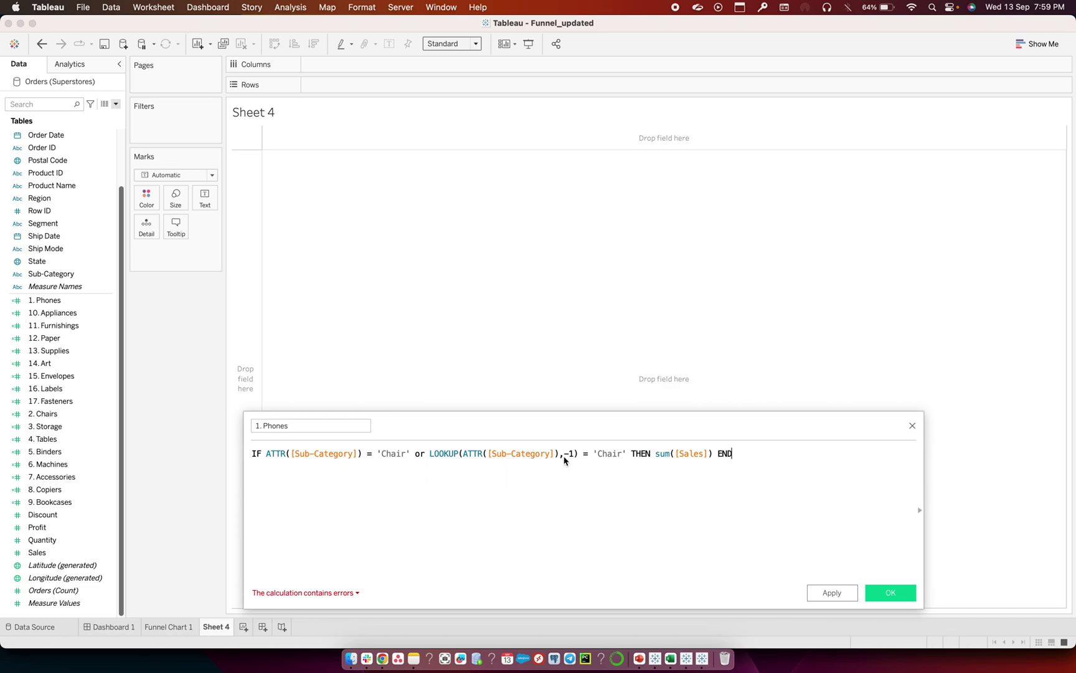
Check the calculation's error details and rename the calculated field "1. Phones_1"
left_click(356, 594)
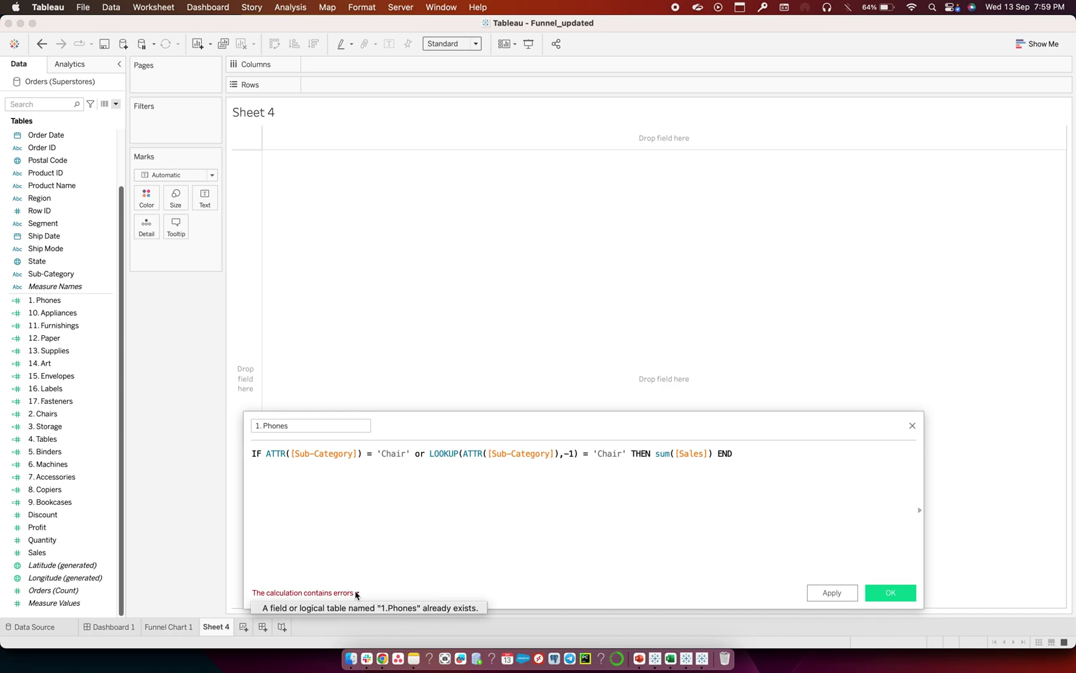
left_click(290, 426)
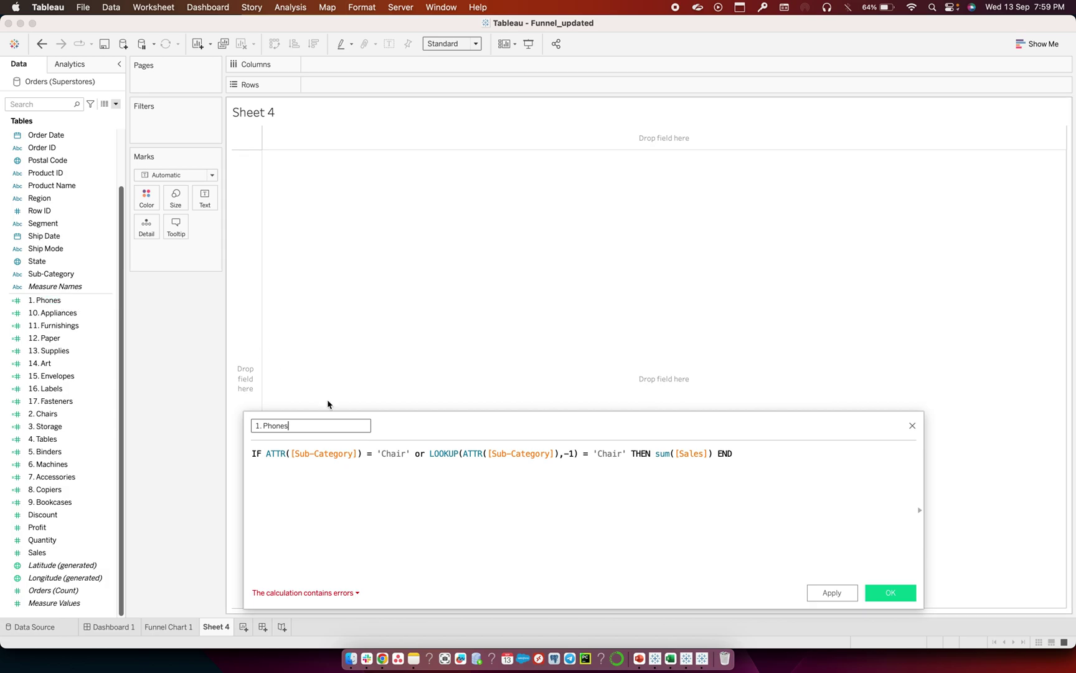
type("_1")
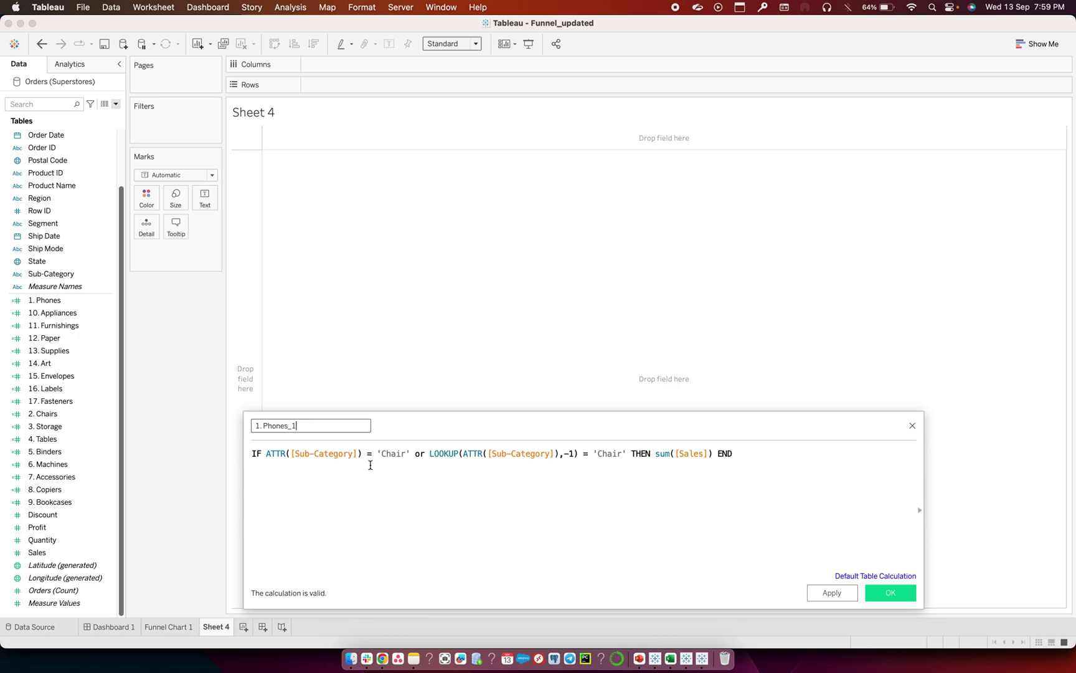
Review the full formula and close the calculation editor without saving the new field
left_click(50, 302)
left_click_drag(746, 458, 248, 454)
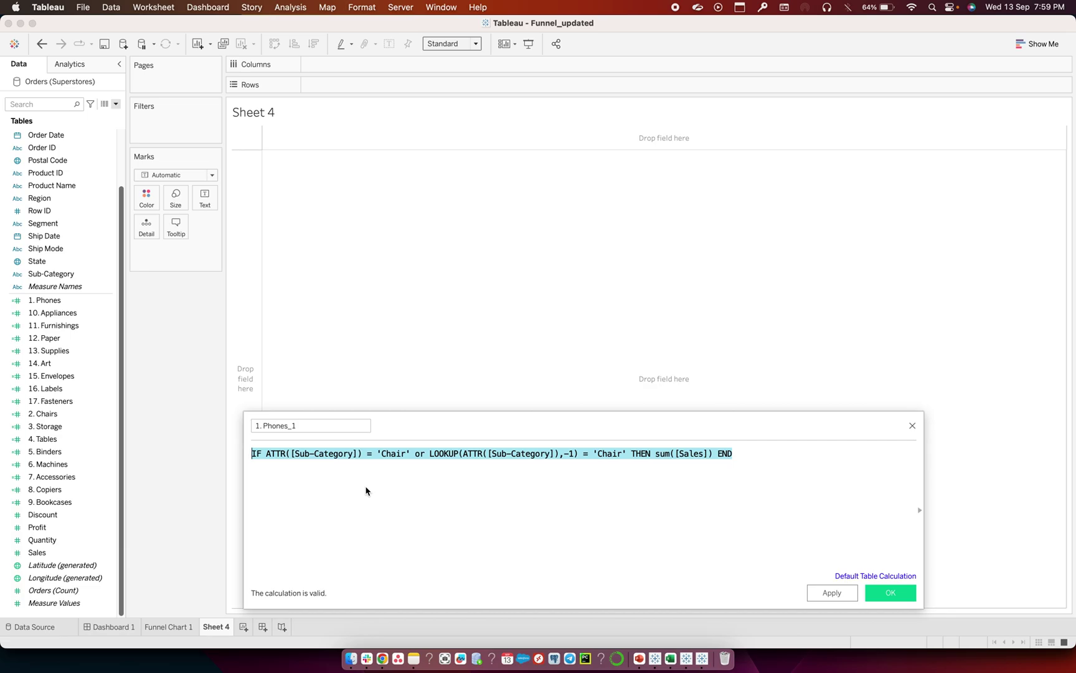
left_click(496, 482)
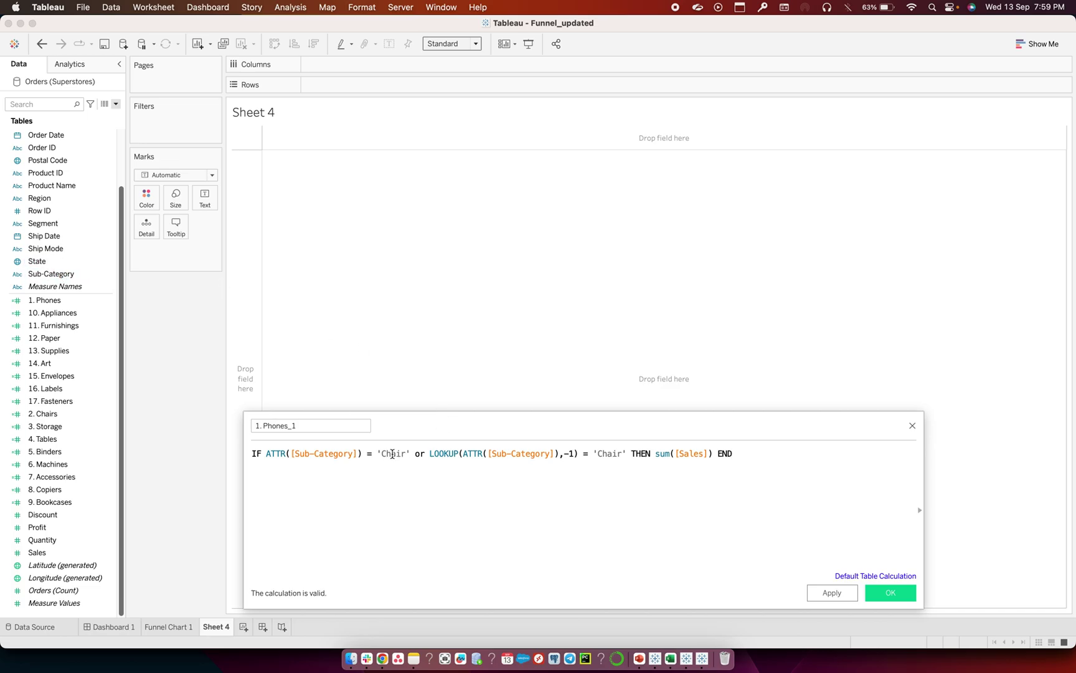
left_click(913, 427)
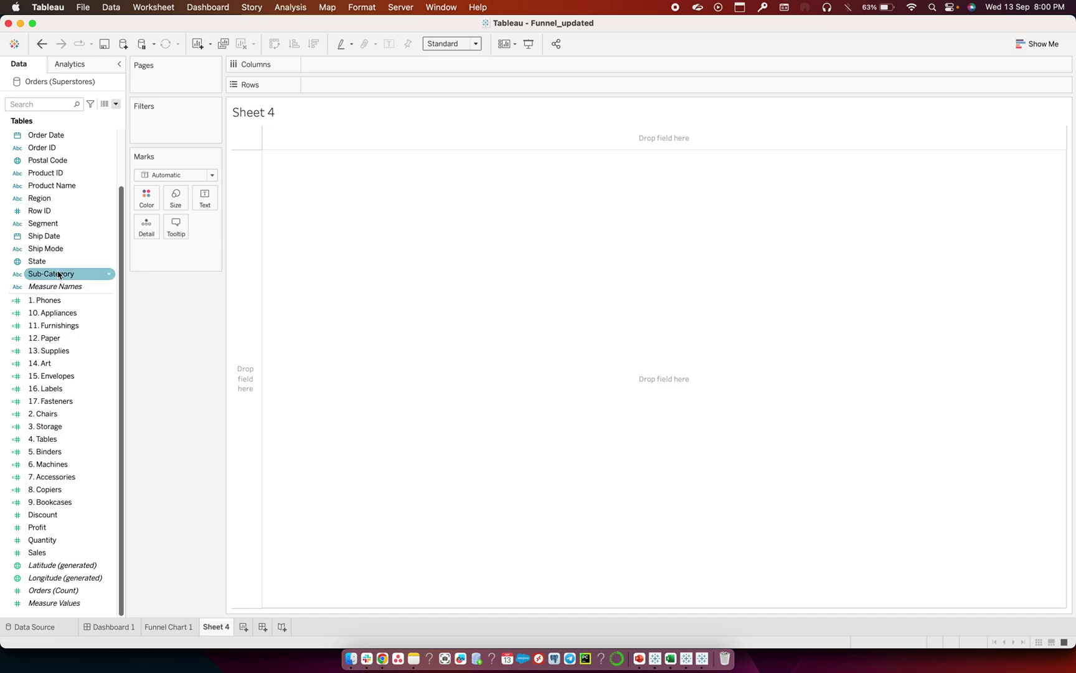
Examine the Sub-Category field's description down to the end of its domain members and close it
right_click(108, 275)
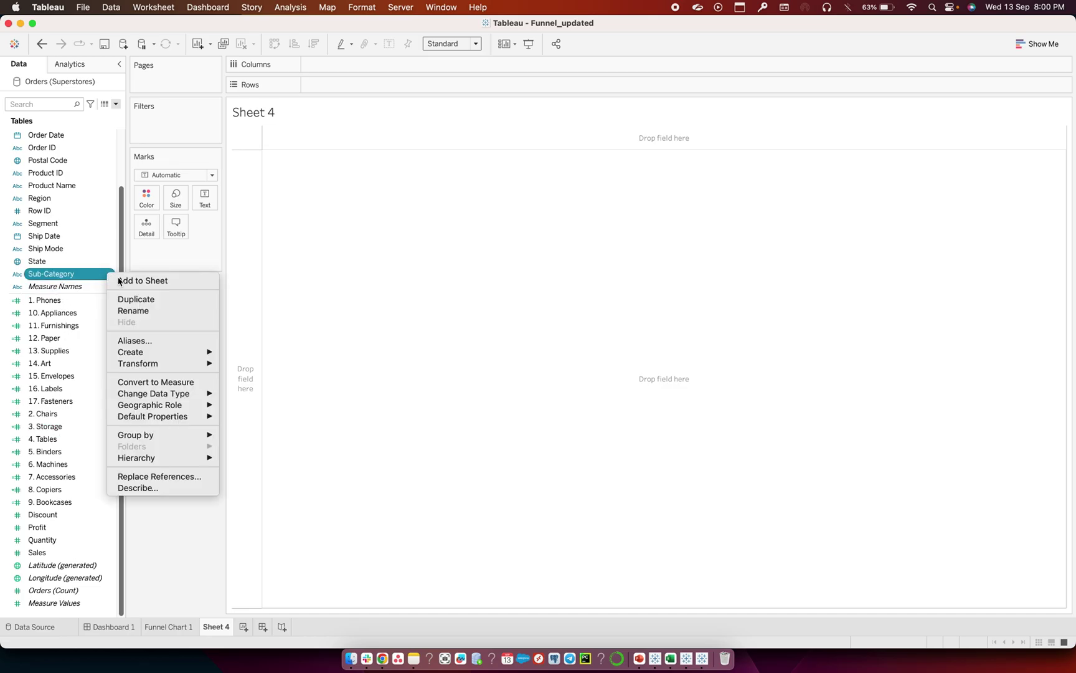
left_click(156, 490)
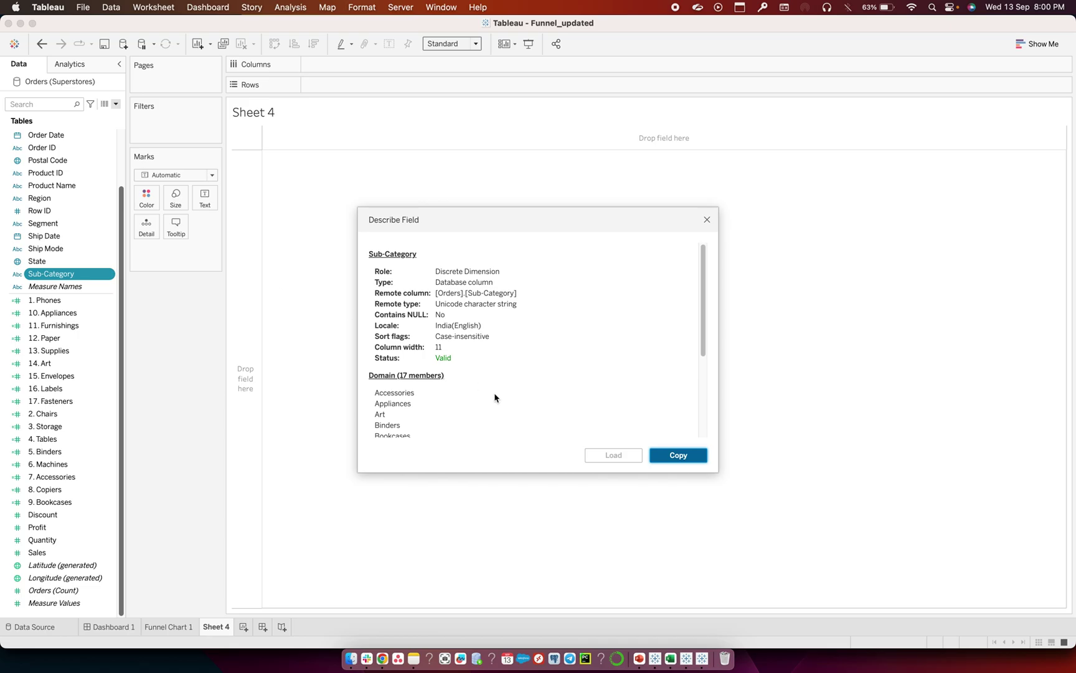
scroll(445, 429, "down", 5)
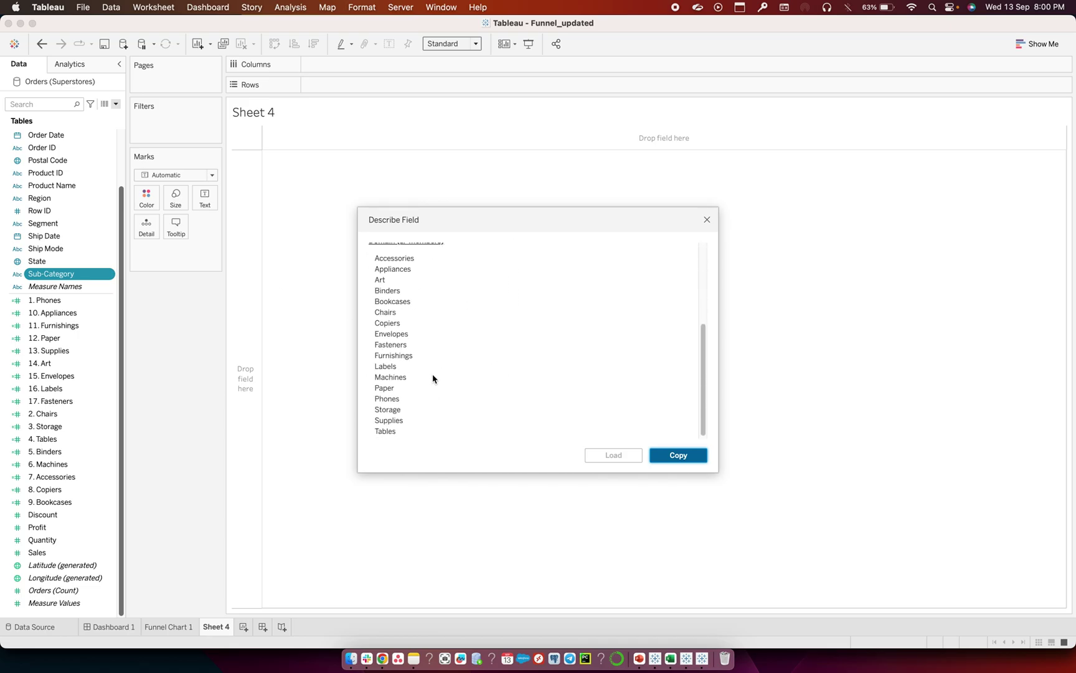
left_click(706, 219)
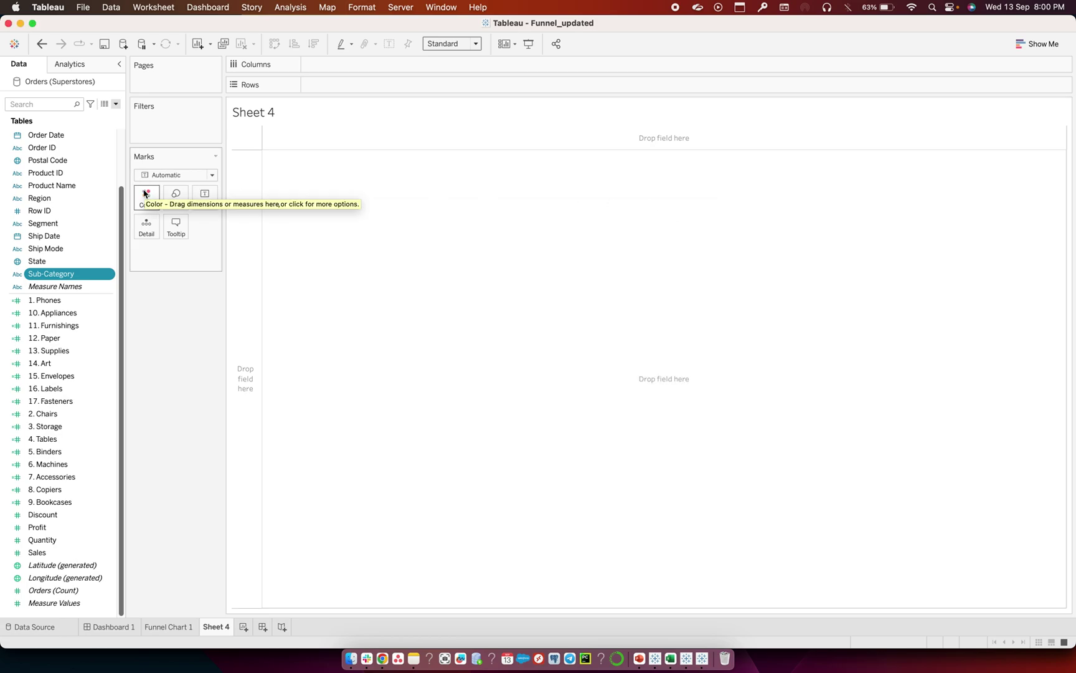
Filter by Measure Names, excluding Count of Orders, Discount, Profit, Quantity and Sales so only the numbered sub-category measures are kept
left_click_drag(55, 287, 175, 123)
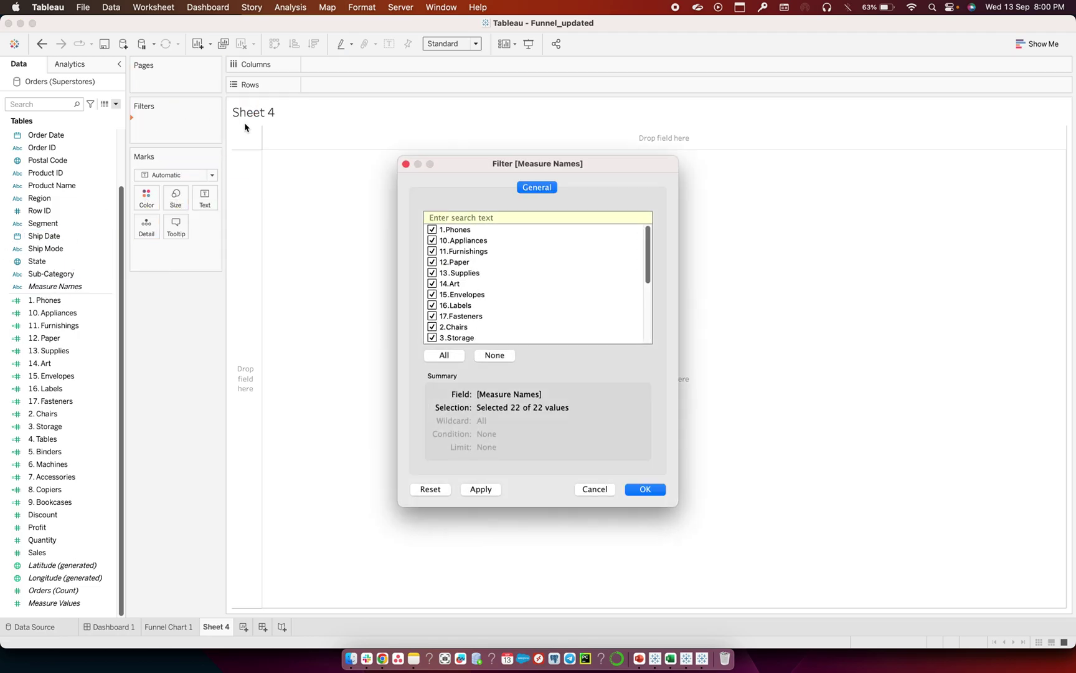
scroll(481, 289, "down", 5)
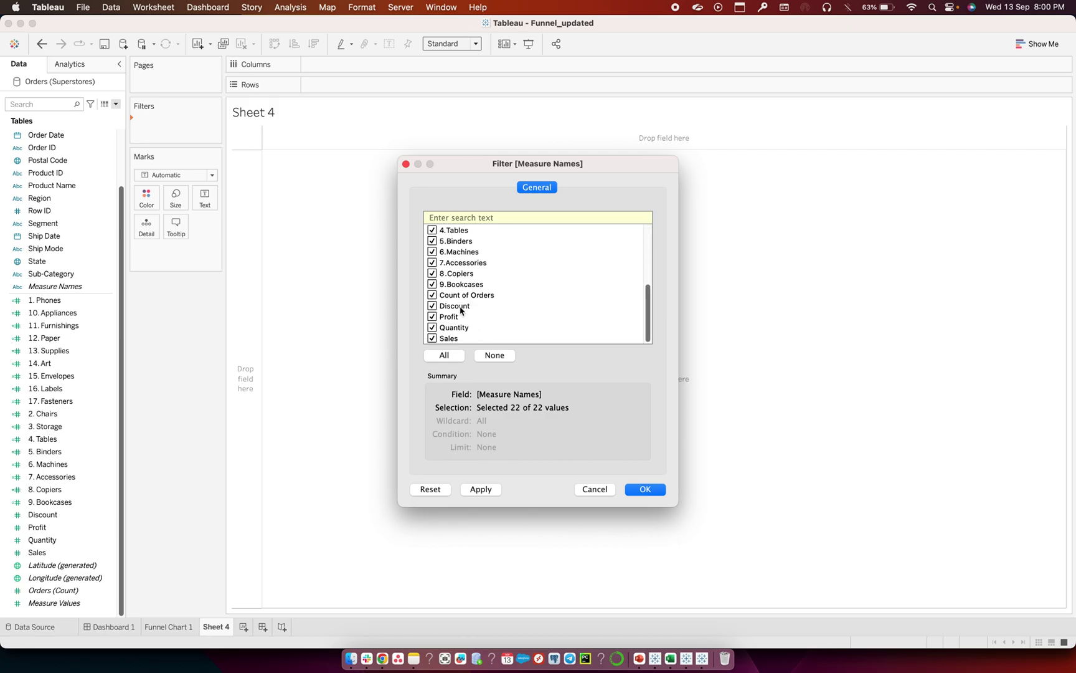
scroll(462, 312, "up", 5)
scroll(452, 281, "down", 5)
left_click(432, 328)
left_click(432, 317)
left_click(432, 295)
left_click(642, 489)
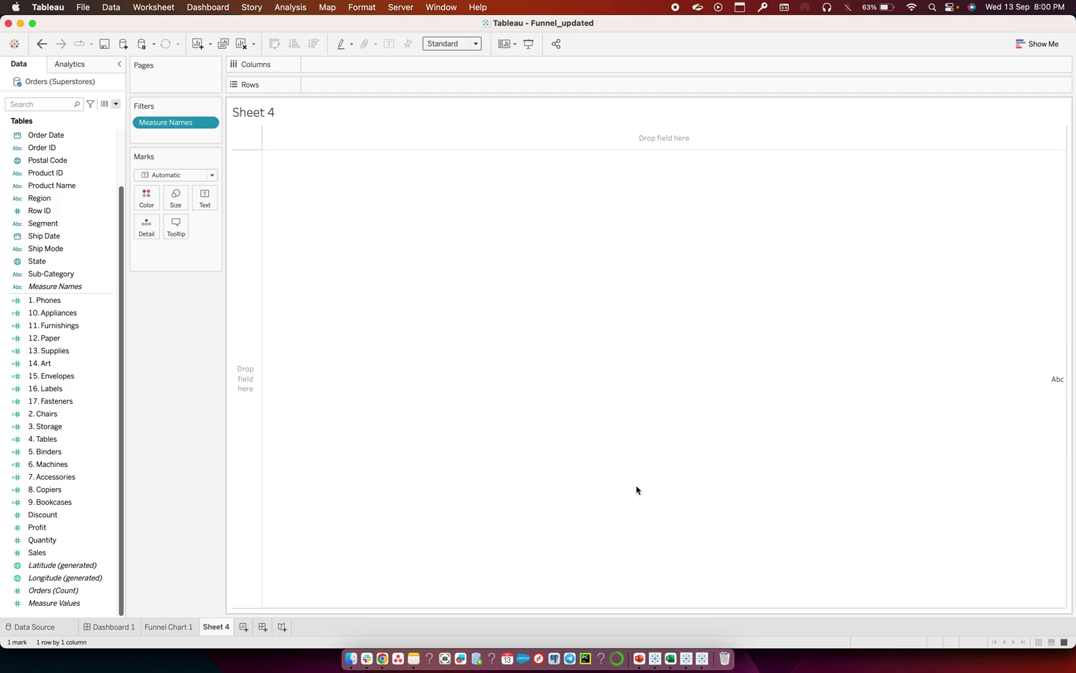
Build a bar chart with Measure Values on Columns and Sub-Category on Rows, sorted in descending order
left_click(56, 602)
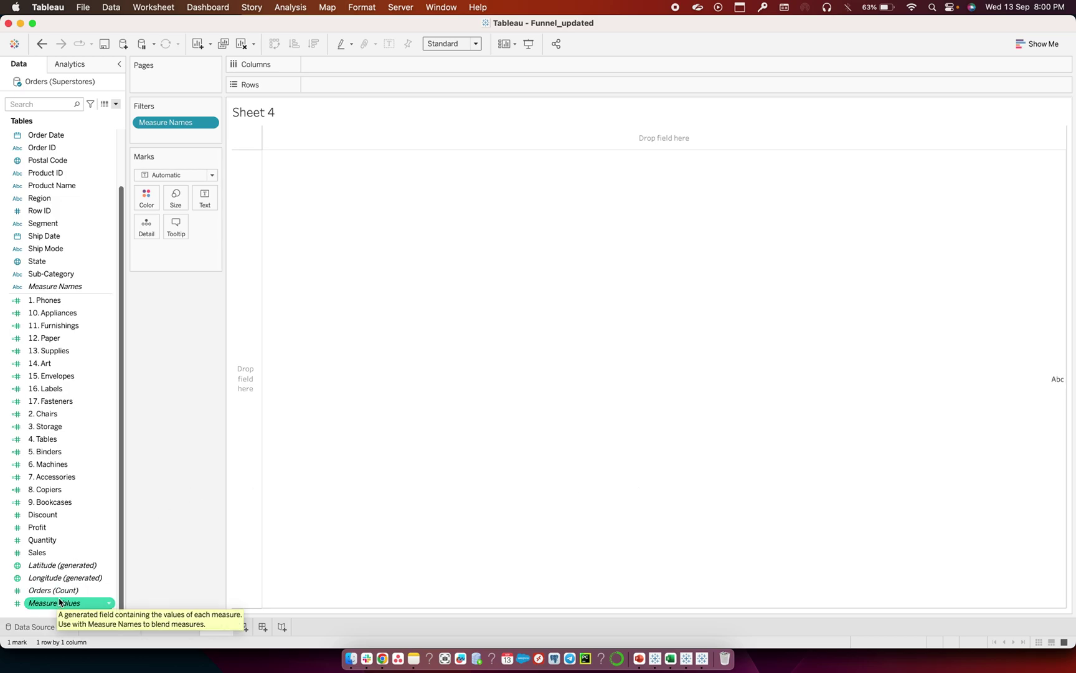
left_click_drag(59, 603, 344, 67)
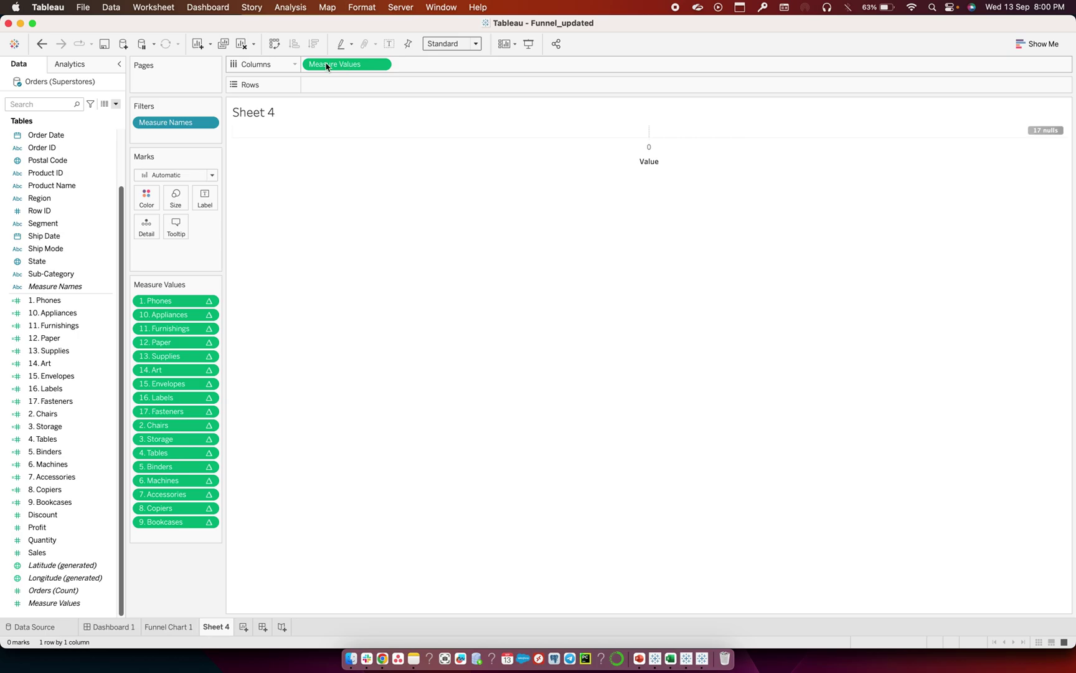
left_click_drag(50, 274, 346, 87)
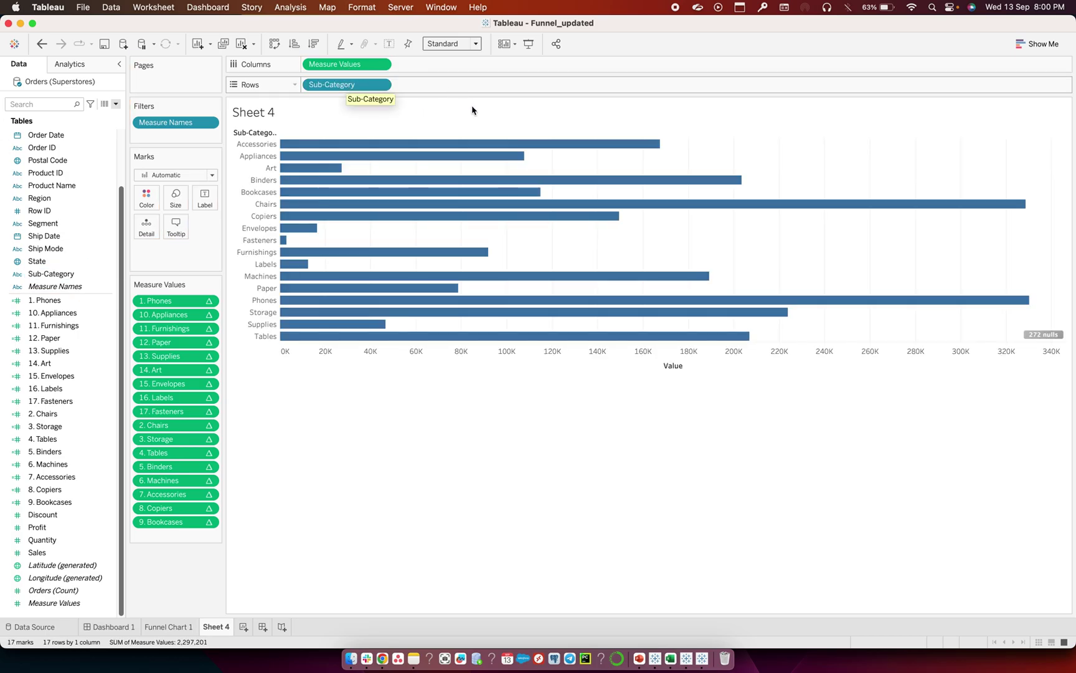
left_click(315, 43)
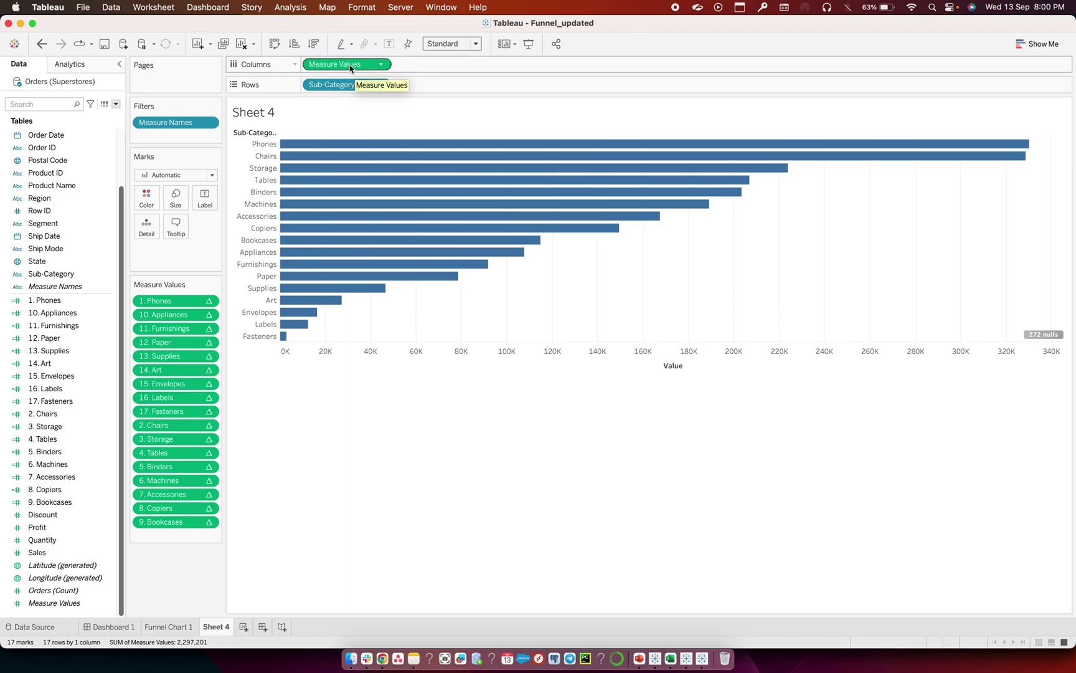
Duplicate Measure Values on Columns and reverse the scale of the first Value axis to mirror the bars
left_click_drag(350, 67, 443, 68)
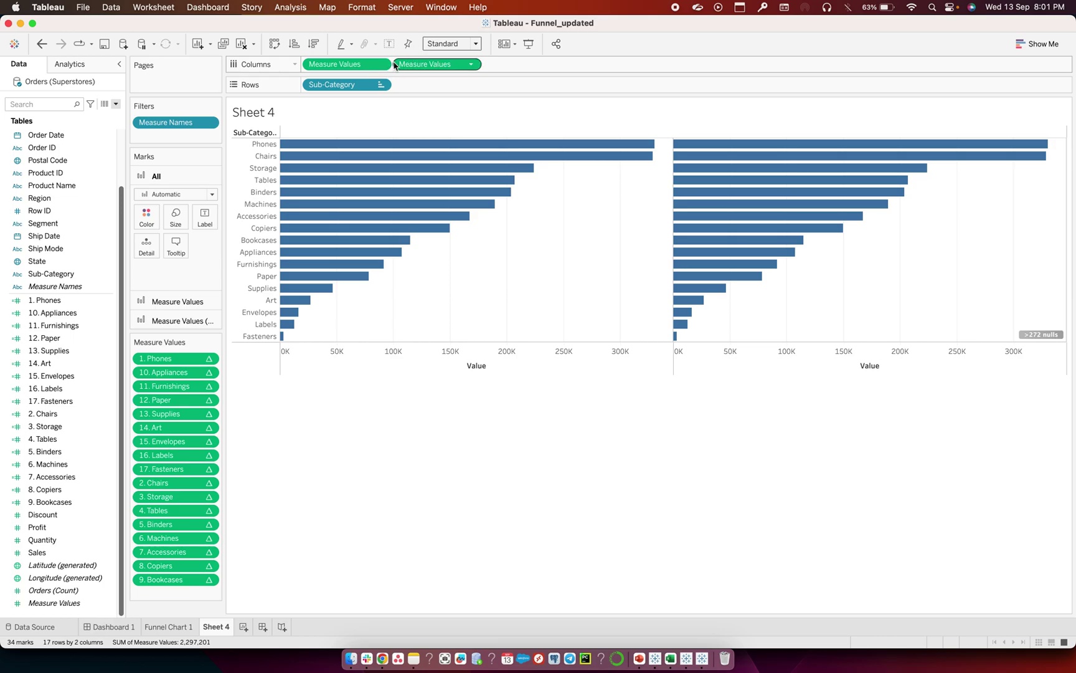
left_click(397, 360)
left_click(397, 360)
double_click(397, 359)
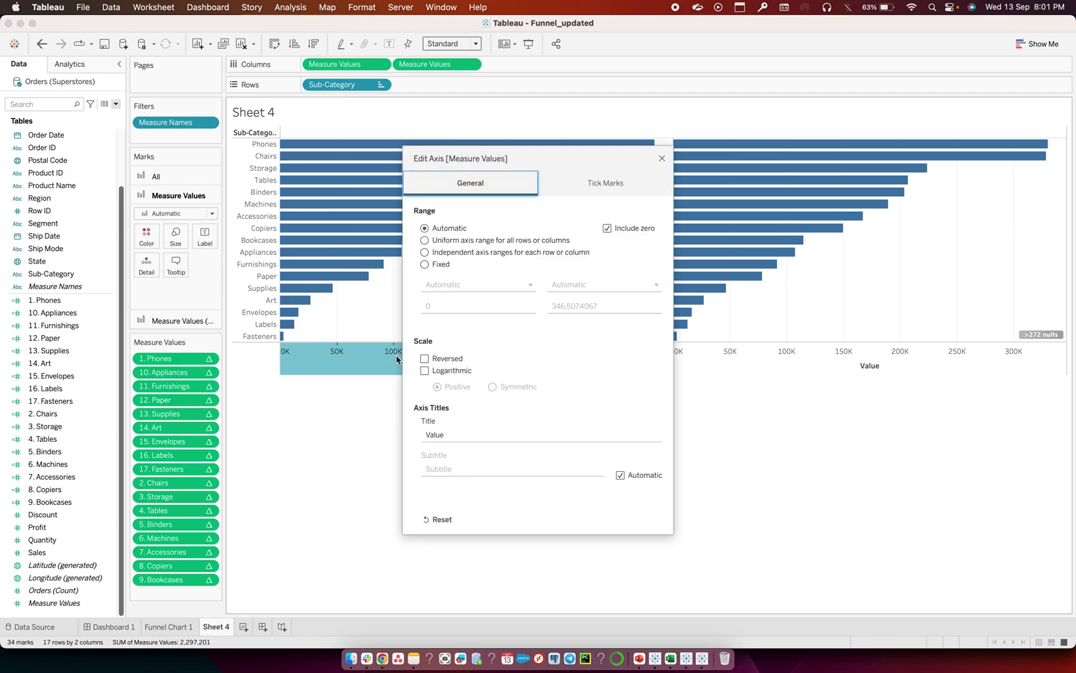
left_click(425, 359)
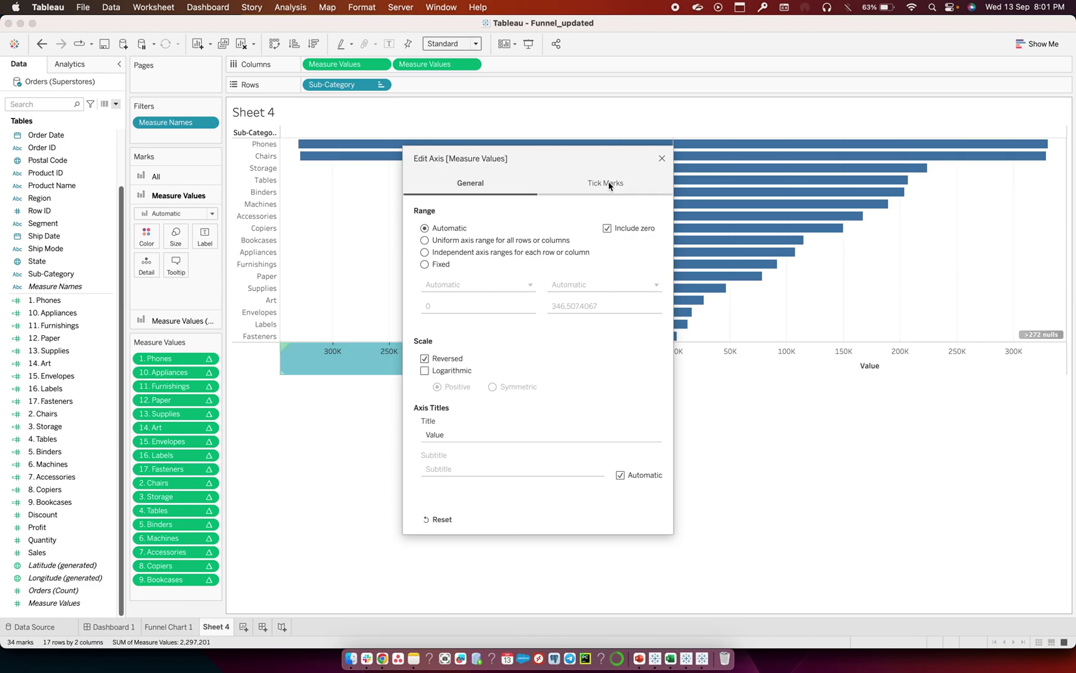
left_click(662, 158)
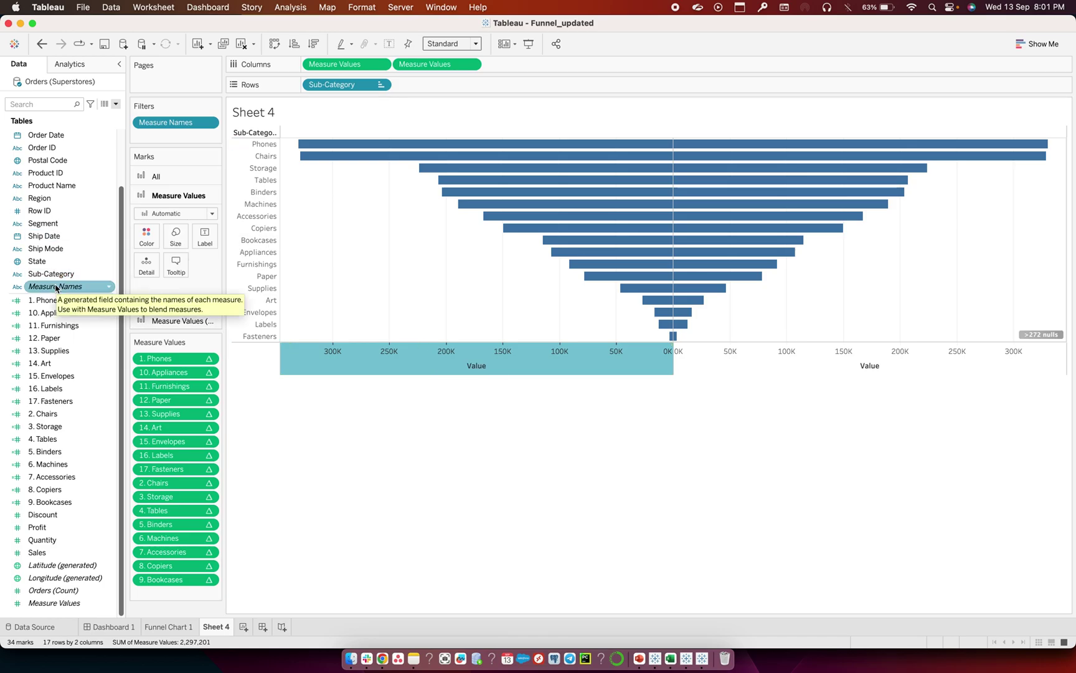
Colour the bars on both Measure Values axes by Measure Names
left_click_drag(56, 287, 146, 240)
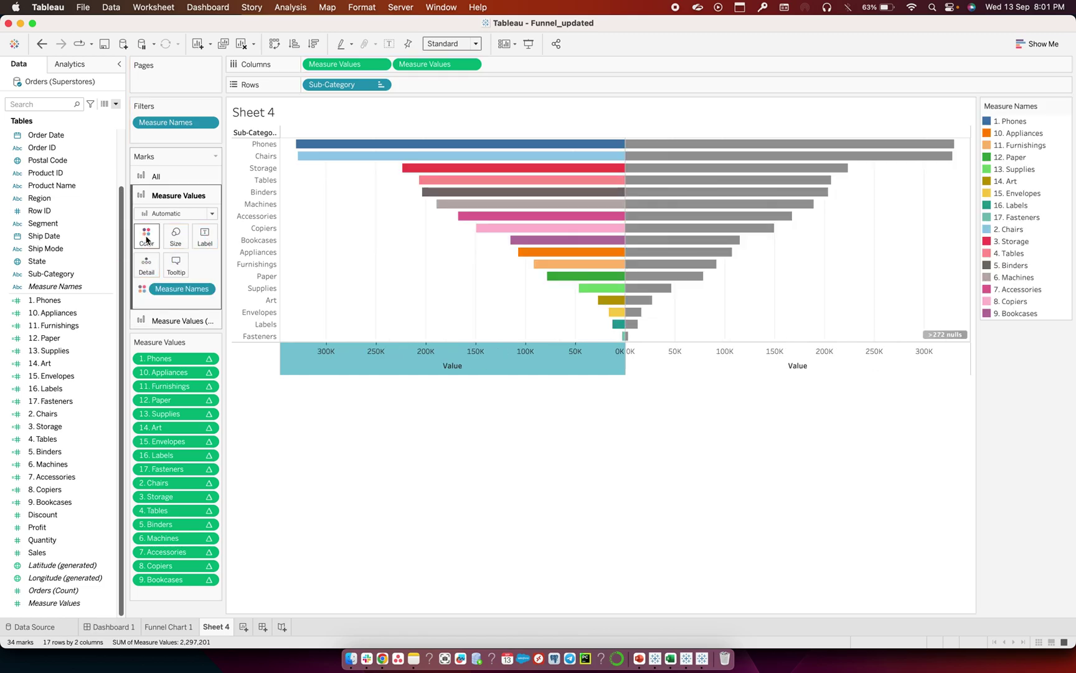
left_click(159, 182)
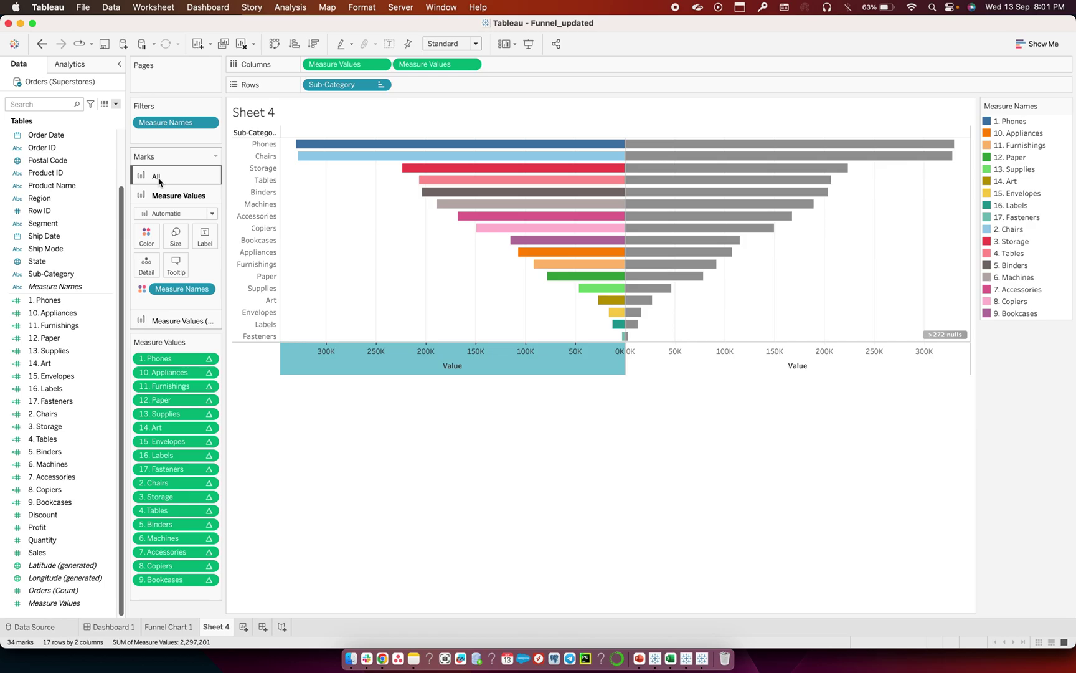
left_click(157, 196)
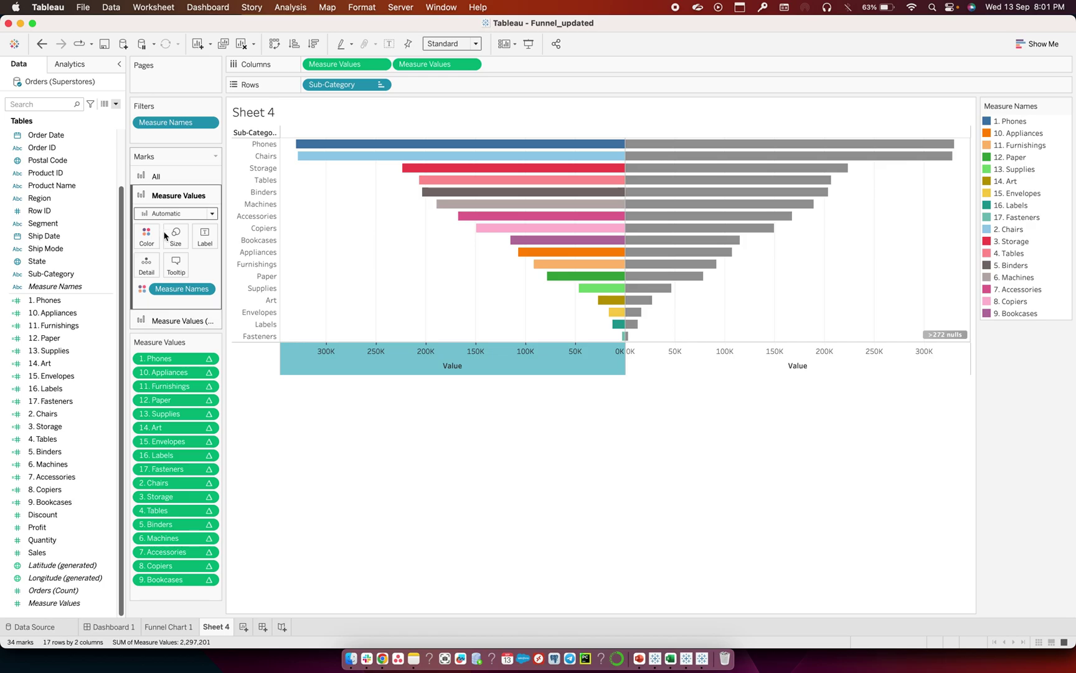
left_click(155, 179)
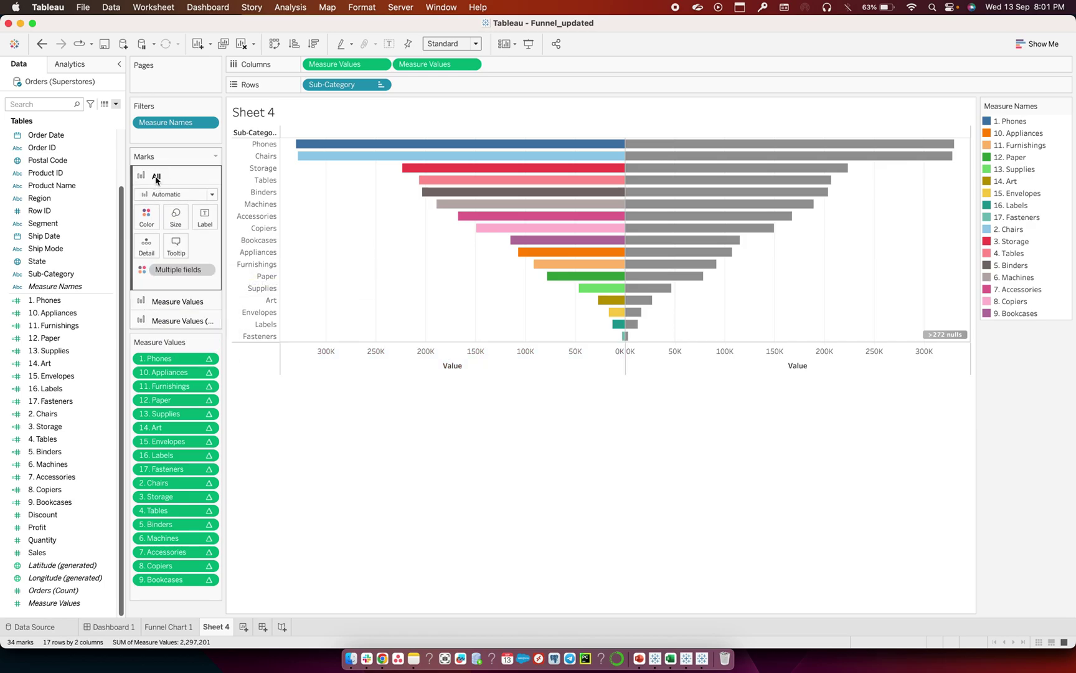
left_click(152, 303)
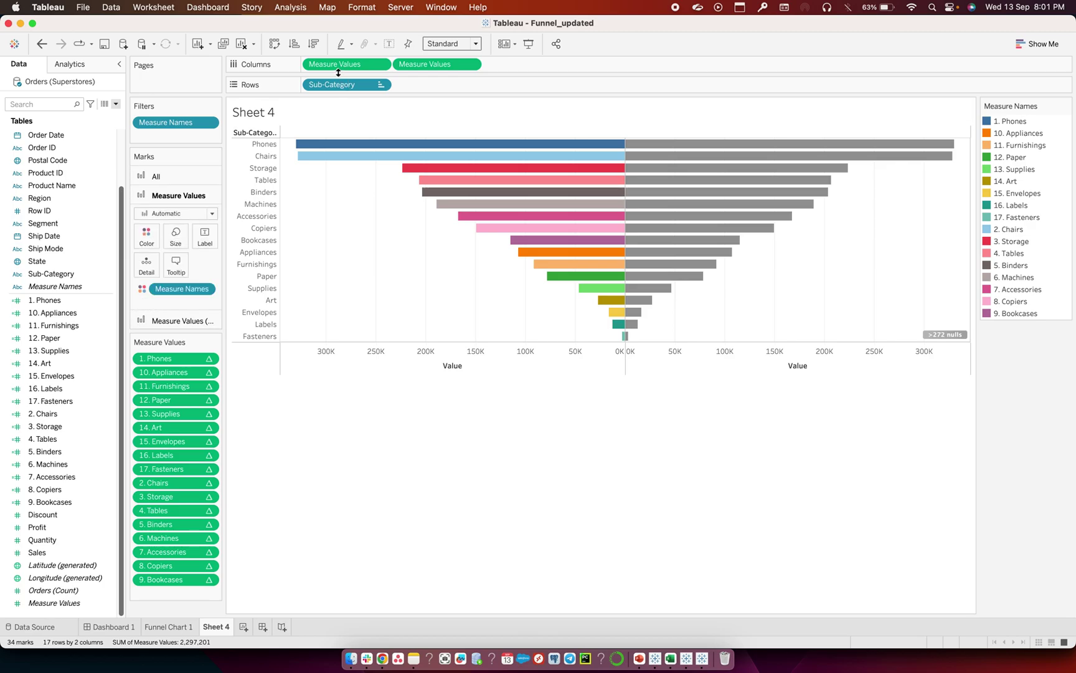
left_click(153, 321)
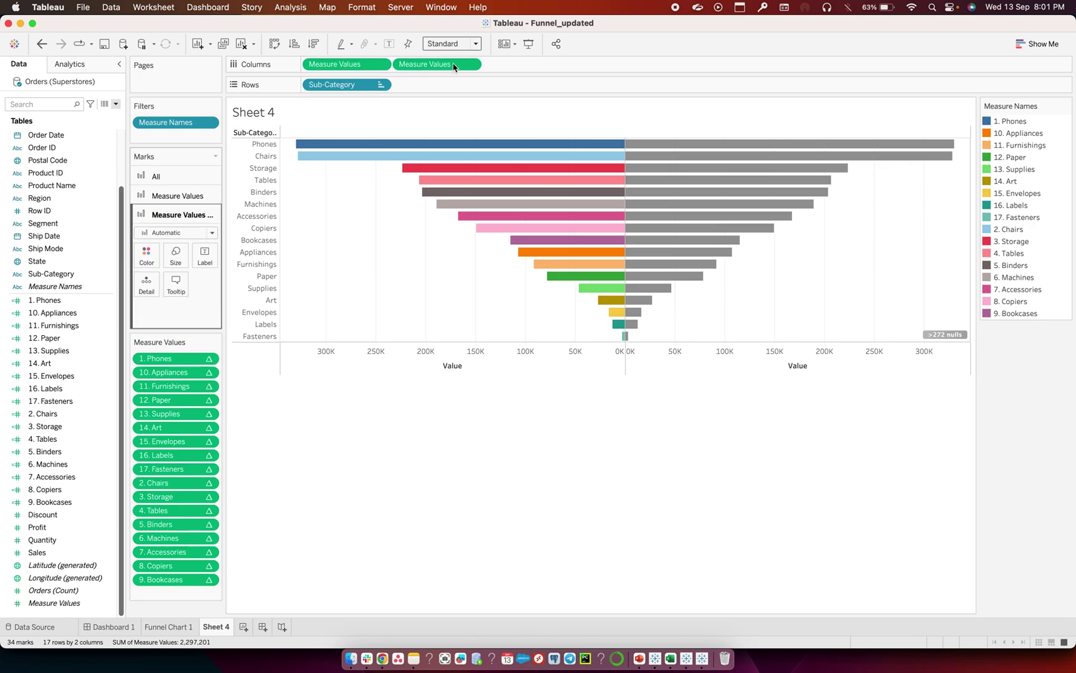
left_click(177, 195)
left_click(17, 318)
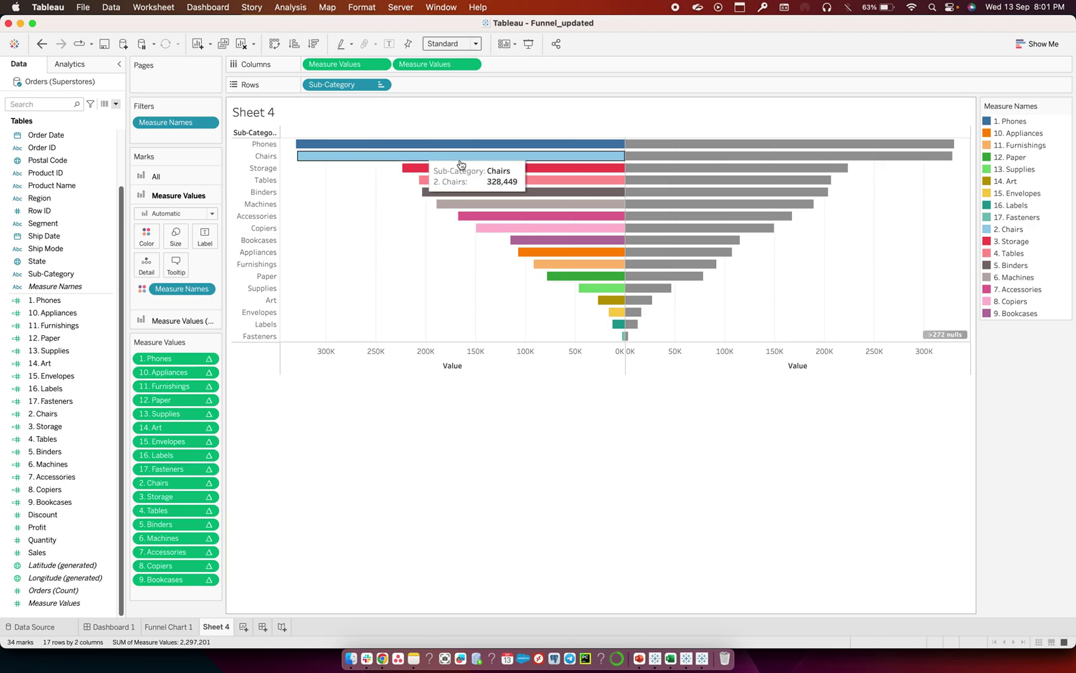
mouse_move(456, 179)
mouse_move(479, 218)
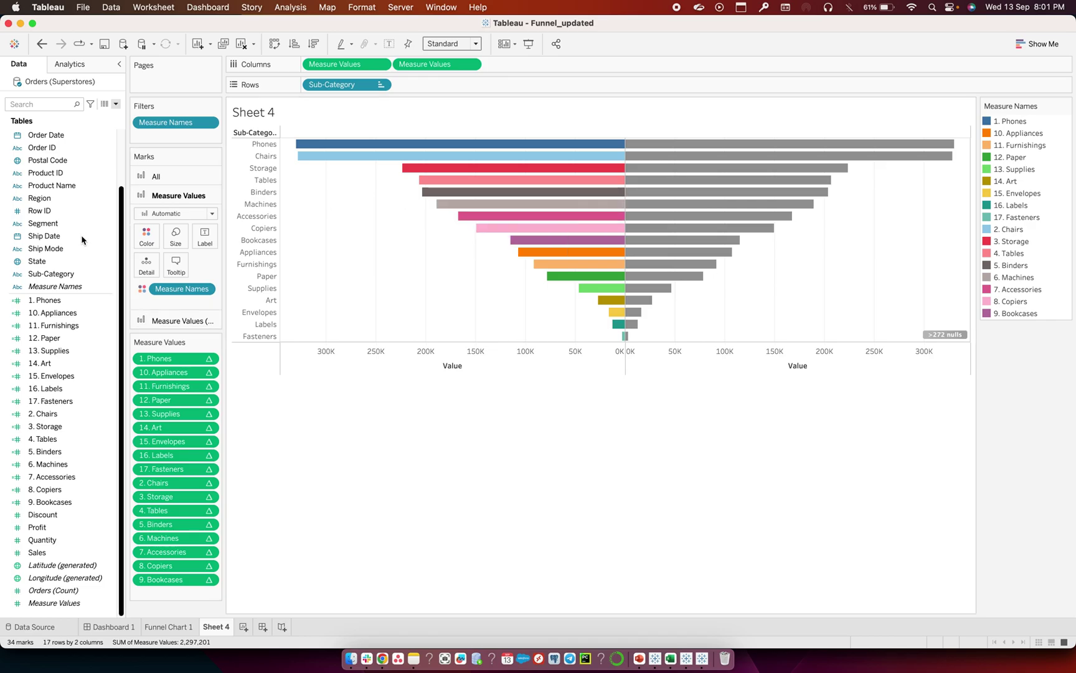
left_click(166, 177)
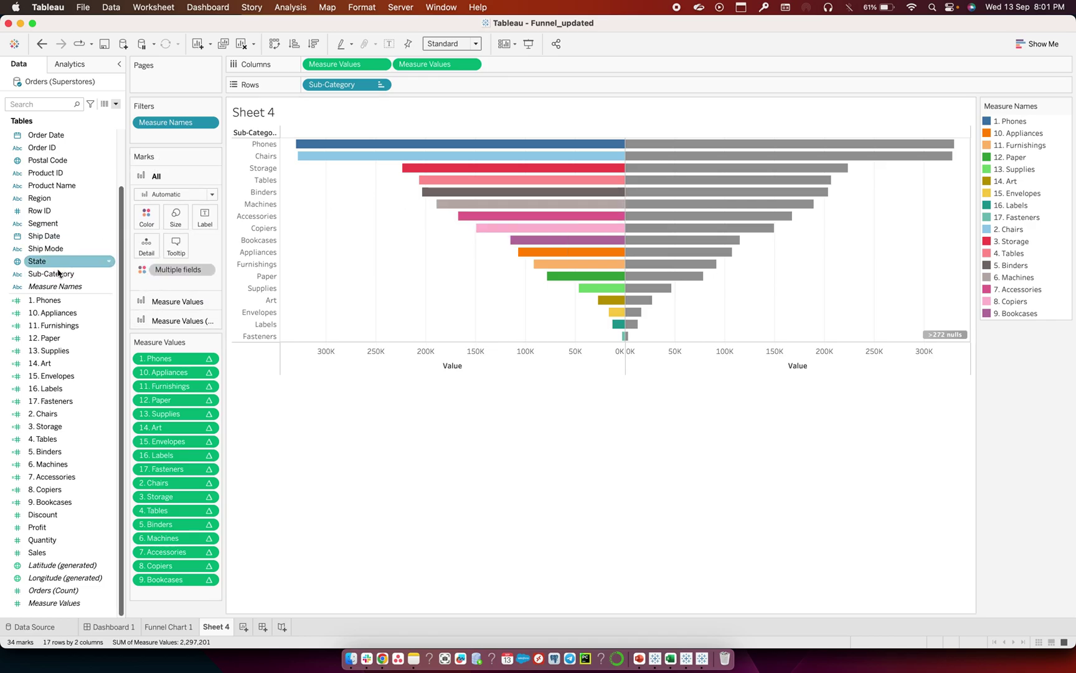
left_click_drag(55, 287, 147, 220)
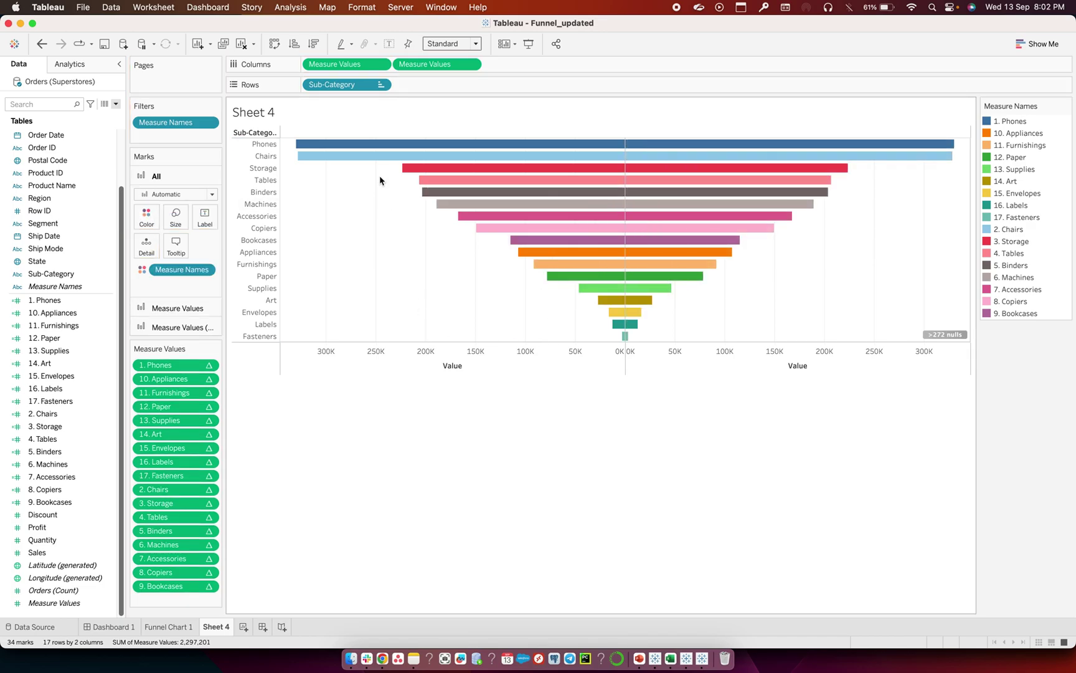
Turn off mark stacking and set the mark type to Area for all marks
left_click(290, 7)
mouse_move(311, 55)
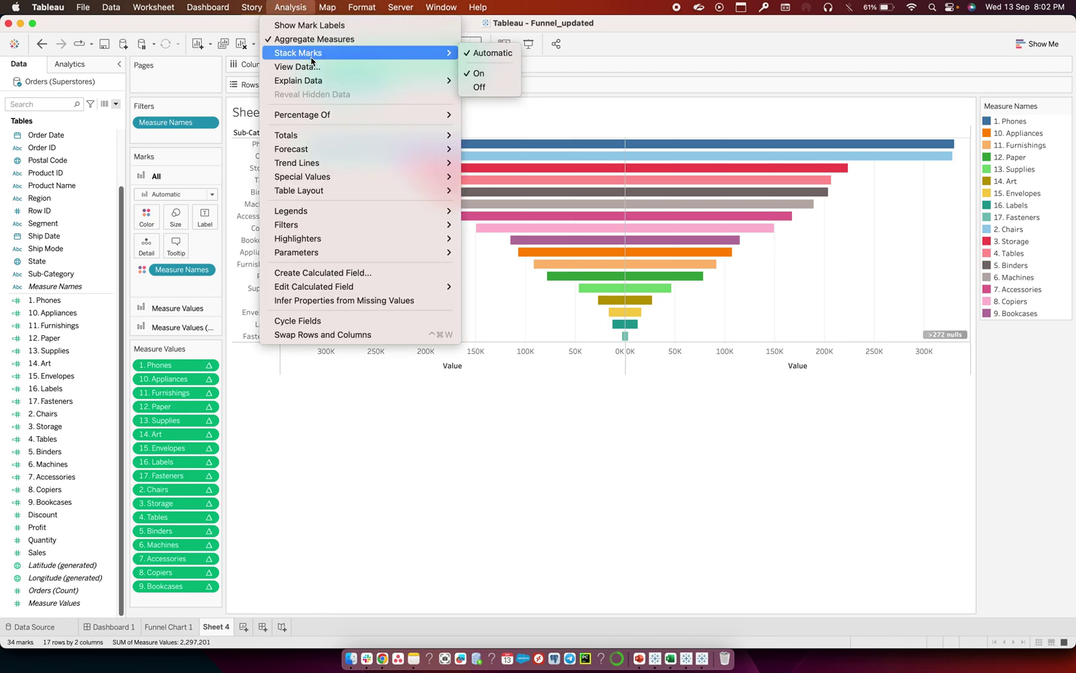
left_click(479, 88)
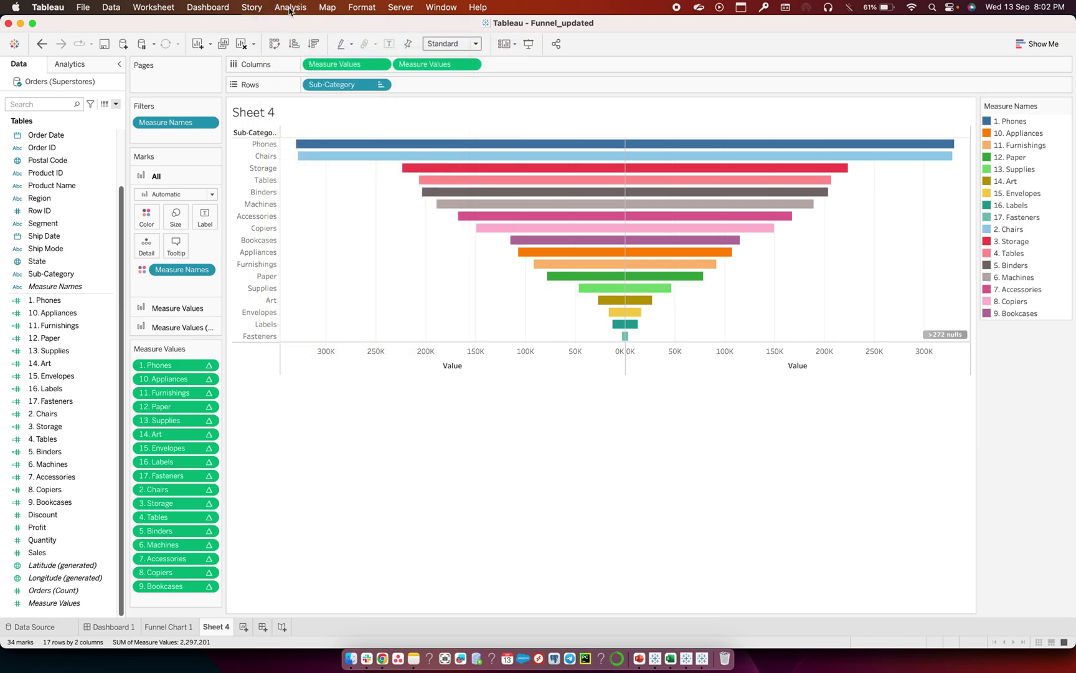
left_click(290, 7)
mouse_move(307, 55)
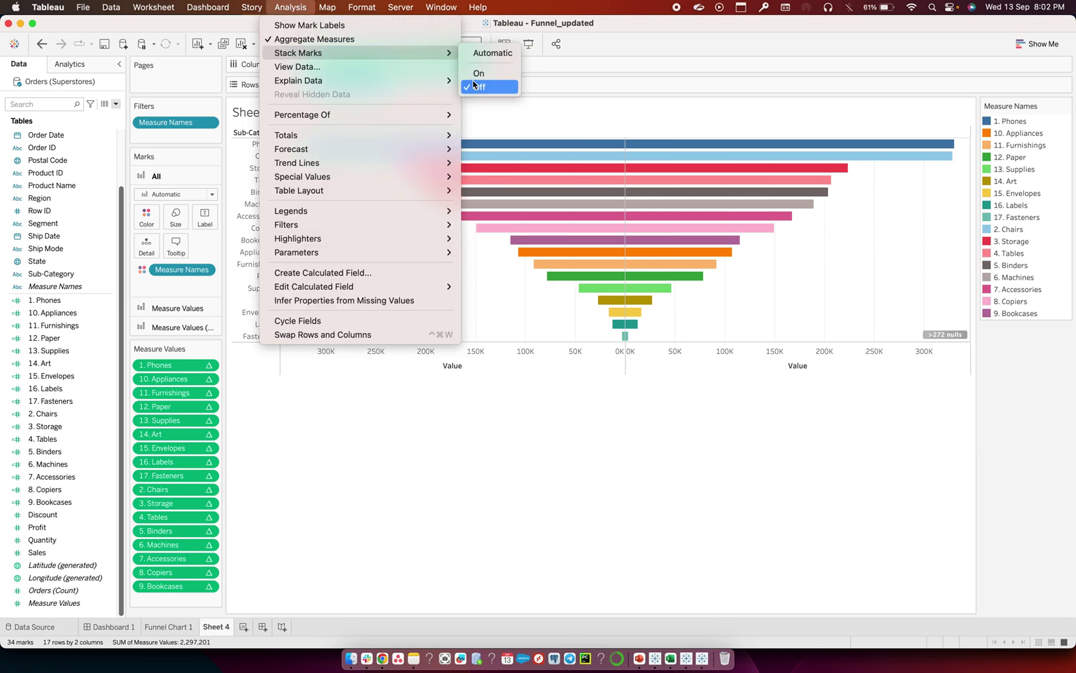
left_click(574, 112)
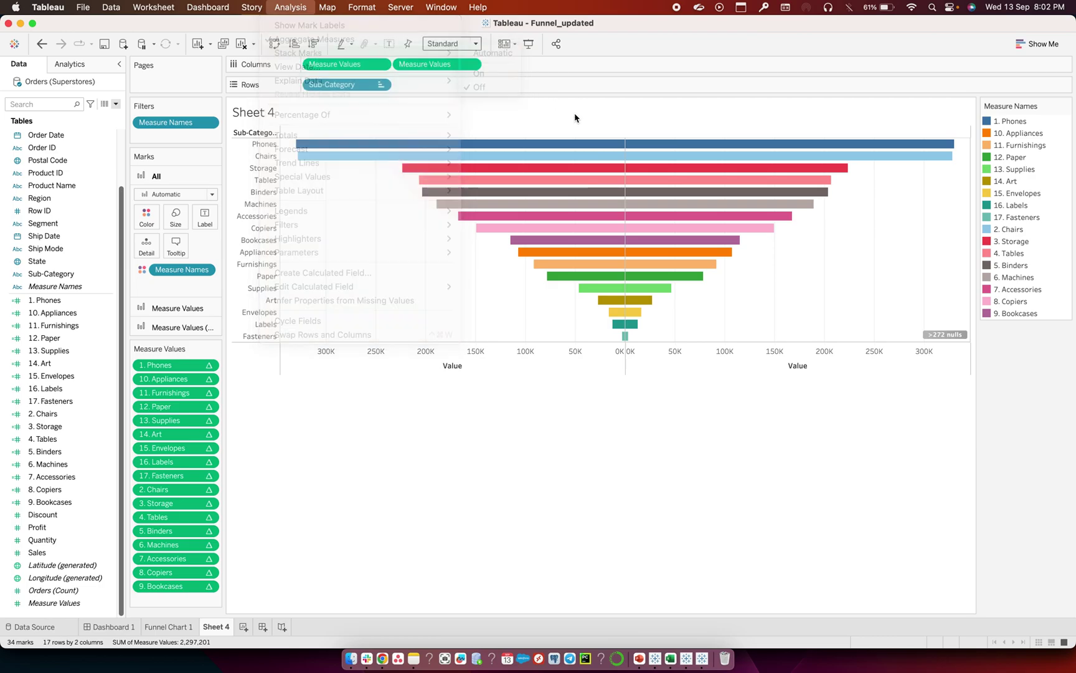
left_click(185, 195)
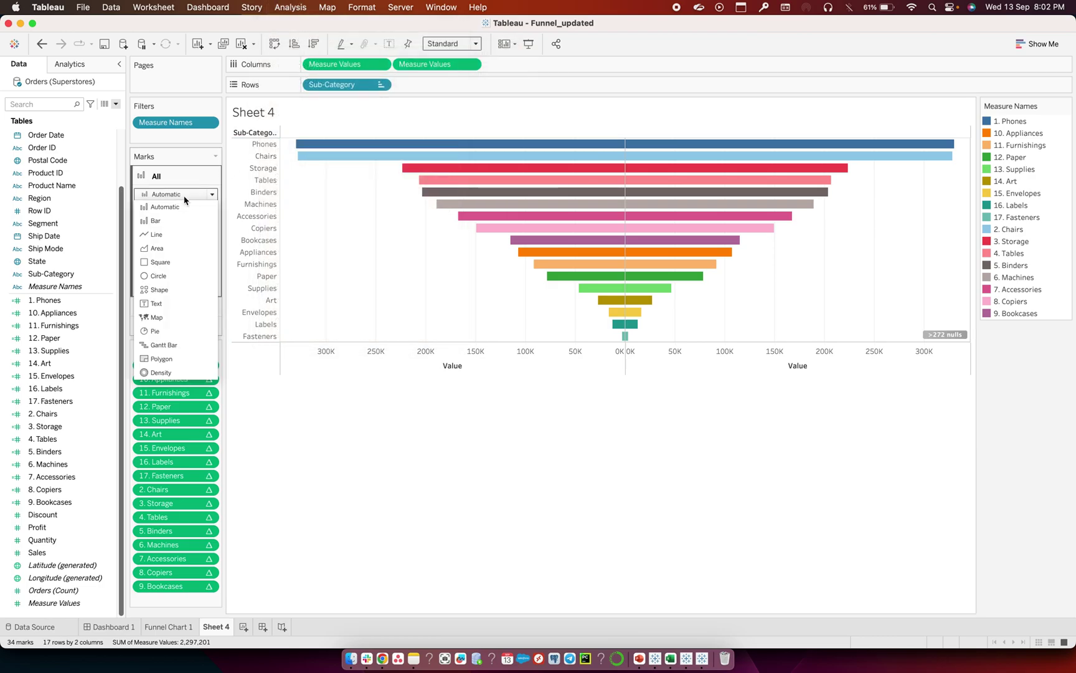
left_click(158, 249)
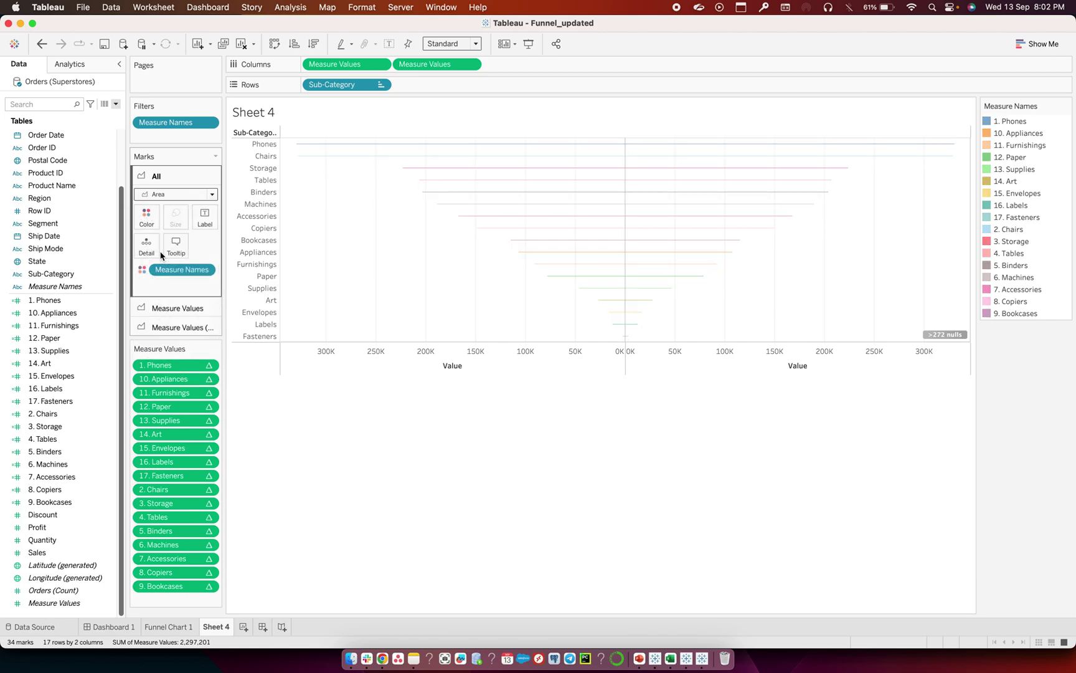
Compute all the numbered sub-category measures in Measure Values, from 1. Phones to 9. Bookcases, using Sub-Category
left_click(209, 365)
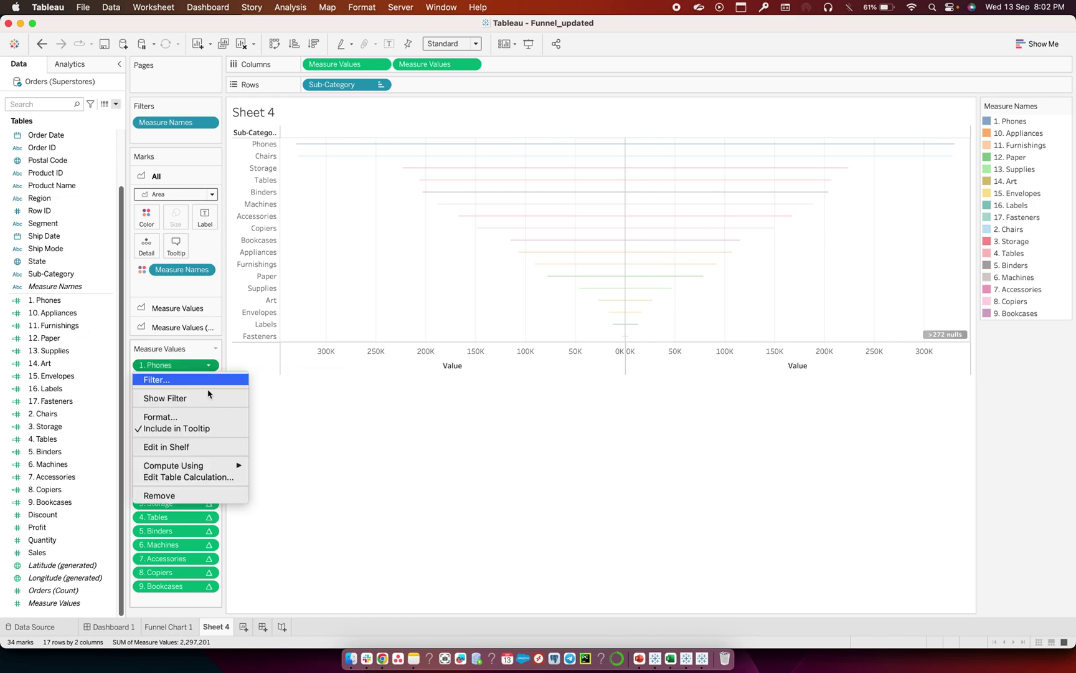
mouse_move(208, 466)
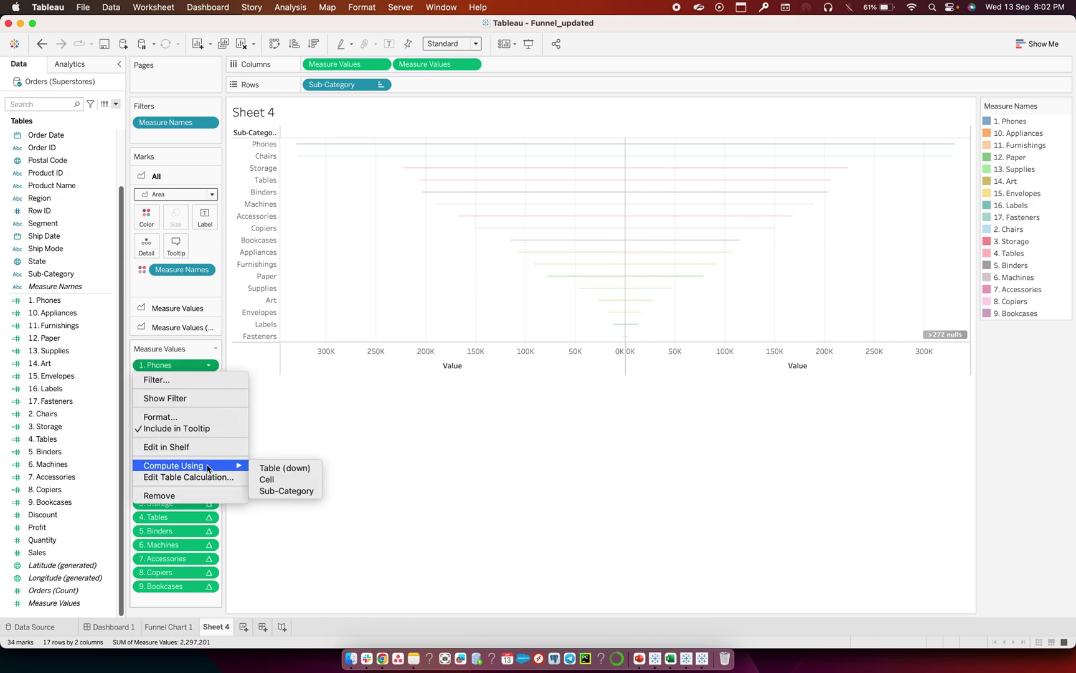
left_click(289, 491)
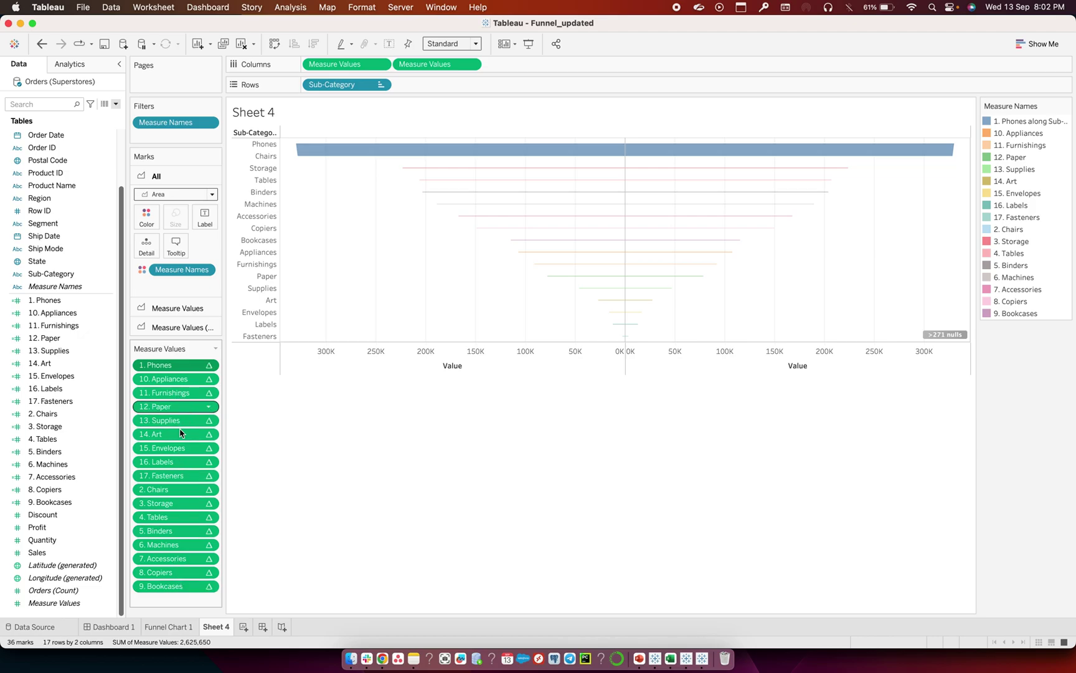
left_click(167, 589)
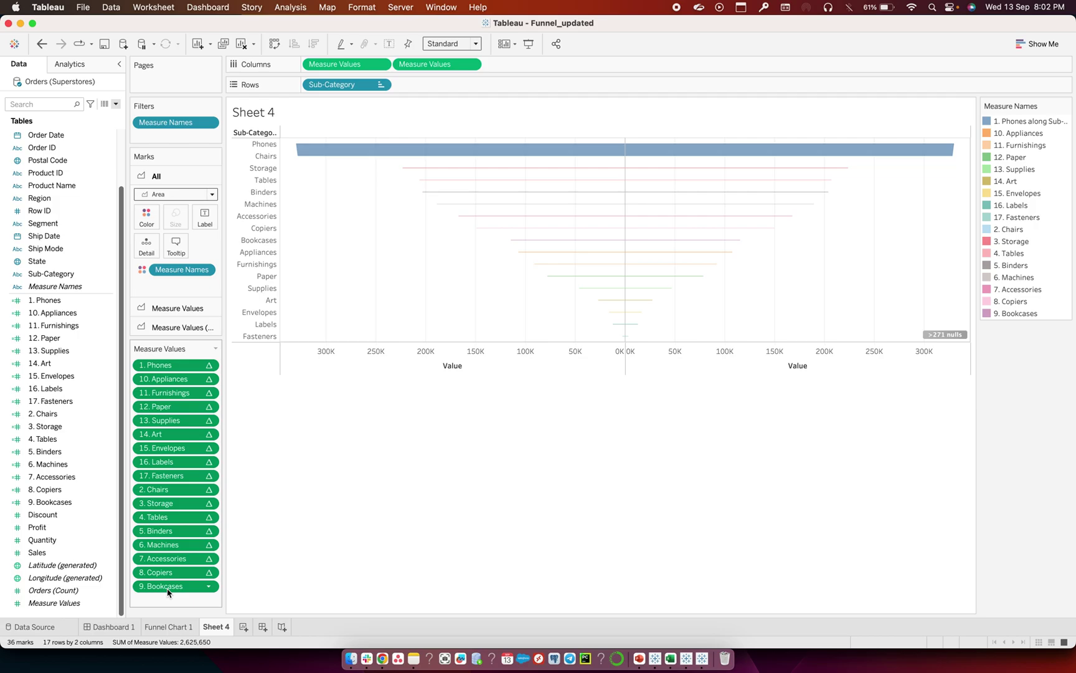
left_click(208, 587)
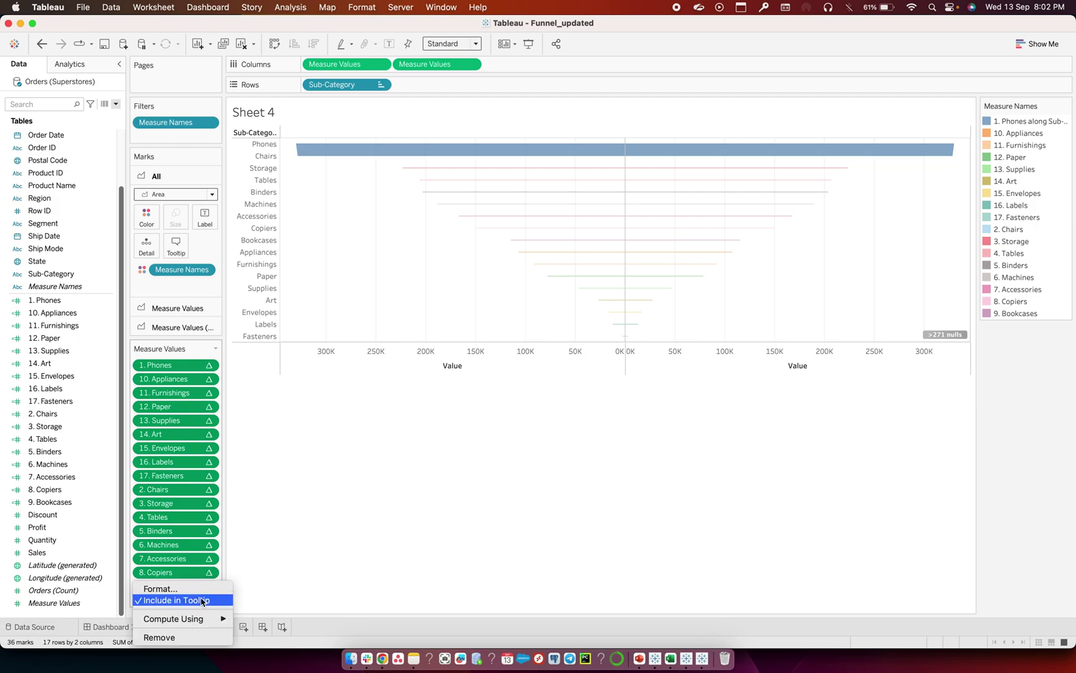
mouse_move(200, 622)
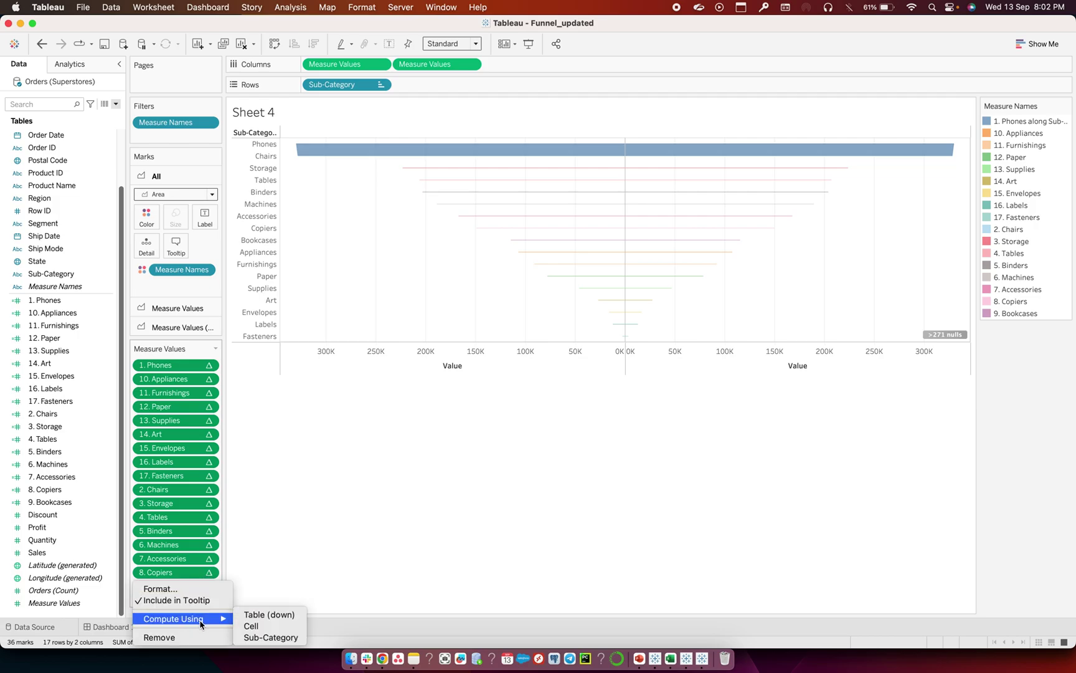
left_click(259, 637)
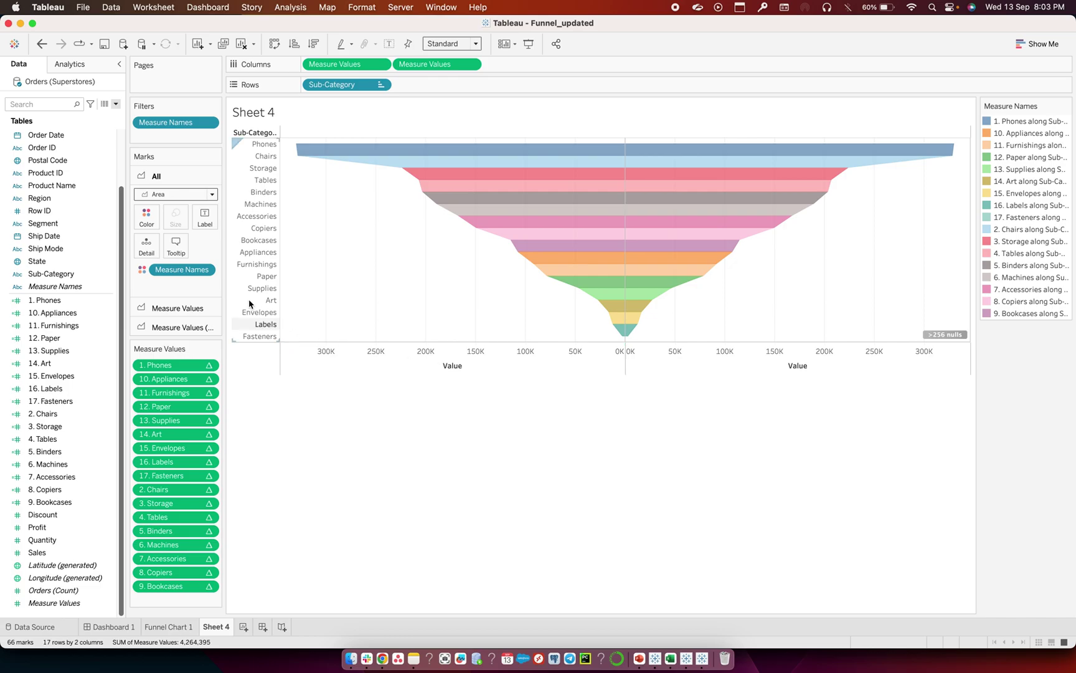
Hide the Value axis and Sub-Category row headers and fit the funnel to Entire View
left_click(386, 356)
right_click(386, 356)
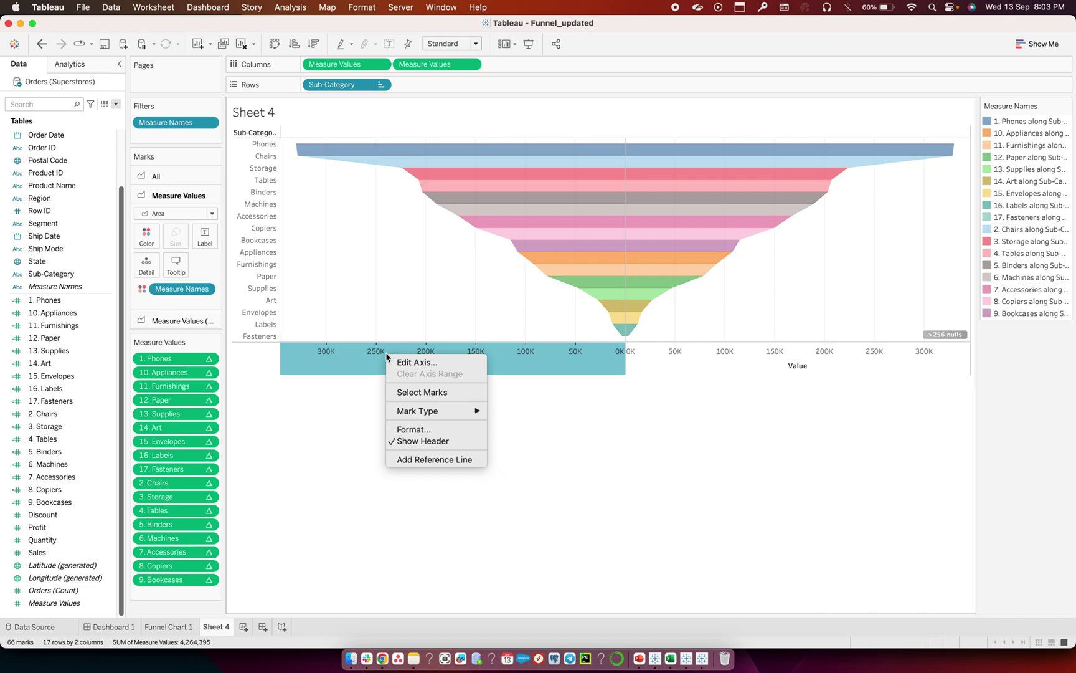
left_click(405, 441)
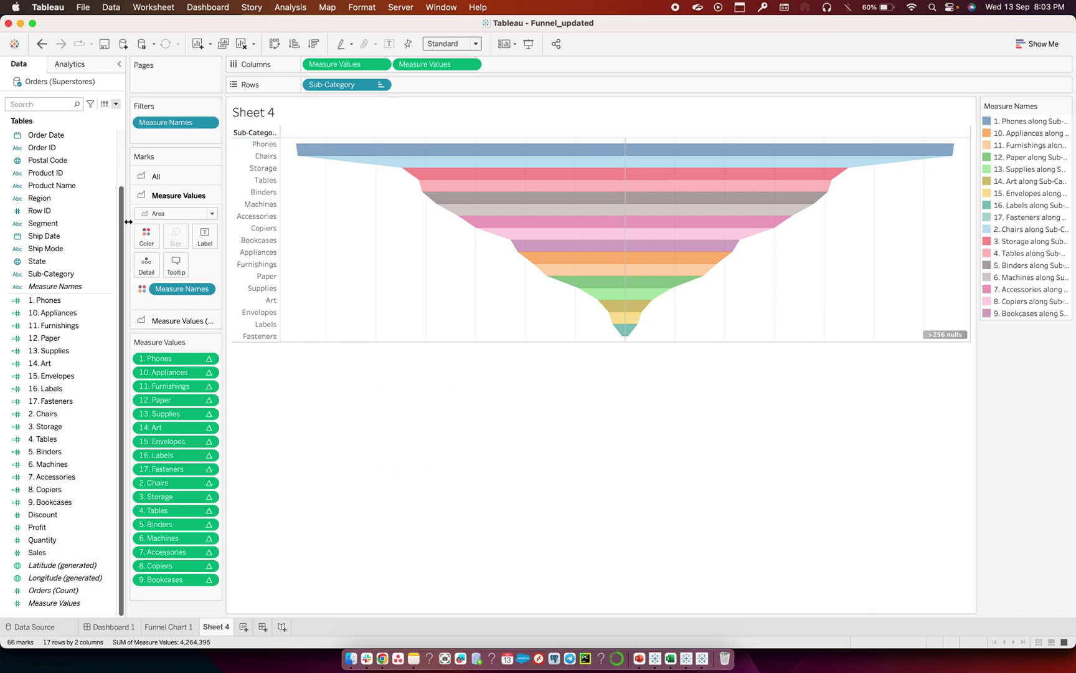
right_click(257, 239)
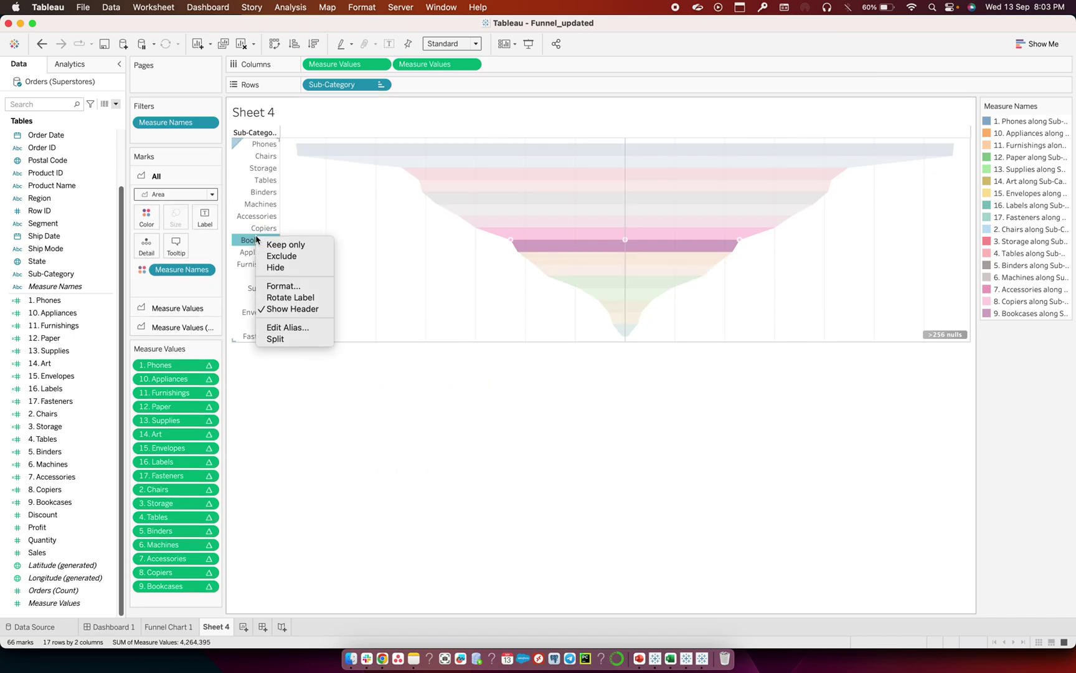
left_click(288, 312)
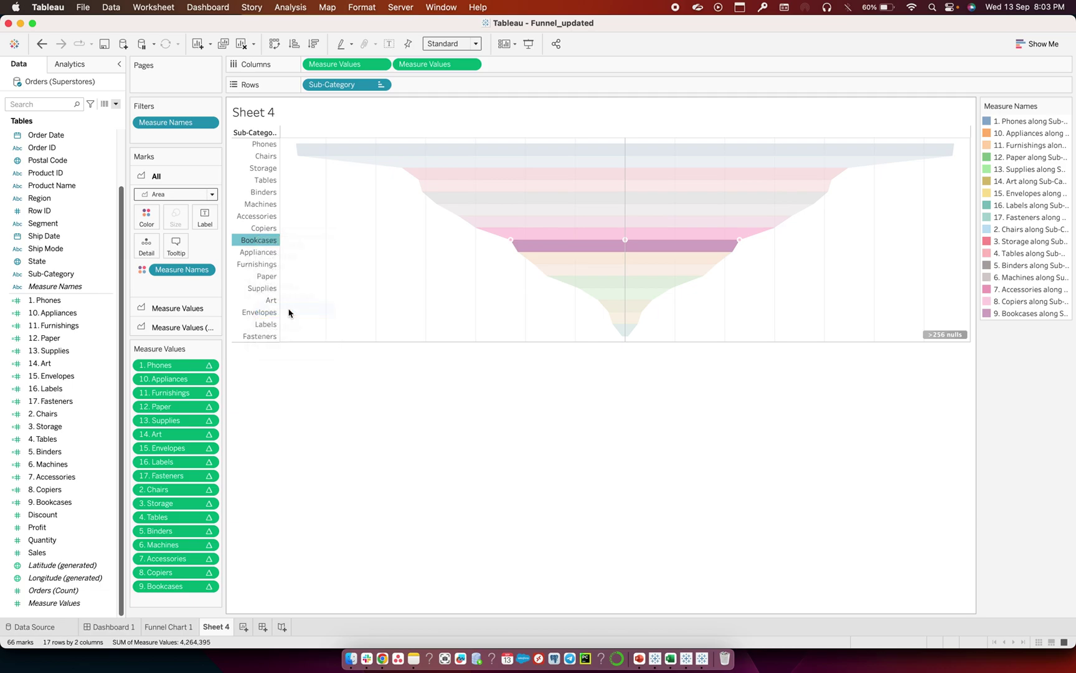
left_click(473, 401)
left_click(476, 44)
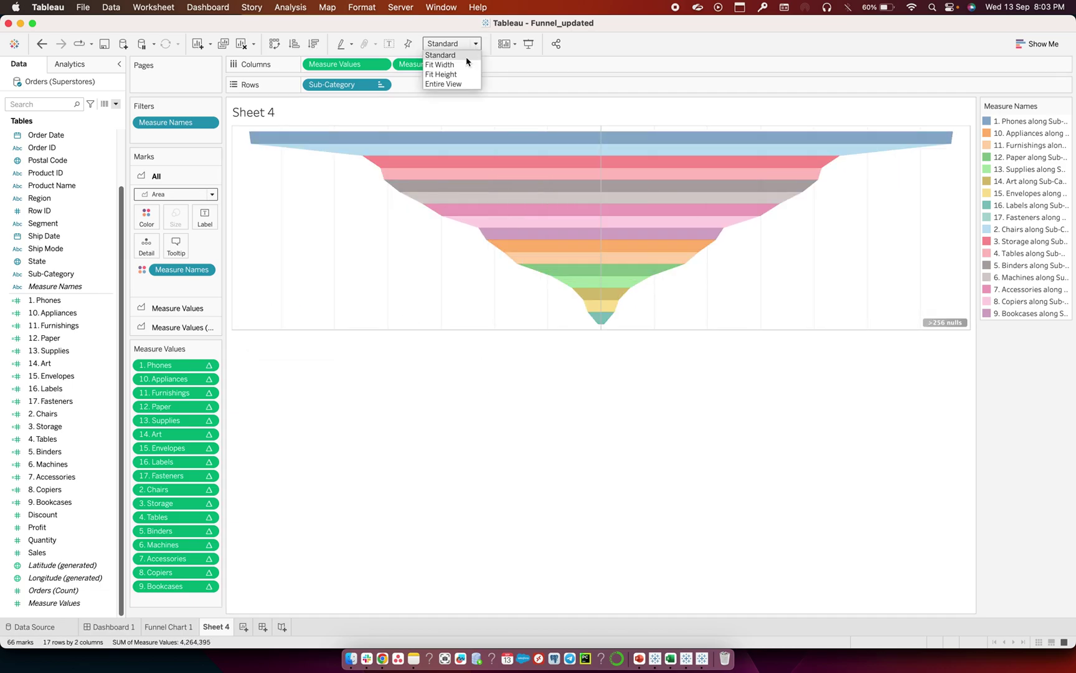
left_click(459, 85)
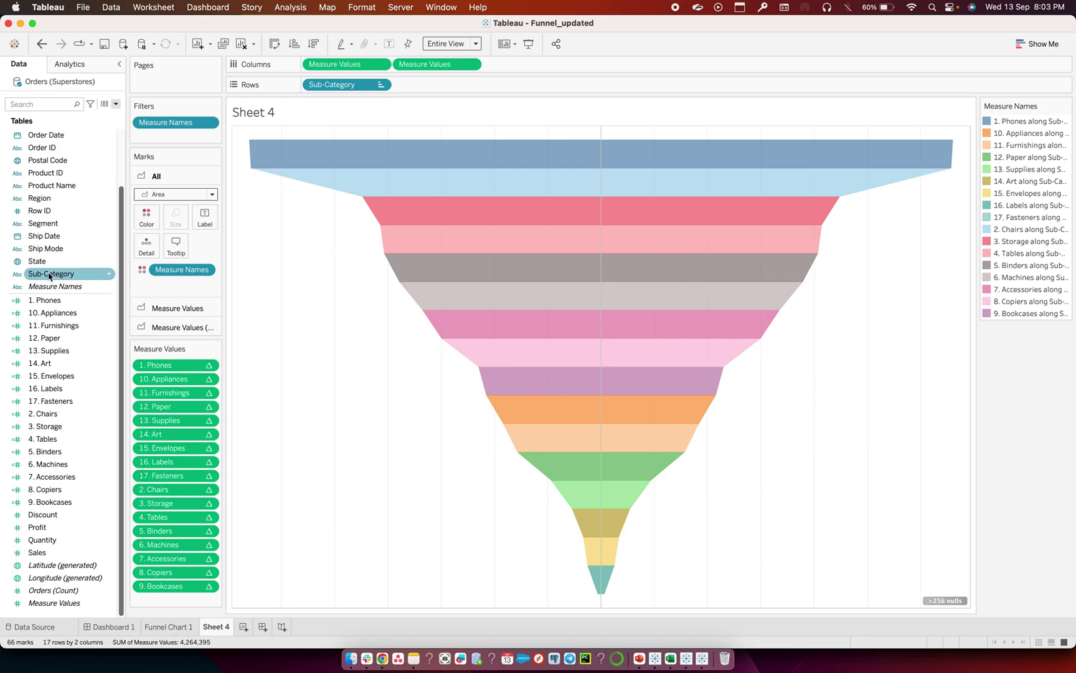
left_click_drag(49, 276, 204, 219)
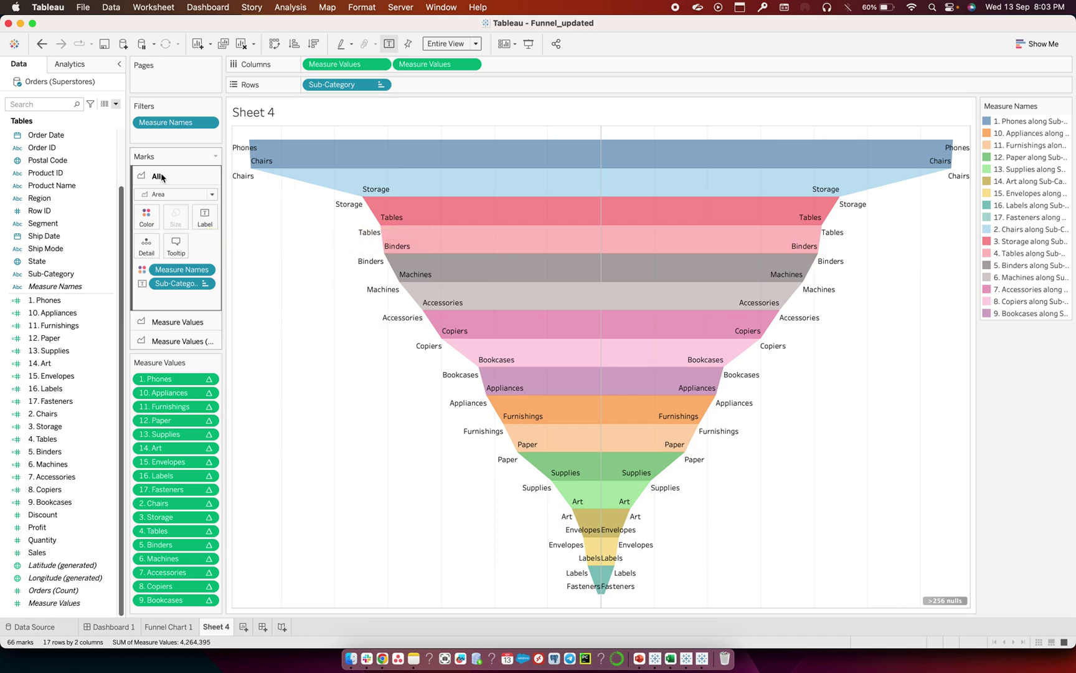
mouse_move(476, 159)
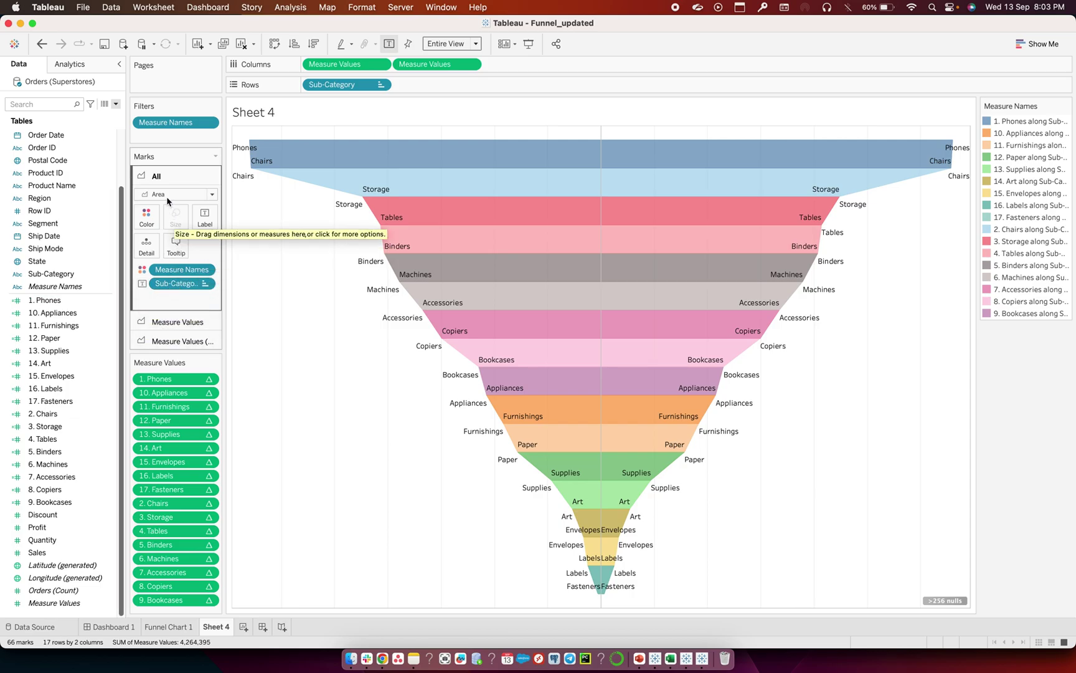
left_click_drag(176, 283, 78, 262)
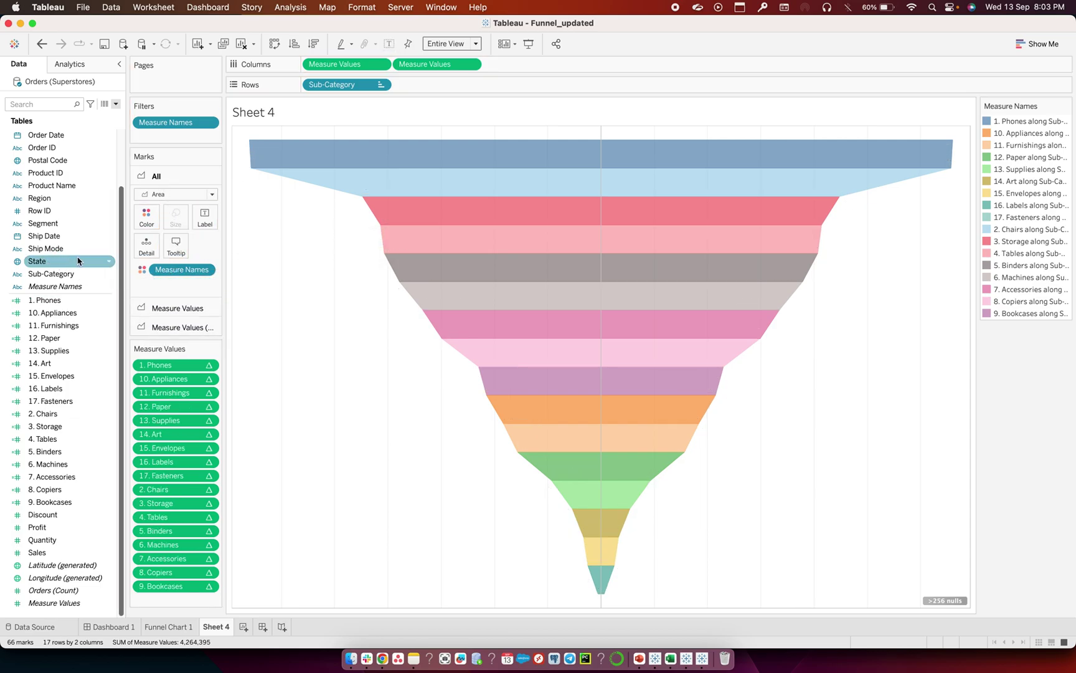
Label only the first Measure Values area marks with Sub-Category and the sum of Sales
left_click(165, 309)
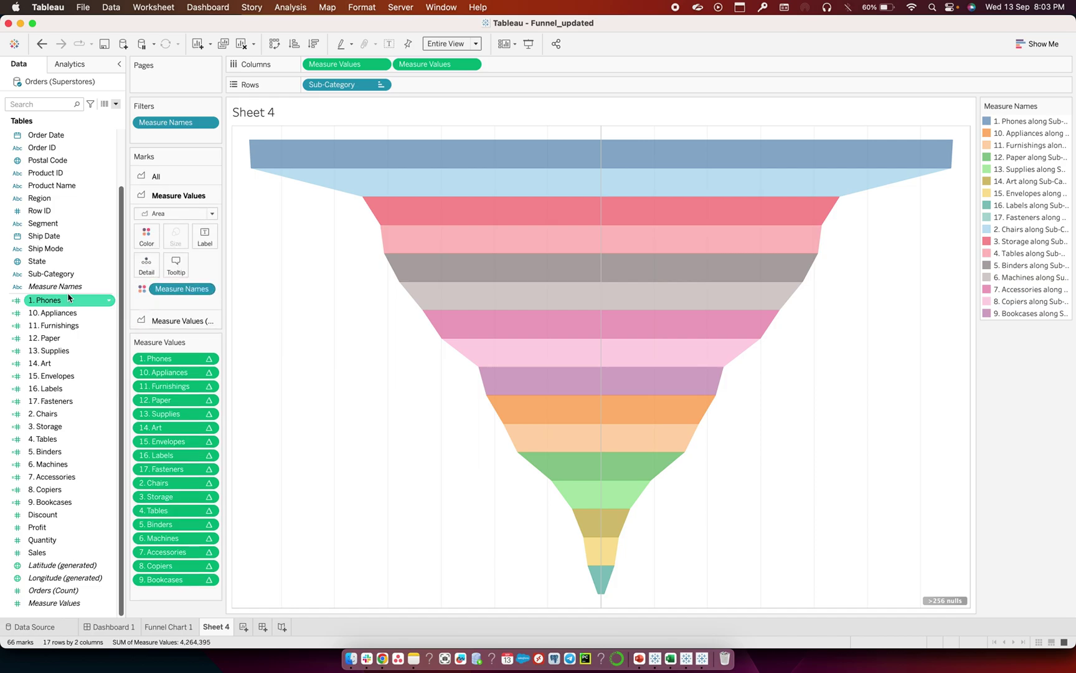
left_click_drag(46, 276, 200, 243)
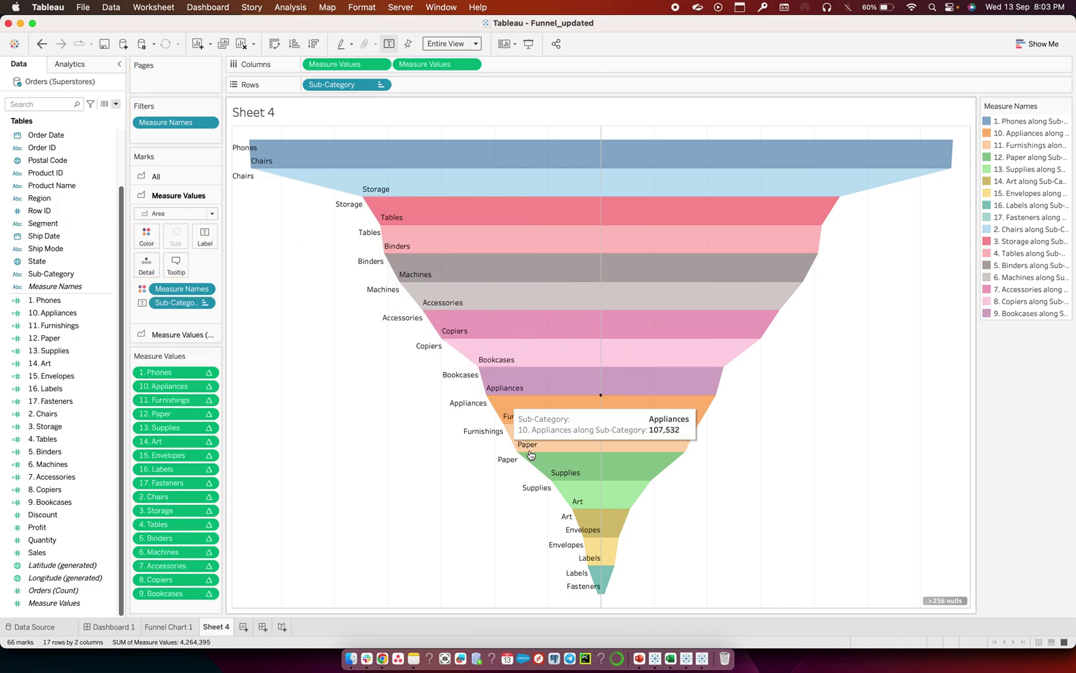
left_click(44, 550)
left_click_drag(44, 548, 202, 242)
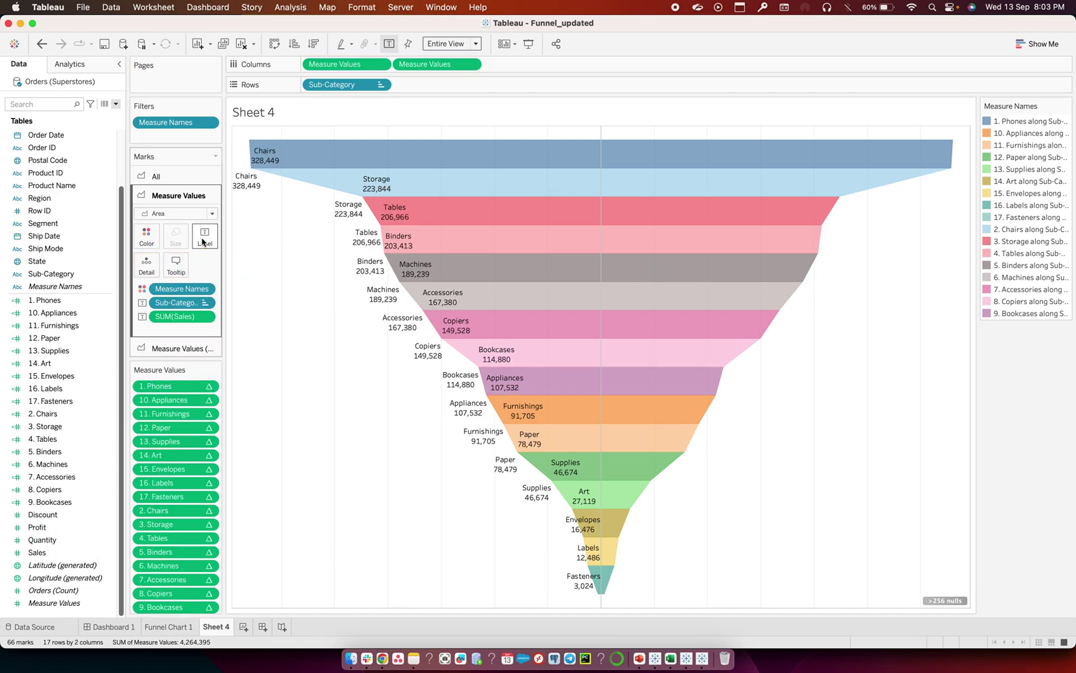
Align the first Measure Values marks' labels to the left horizontally and to the bottom vertically
left_click(205, 242)
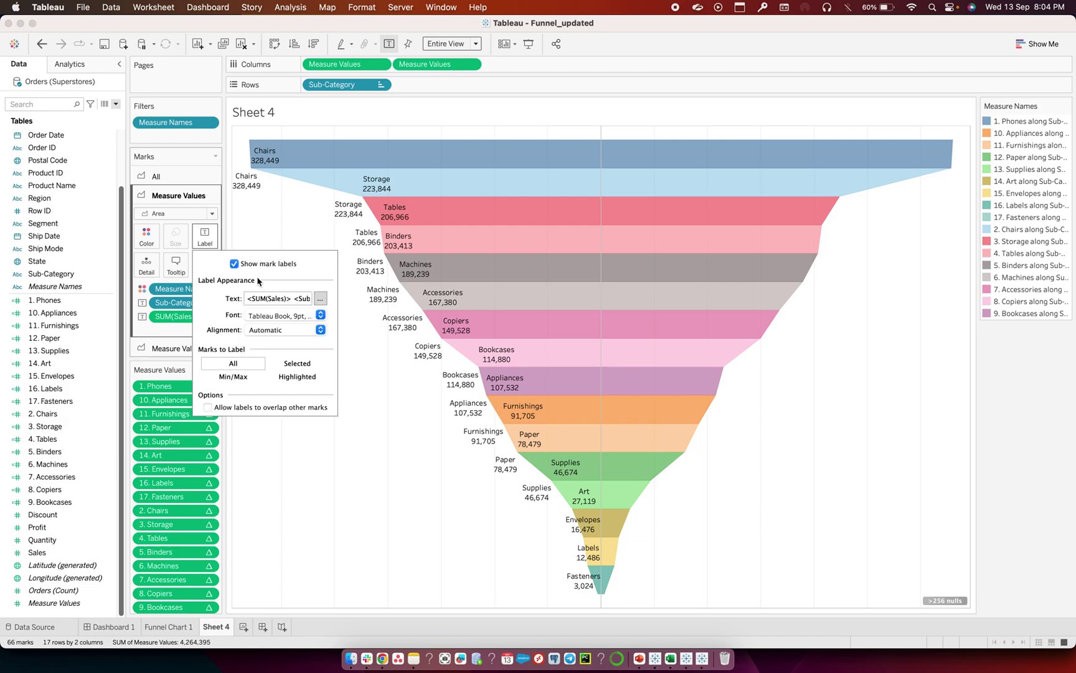
left_click(268, 330)
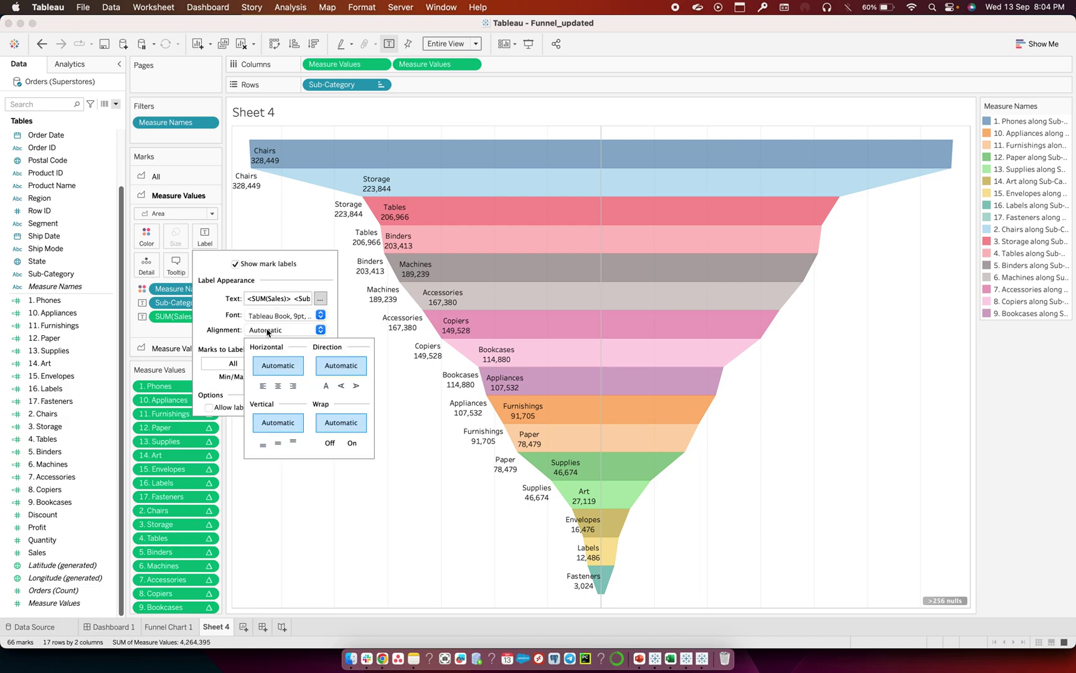
left_click(262, 387)
left_click(262, 445)
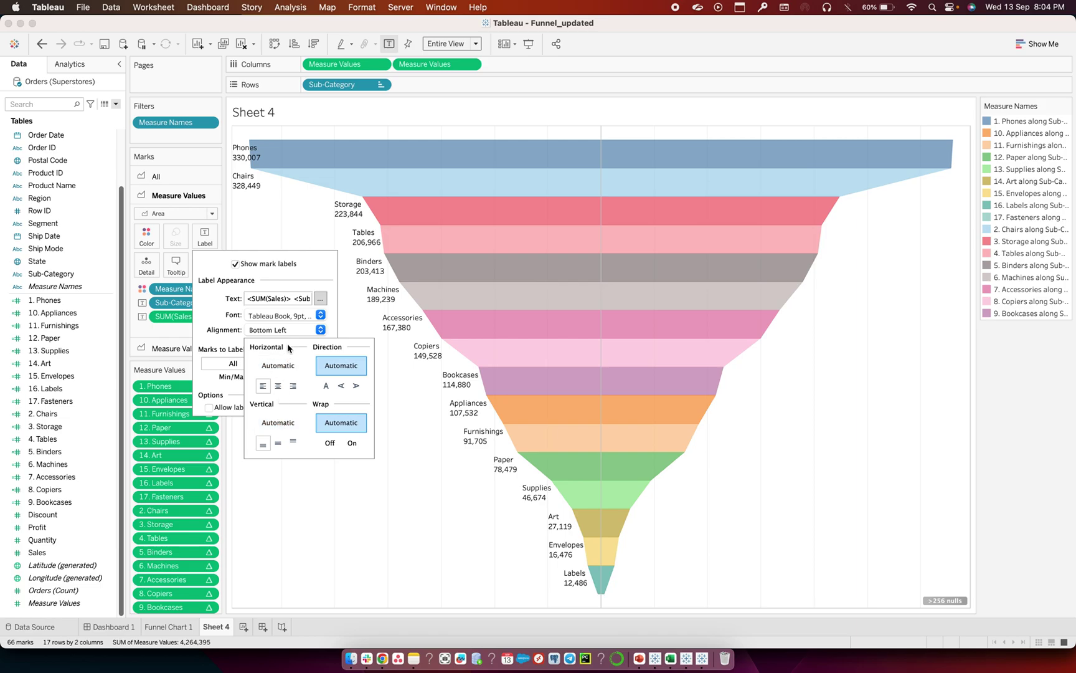
left_click(287, 283)
Make the Sub-Category line bold in the label text of the first Measure Values marks
left_click(316, 298)
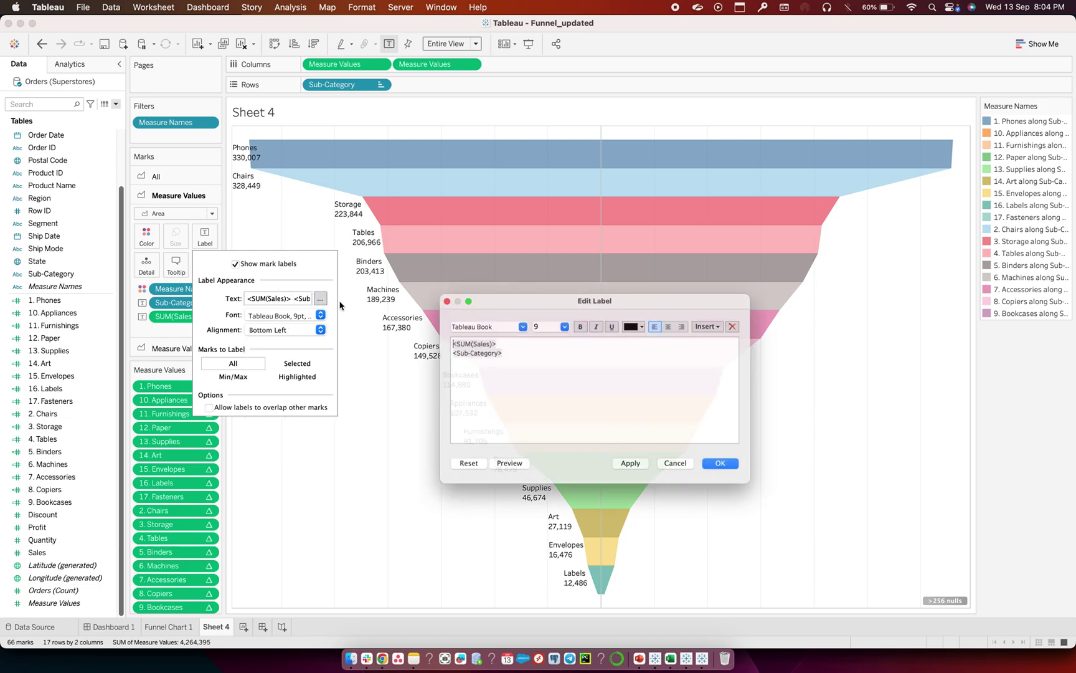
left_click_drag(492, 339, 447, 339)
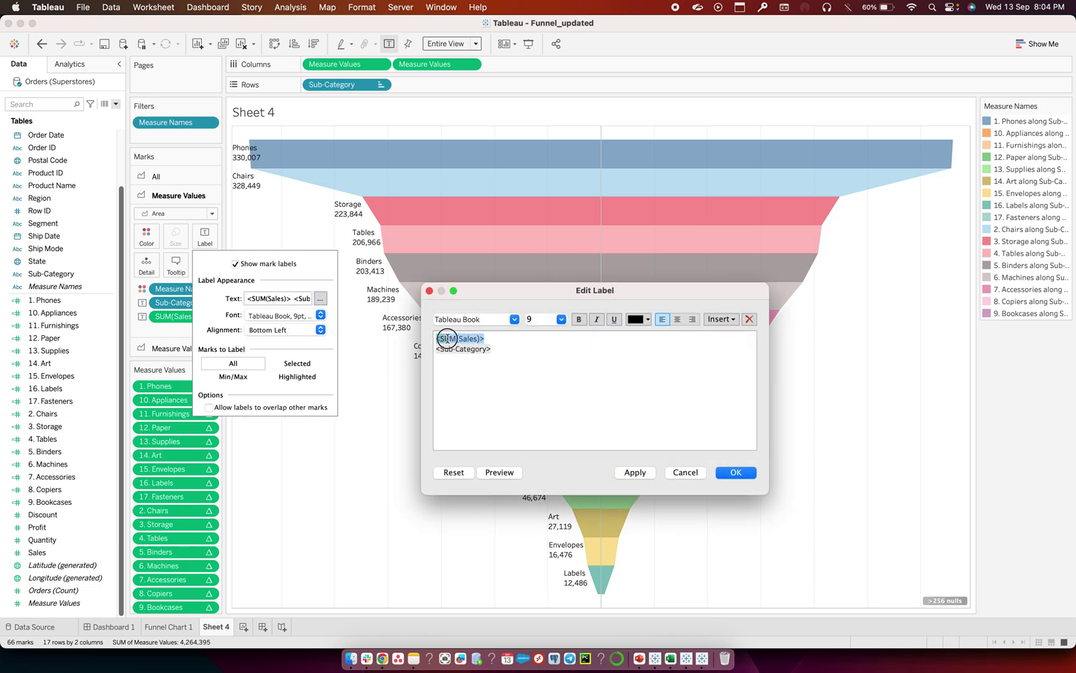
left_click_drag(516, 351, 442, 350)
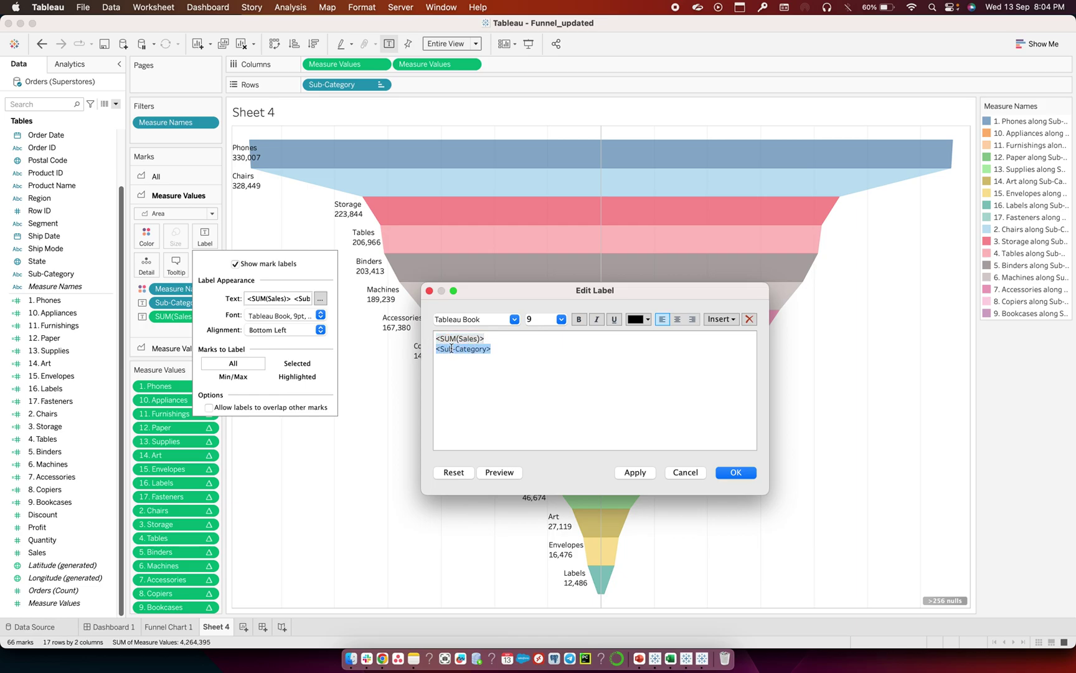
left_click(579, 319)
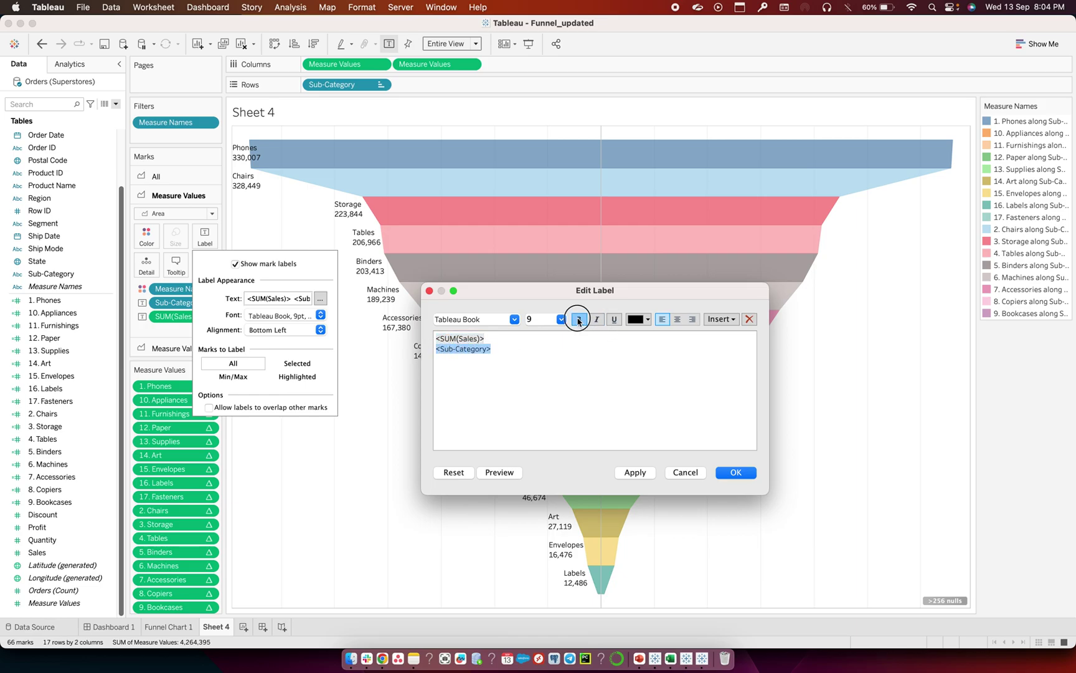
left_click(634, 472)
left_click(735, 472)
left_click(358, 502)
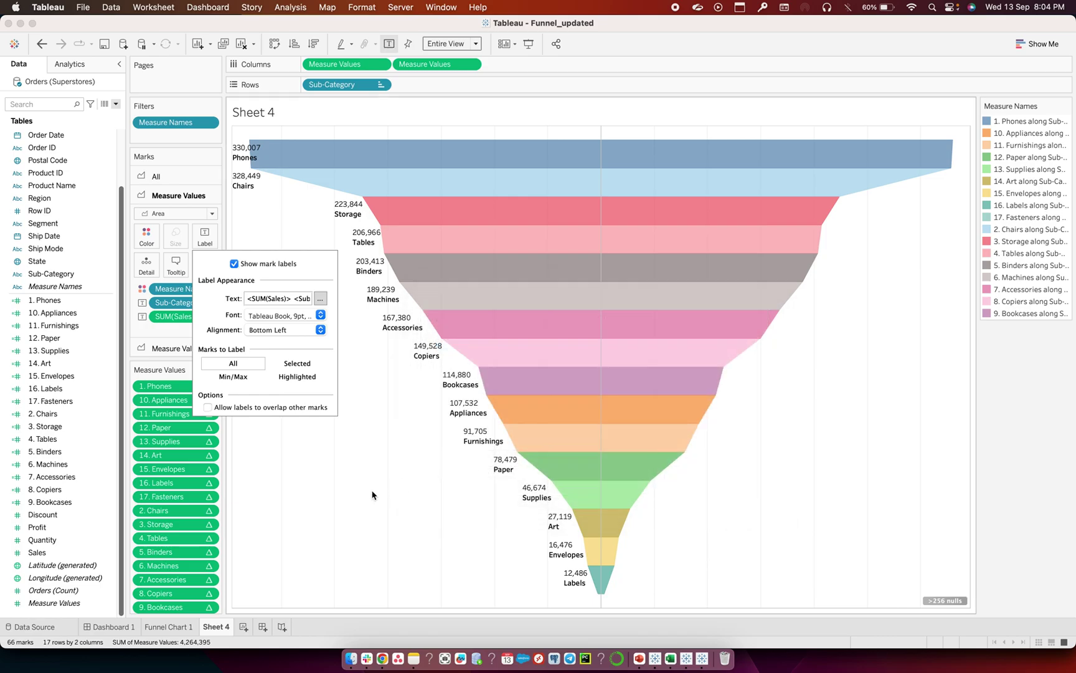
Apply a Percent of Total quick table calculation to the SUM(Sales) label field
left_click(207, 317)
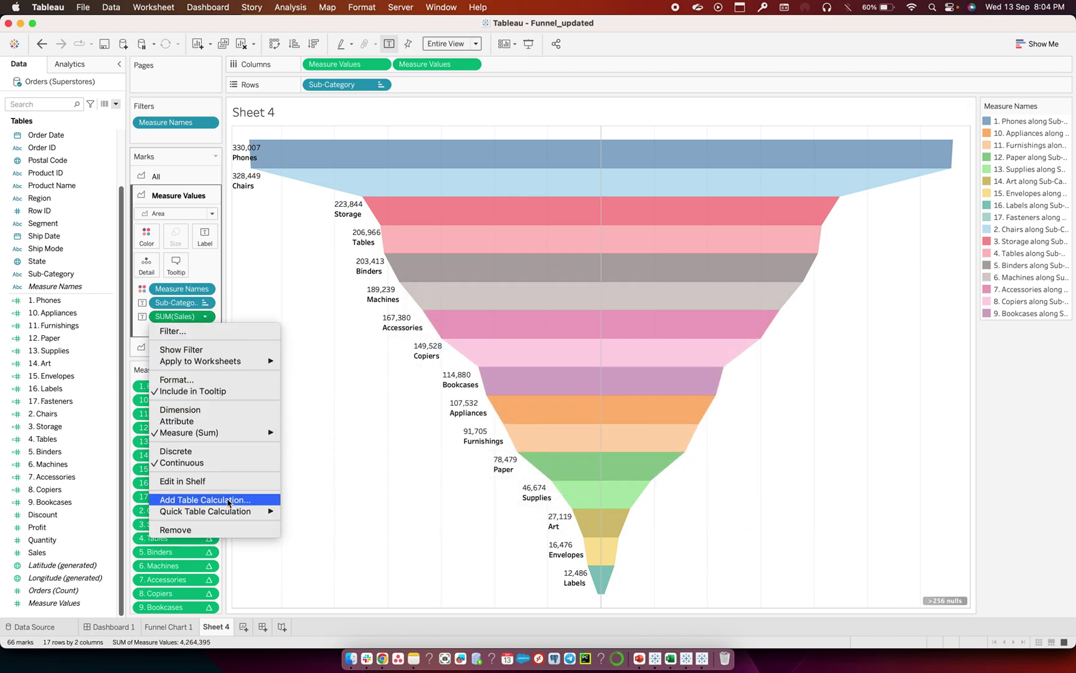
mouse_move(231, 514)
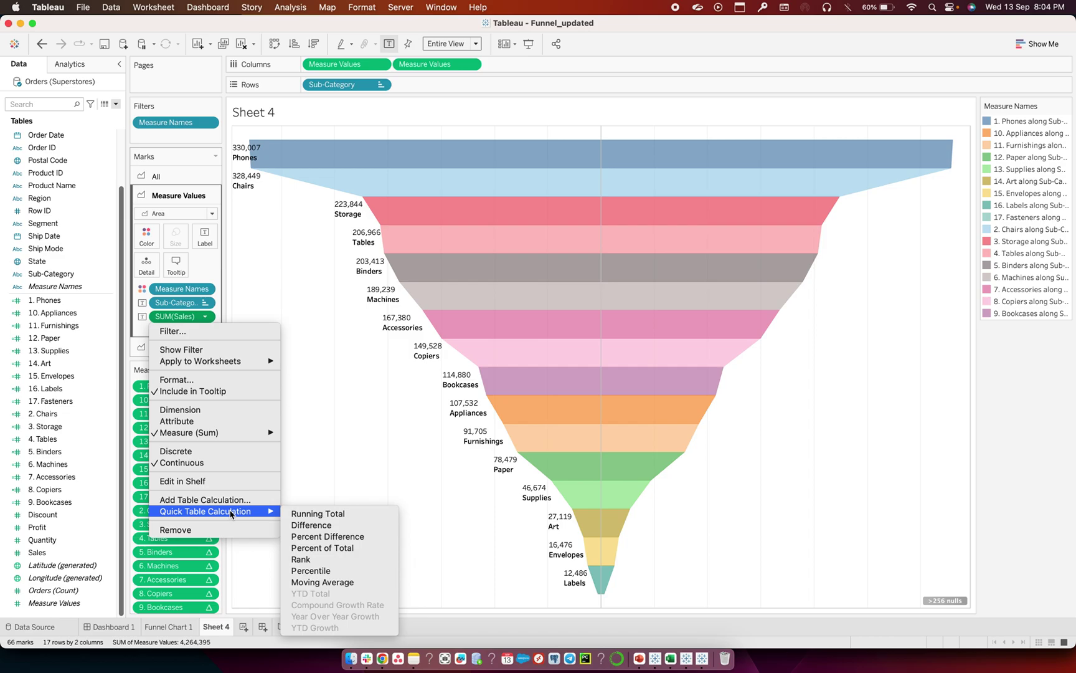
left_click(321, 548)
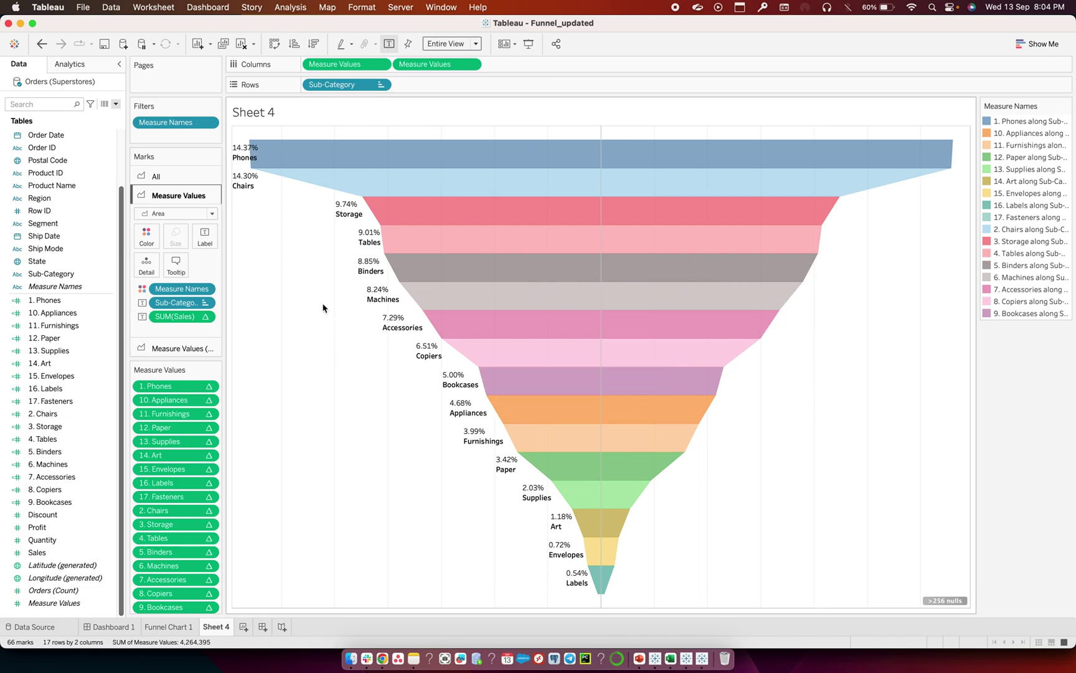
Set the sheet's Grand Total pane and header borders and the Row Divider pane border to None
right_click(279, 283)
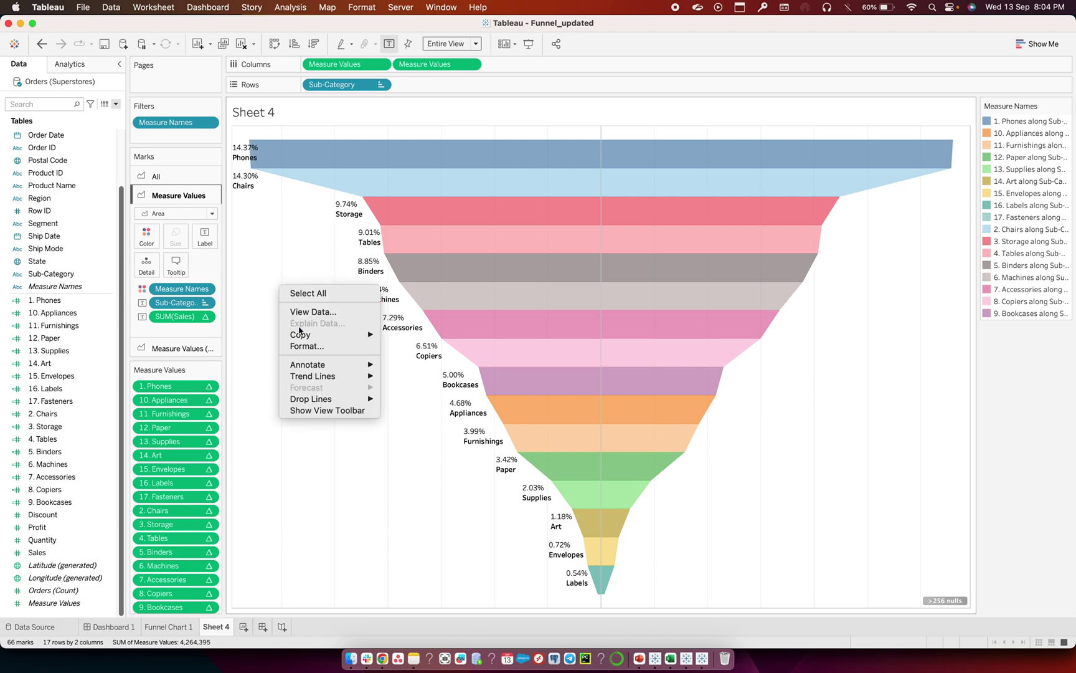
left_click(304, 347)
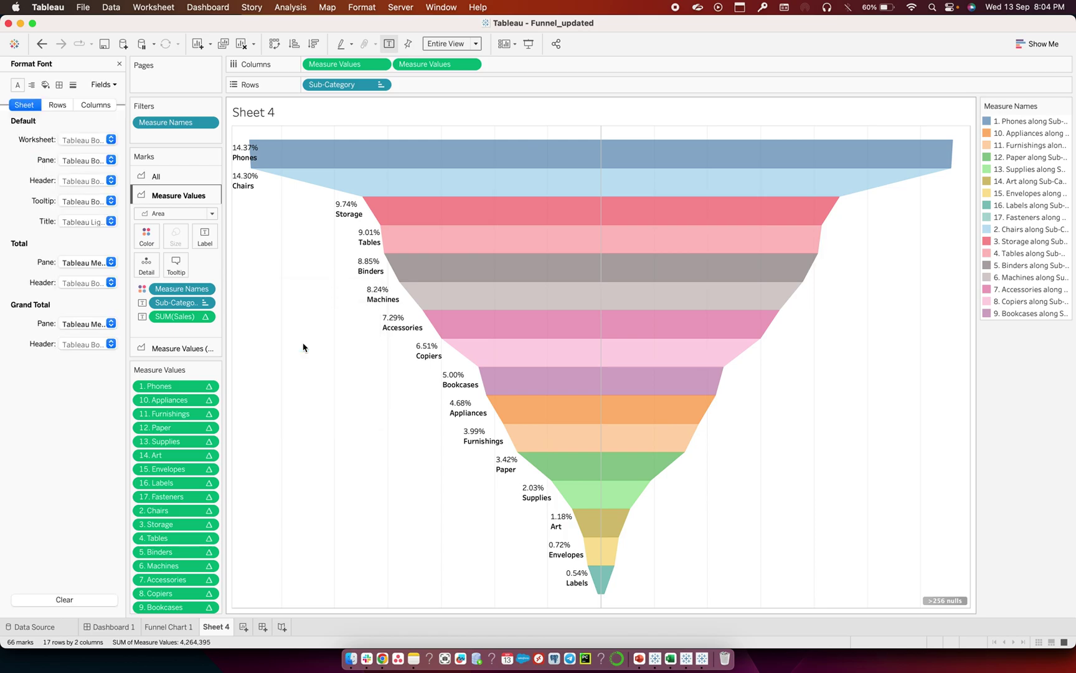
left_click(59, 85)
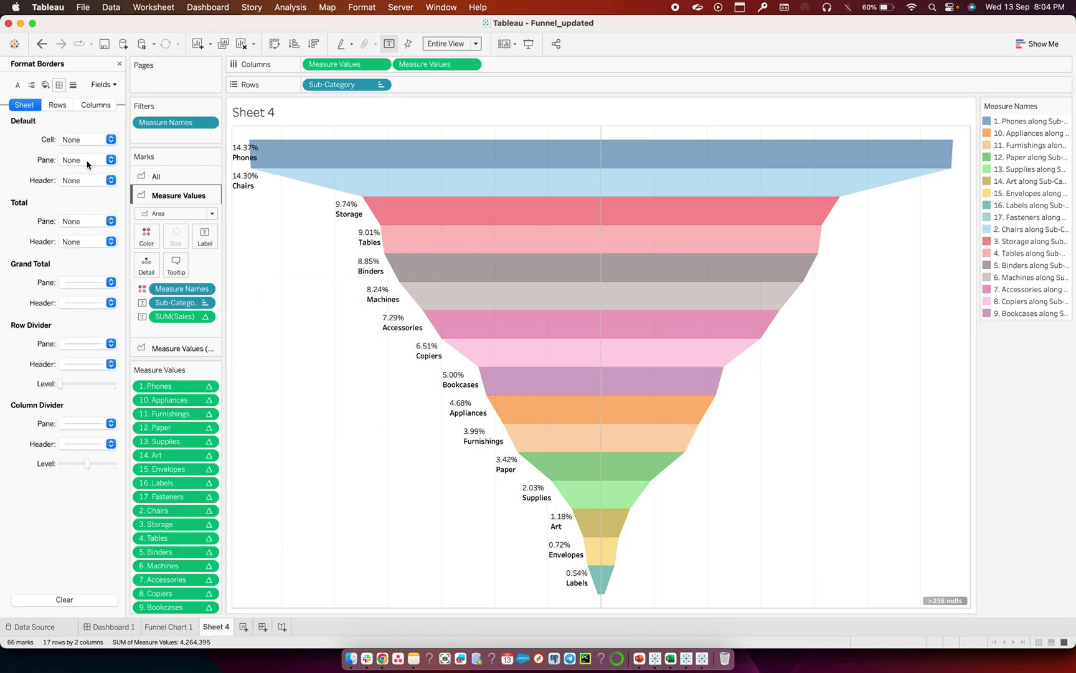
left_click(74, 285)
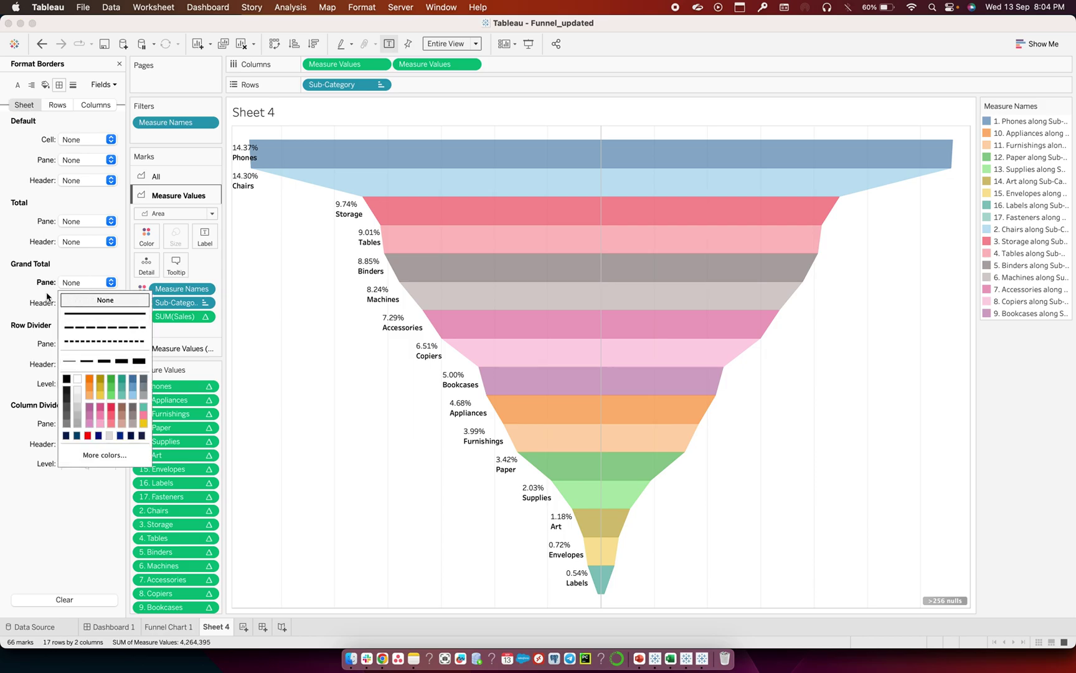
left_click(70, 297)
left_click(75, 302)
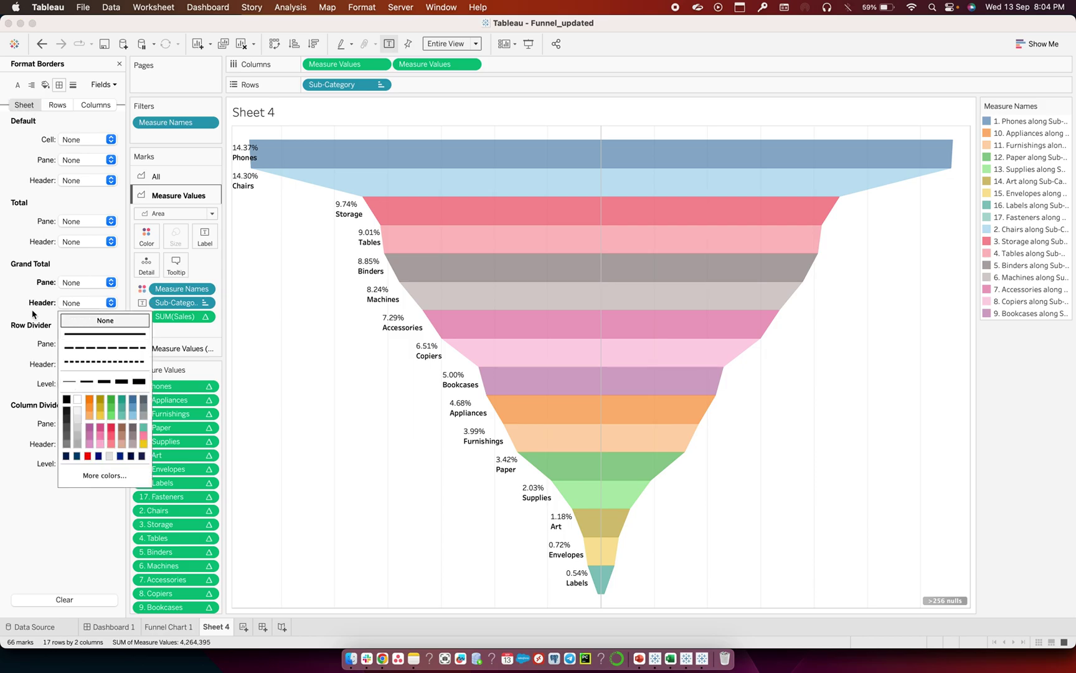
left_click(69, 318)
left_click(80, 343)
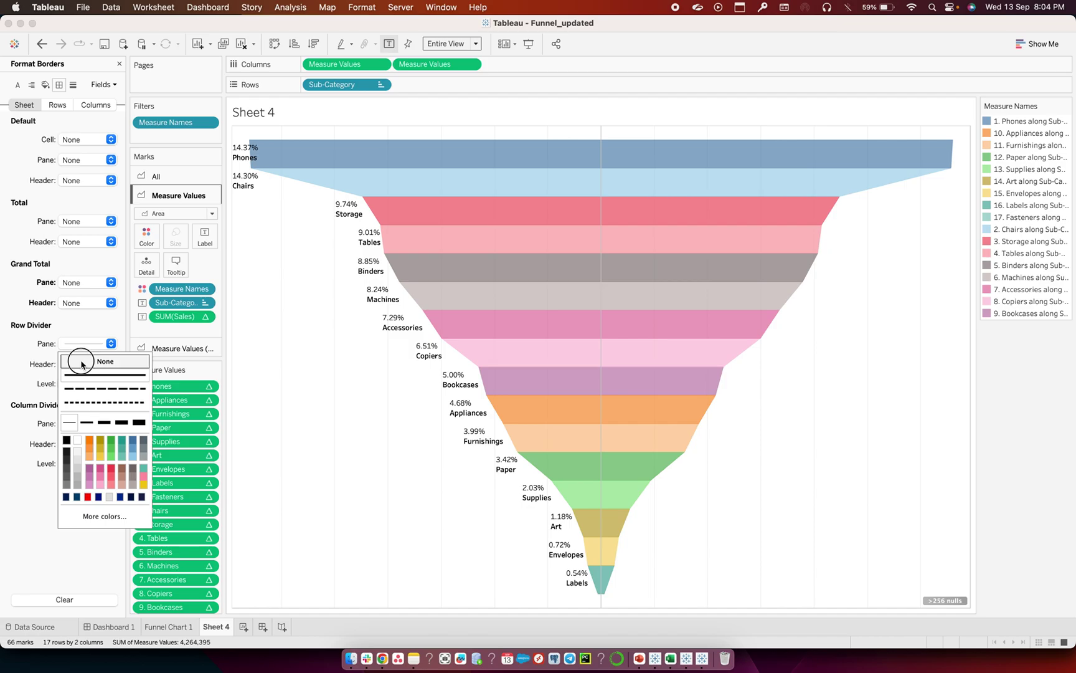
left_click(64, 366)
left_click(81, 423)
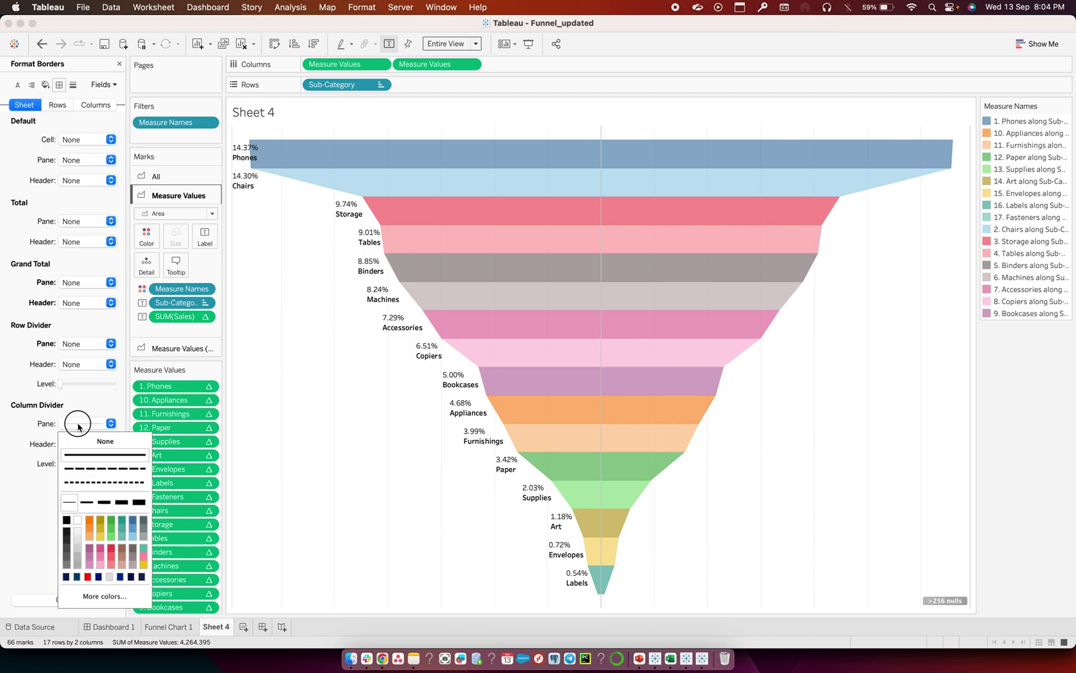
Set the sheet's zero lines, drop lines, reference lines, trend lines and axis ticks to None
left_click(73, 85)
left_click(81, 159)
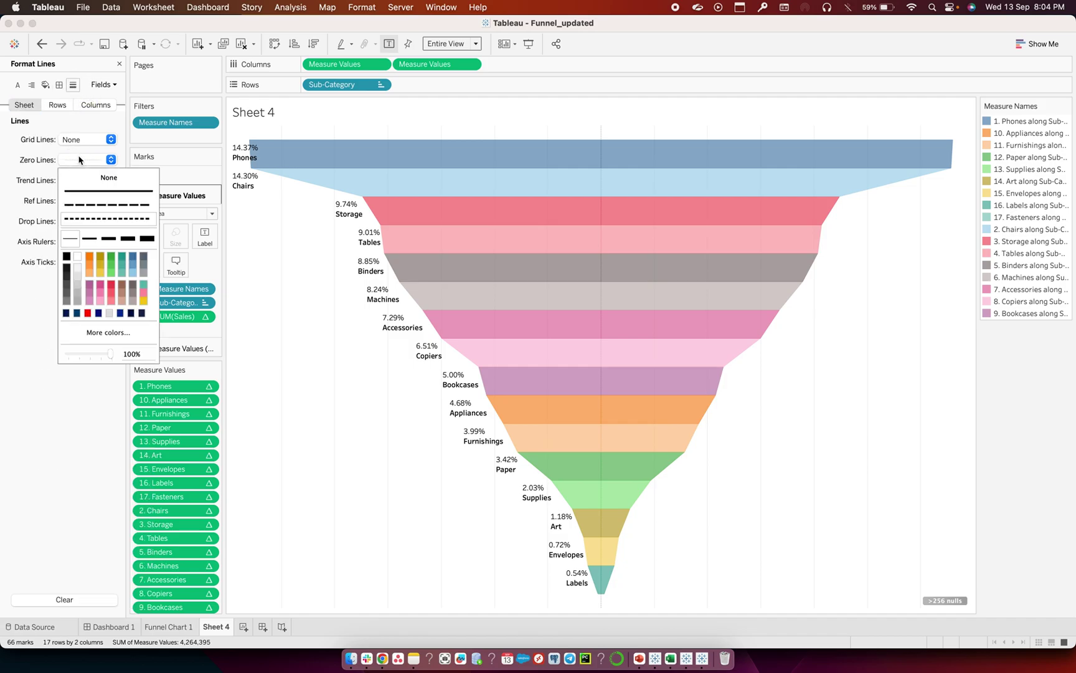
left_click(36, 180)
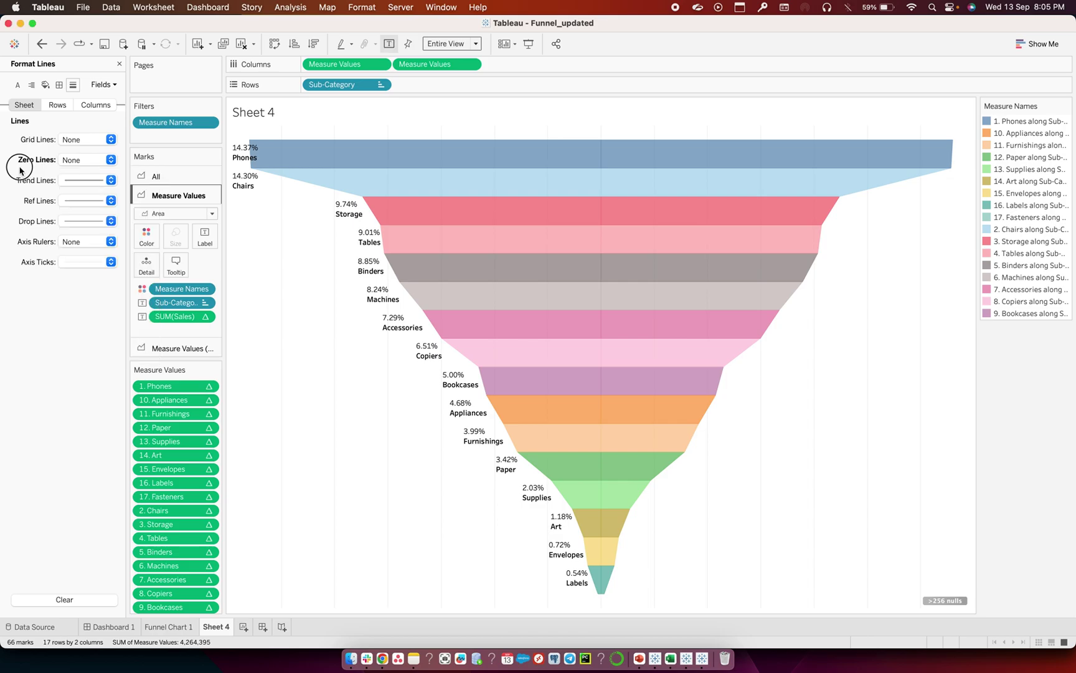
left_click(81, 221)
left_click(80, 235)
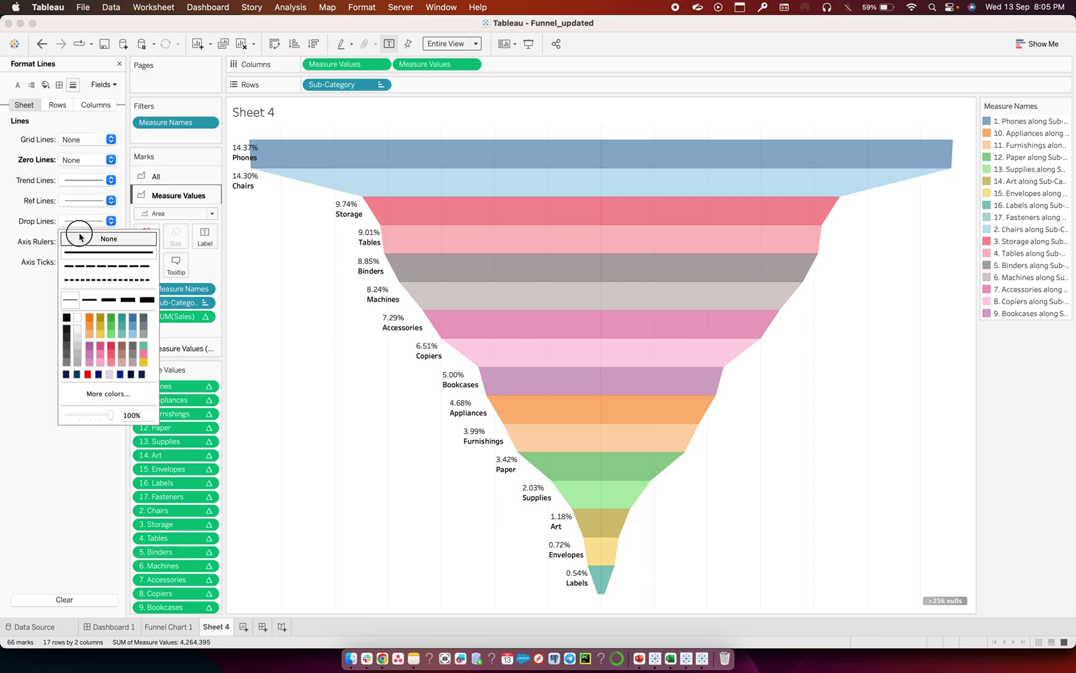
left_click(79, 201)
left_click(80, 218)
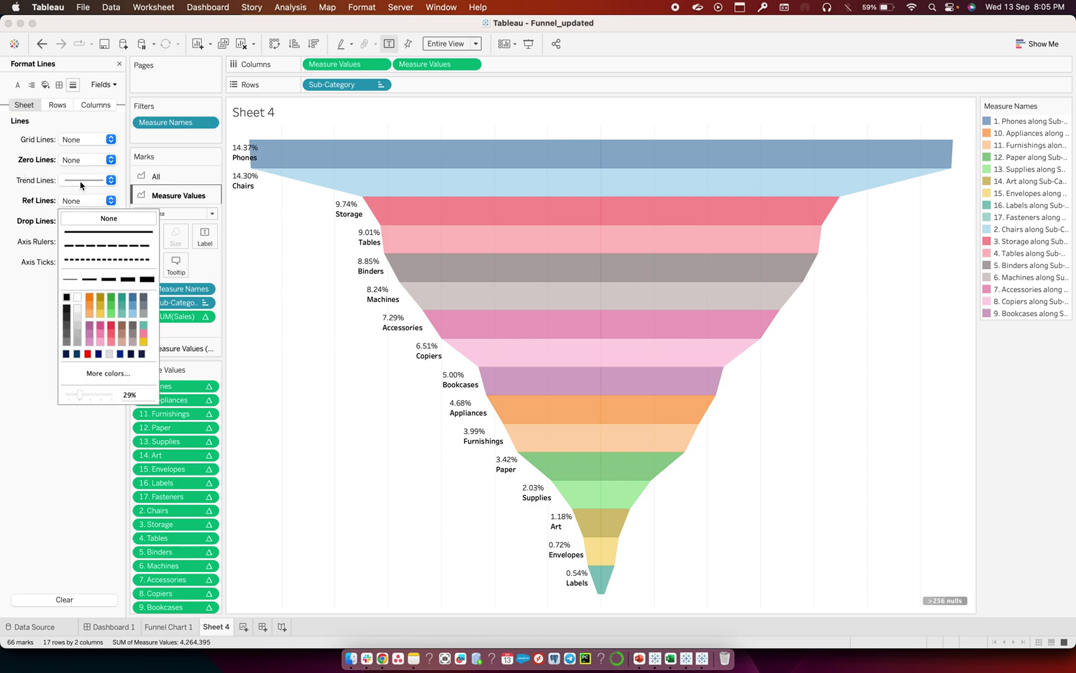
left_click(84, 182)
left_click(86, 197)
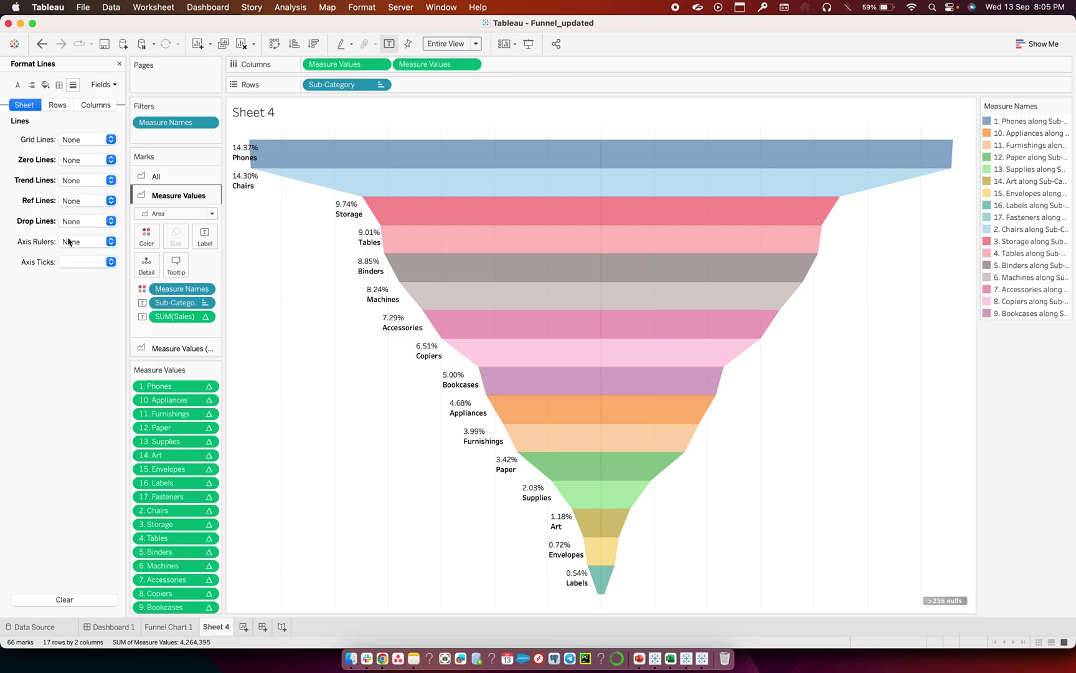
left_click(75, 263)
left_click(82, 282)
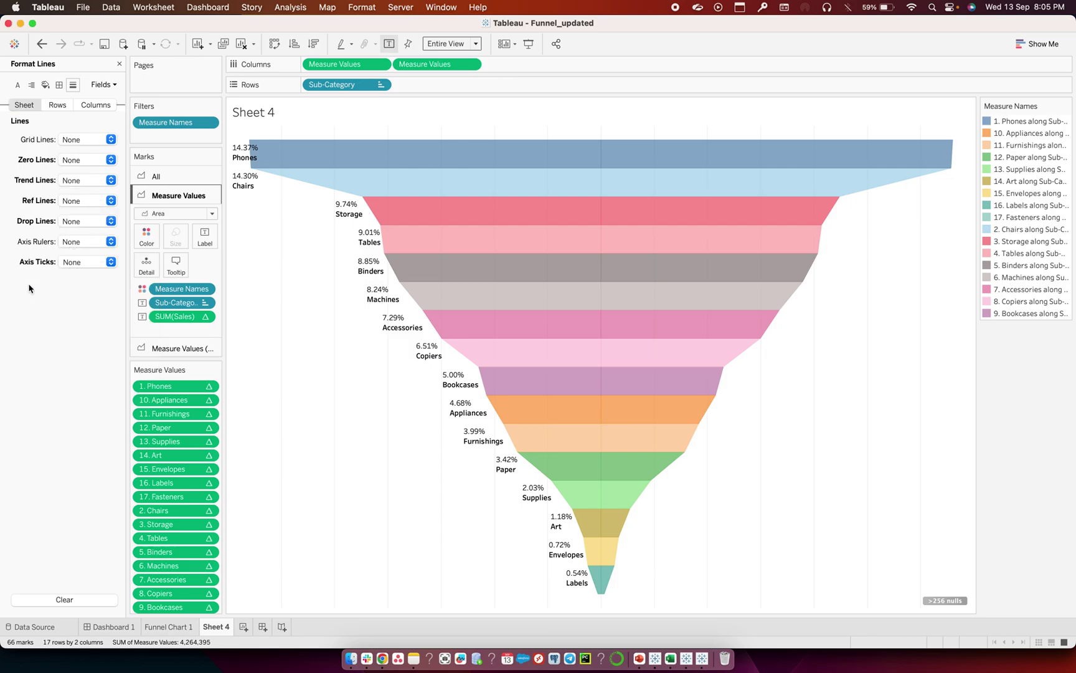
Make the area marks of the first Measure Values fully opaque
left_click(148, 237)
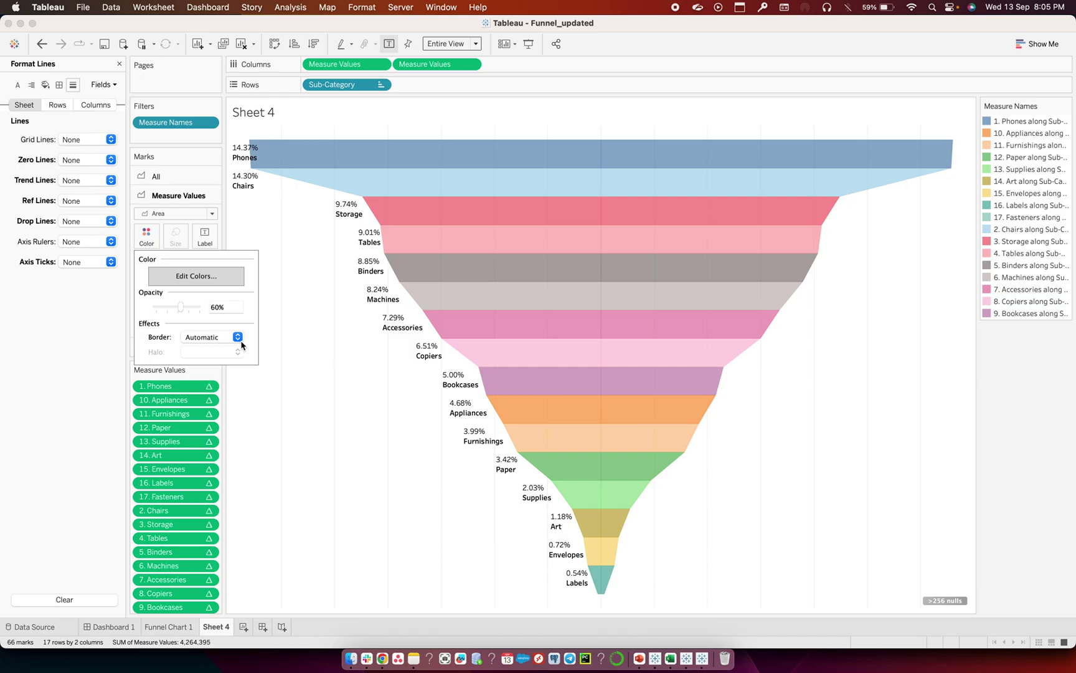
left_click_drag(182, 304, 199, 308)
left_click(308, 356)
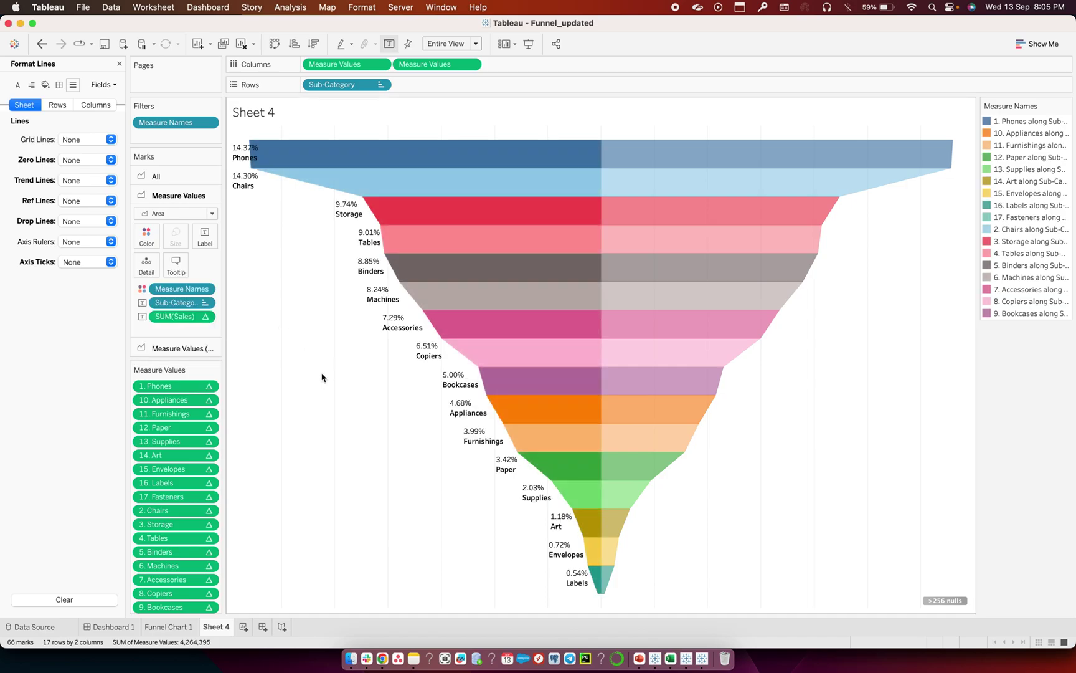
Set the colour opacity of all marks, on both halves of the funnel, to 100%
left_click(155, 176)
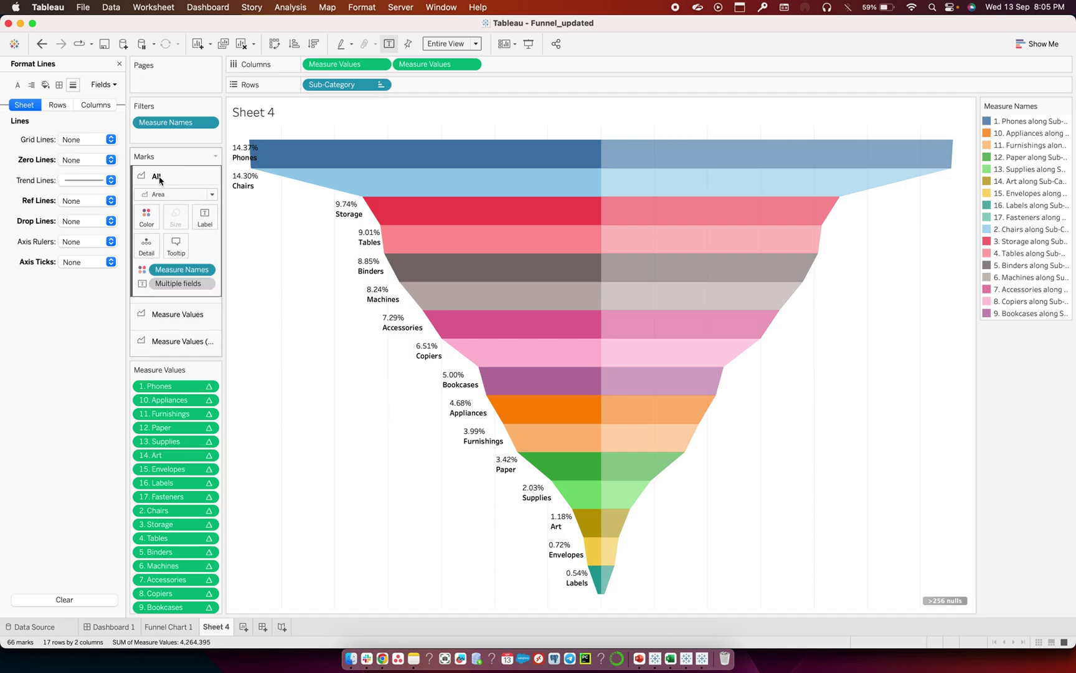
left_click(147, 216)
left_click_drag(178, 289, 204, 293)
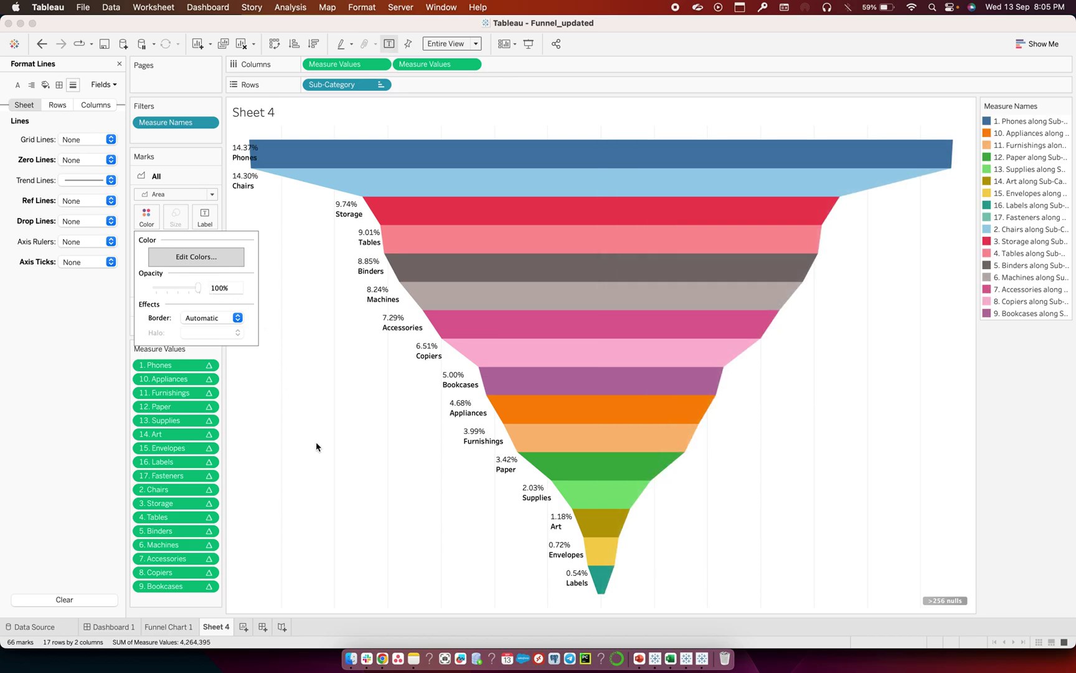
left_click(343, 449)
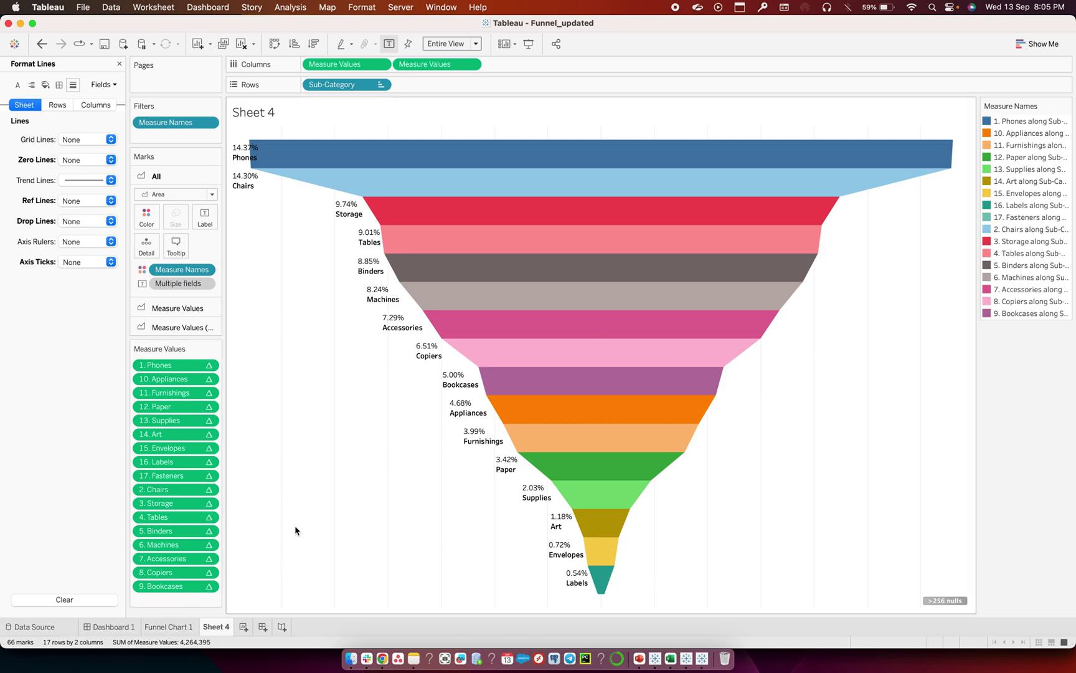
Open Dashboard 1 to view both funnel charts together
left_click(111, 626)
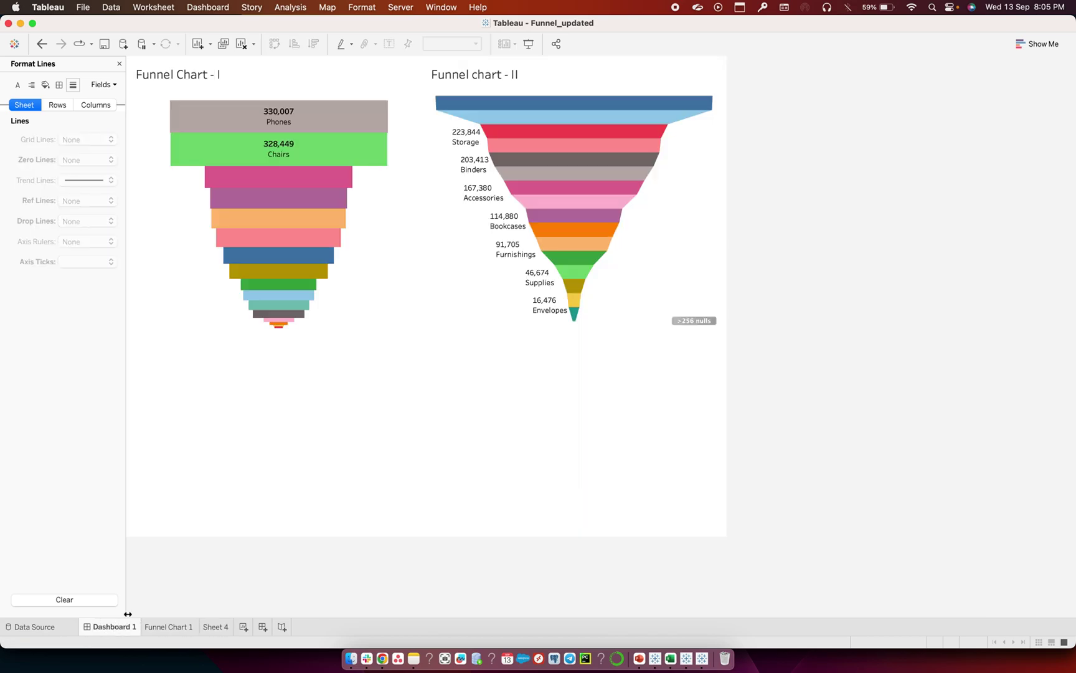